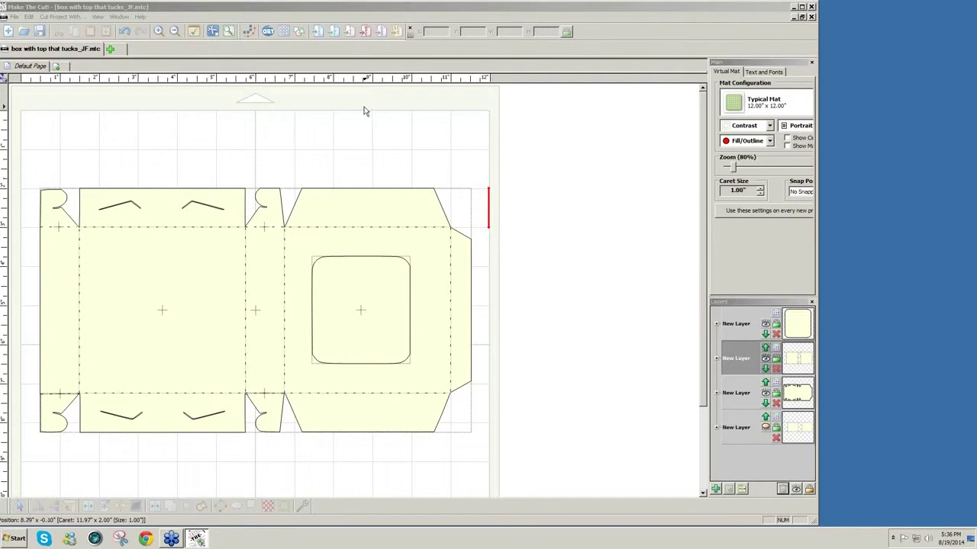
# - Start a new project and search the gallery for "box with top", sorted in descending order
pyautogui.click(112, 50)
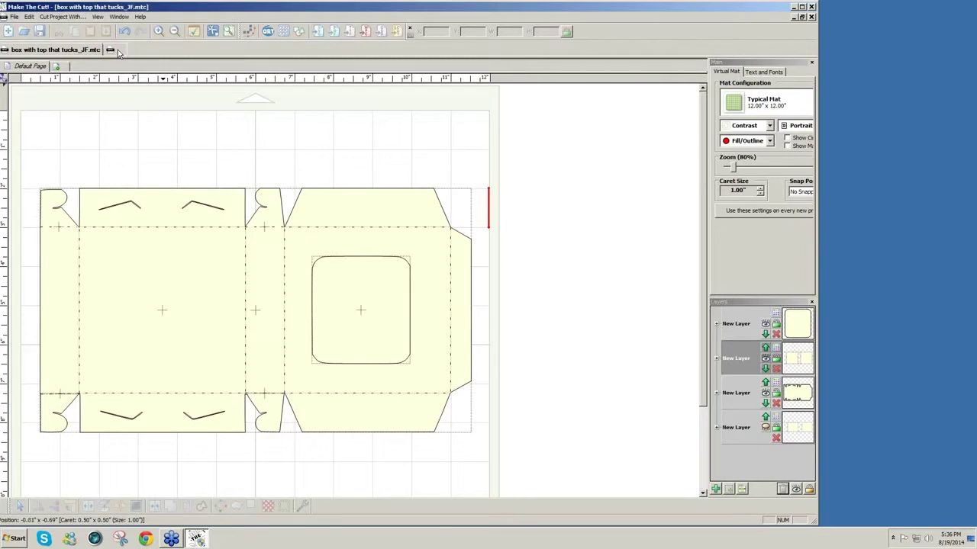
pyautogui.click(284, 33)
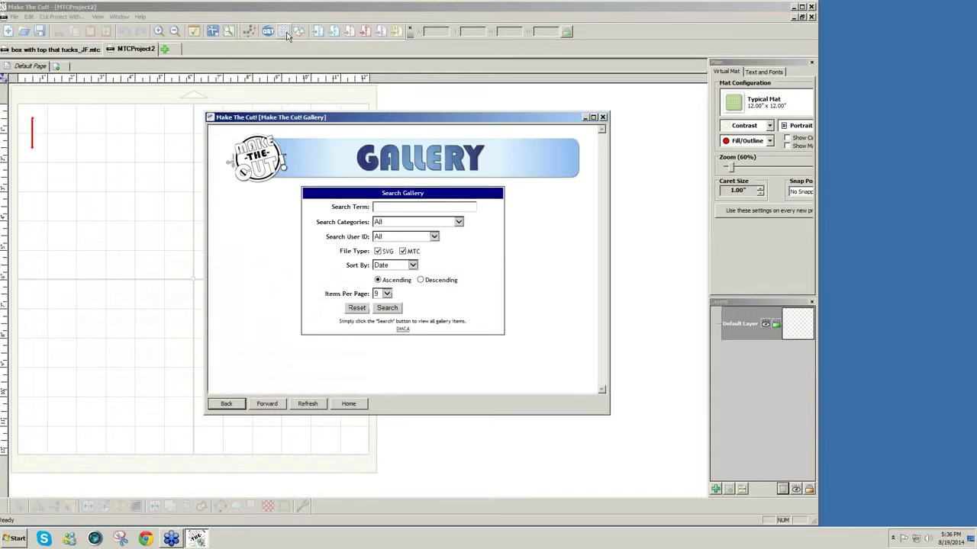
pyautogui.click(385, 206)
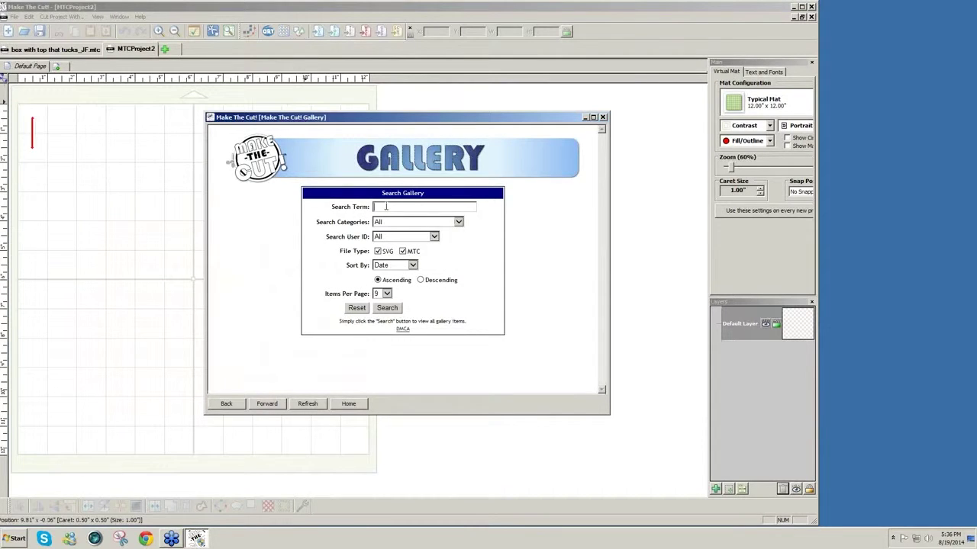
pyautogui.write('box with top')
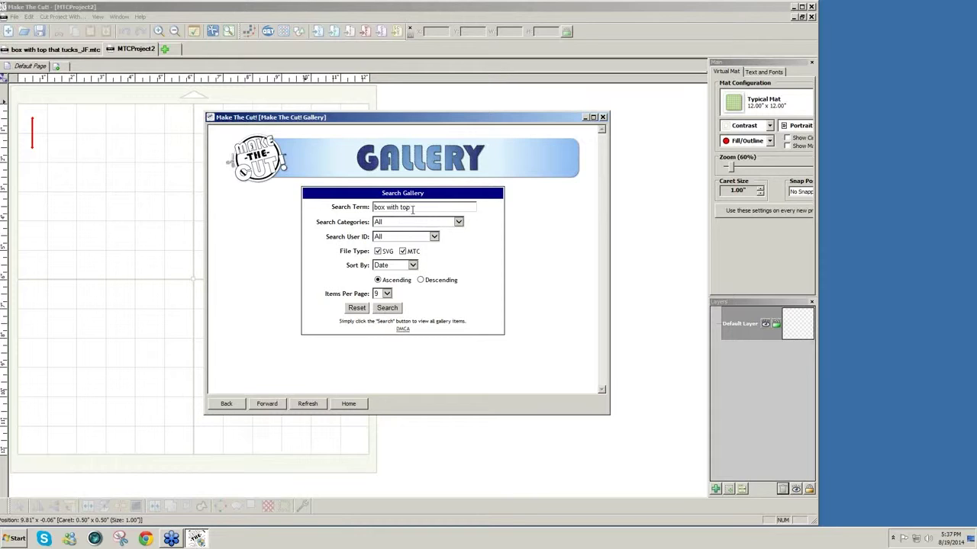
pyautogui.click(420, 281)
pyautogui.click(387, 308)
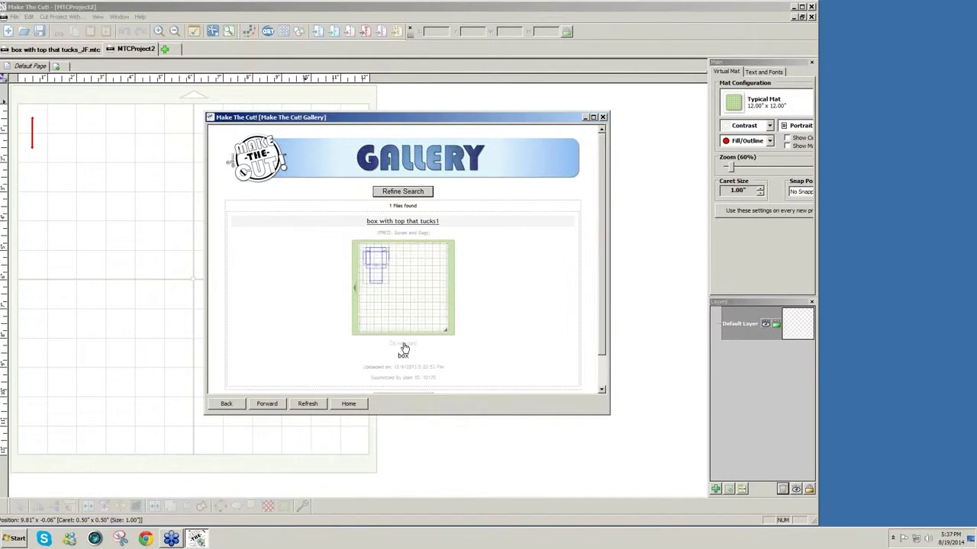
# - Download the "box with top that tucks1" file from the gallery results and close the gallery window
pyautogui.click(403, 345)
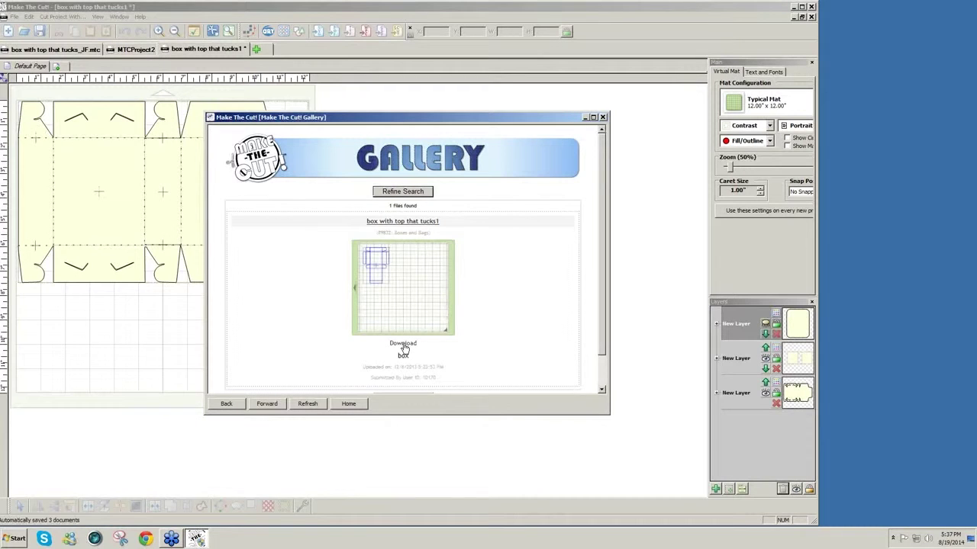
pyautogui.moveTo(392, 120); pyautogui.dragTo(507, 111)
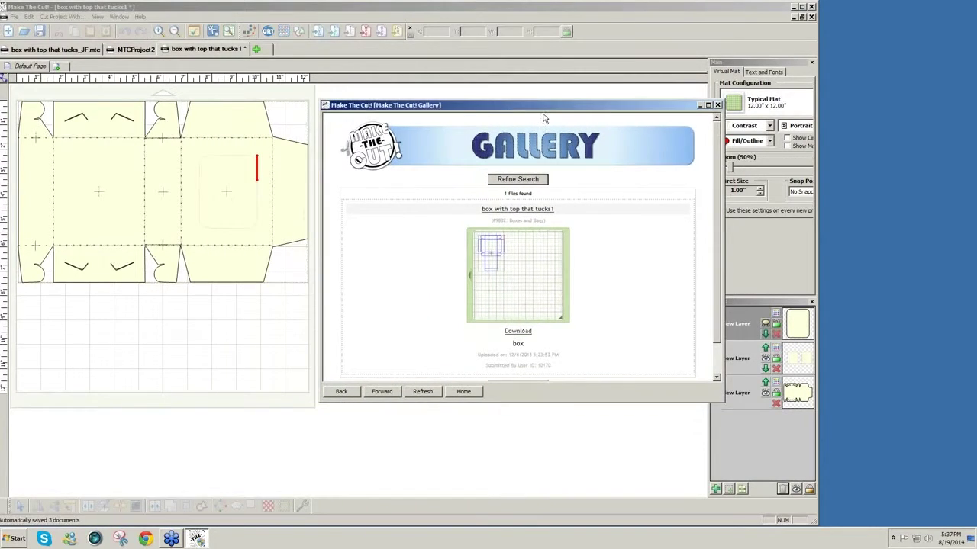
pyautogui.click(718, 105)
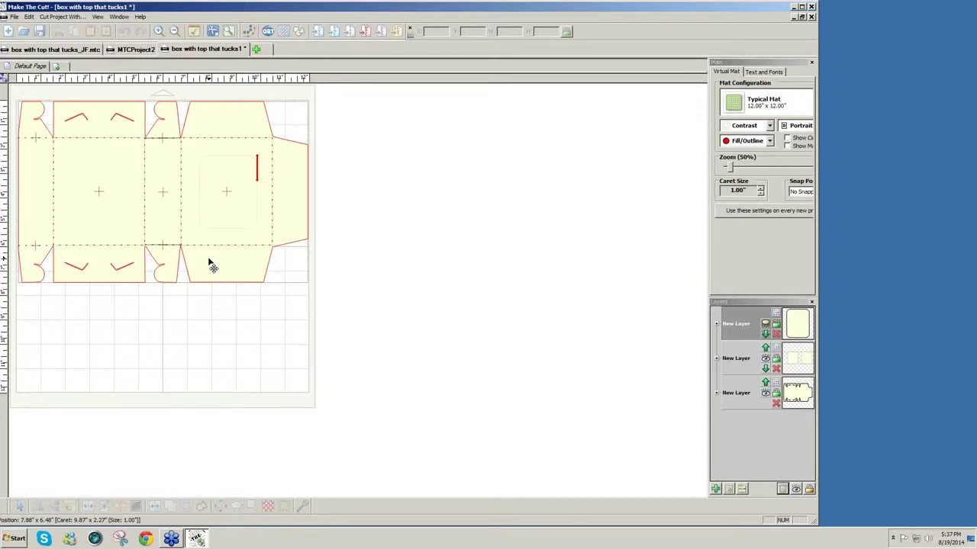
pyautogui.click(207, 259)
pyautogui.click(145, 208)
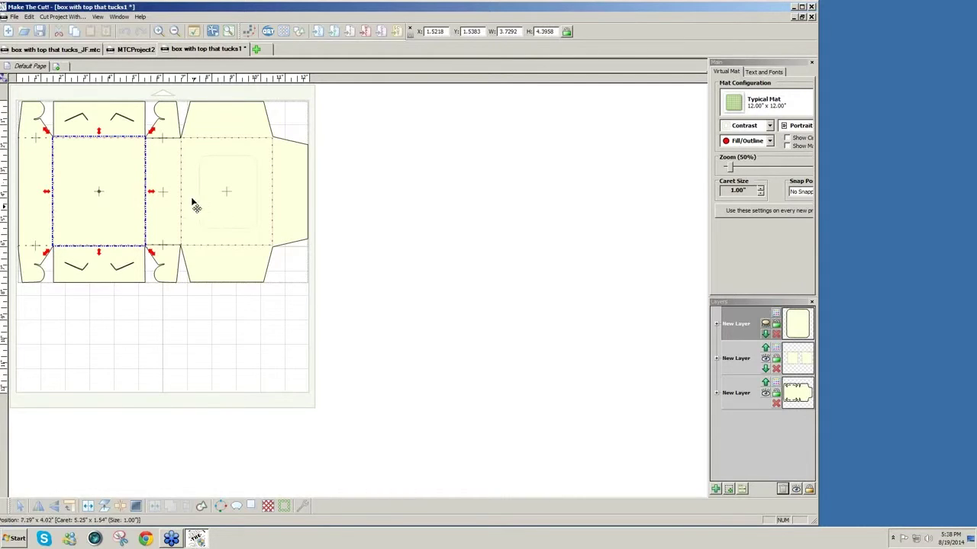
pyautogui.click(166, 188)
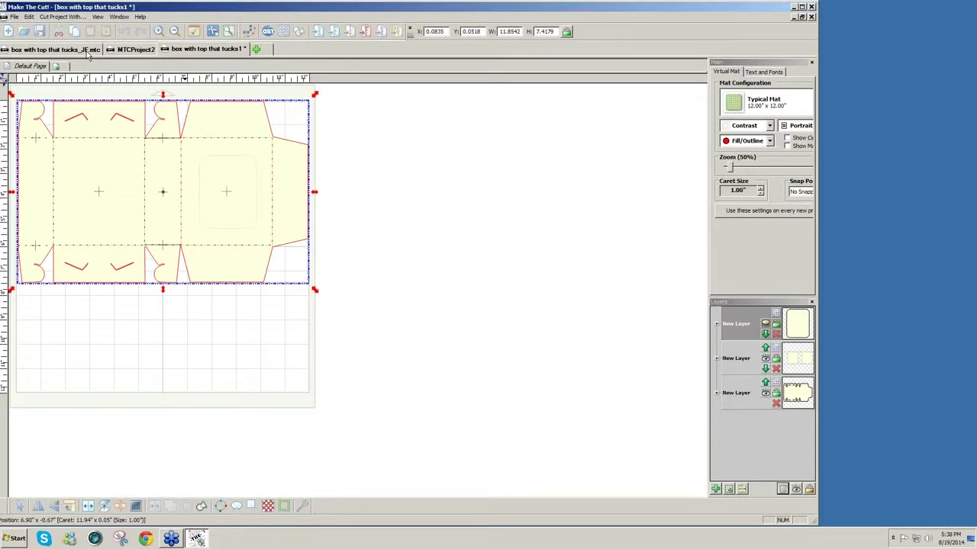
pyautogui.click(133, 50)
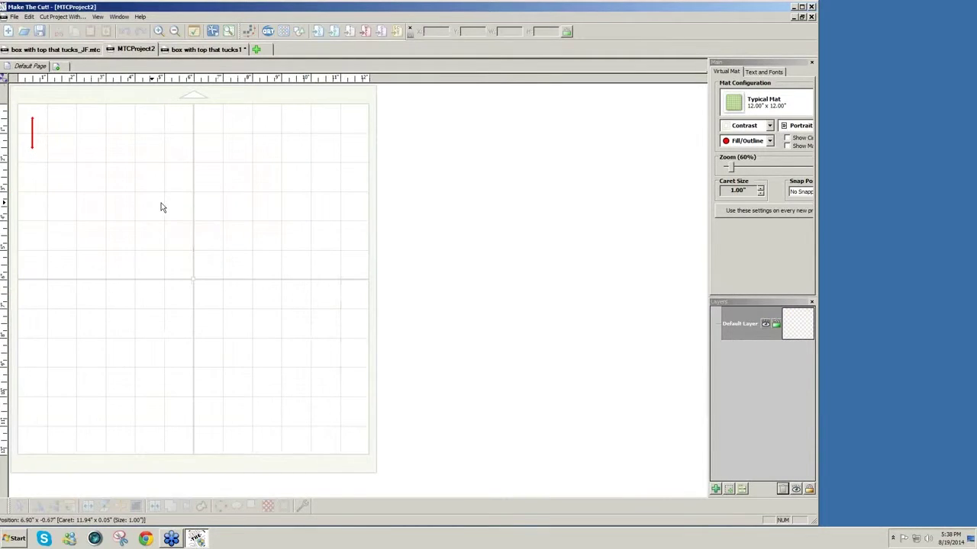
pyautogui.click(196, 50)
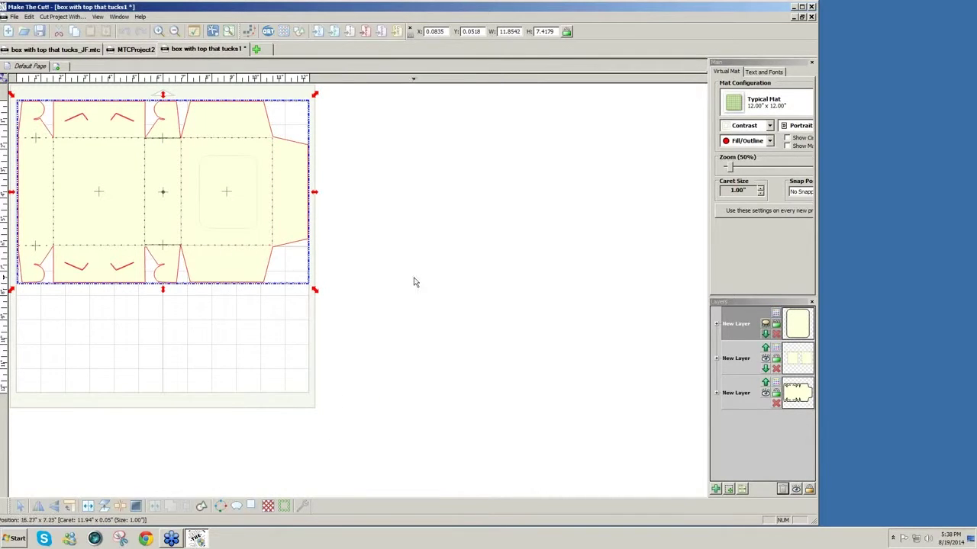
# - Show the hidden rounded-window layer and move the whole box template off the mat, into the empty space beside it
pyautogui.click(766, 324)
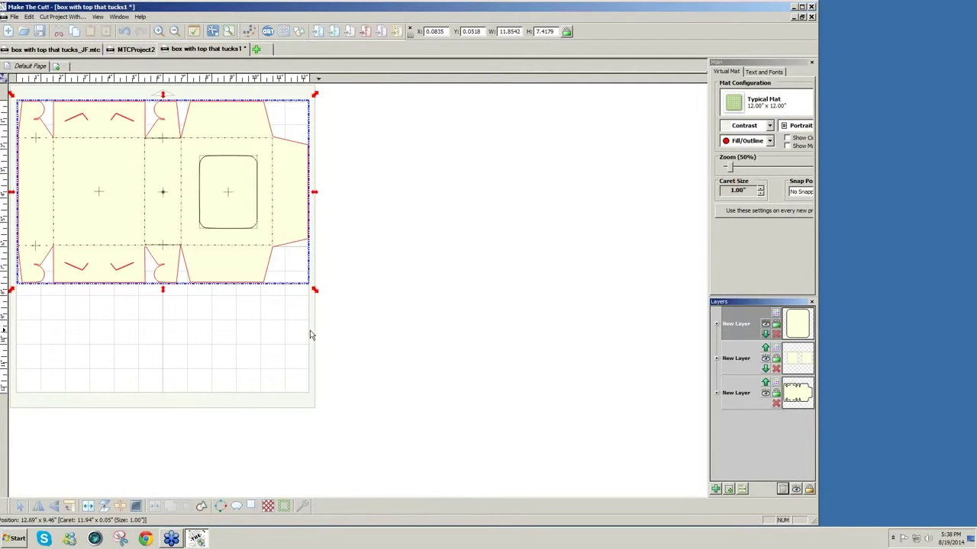
pyautogui.moveTo(359, 333); pyautogui.dragTo(409, 207)
pyautogui.click(50, 145)
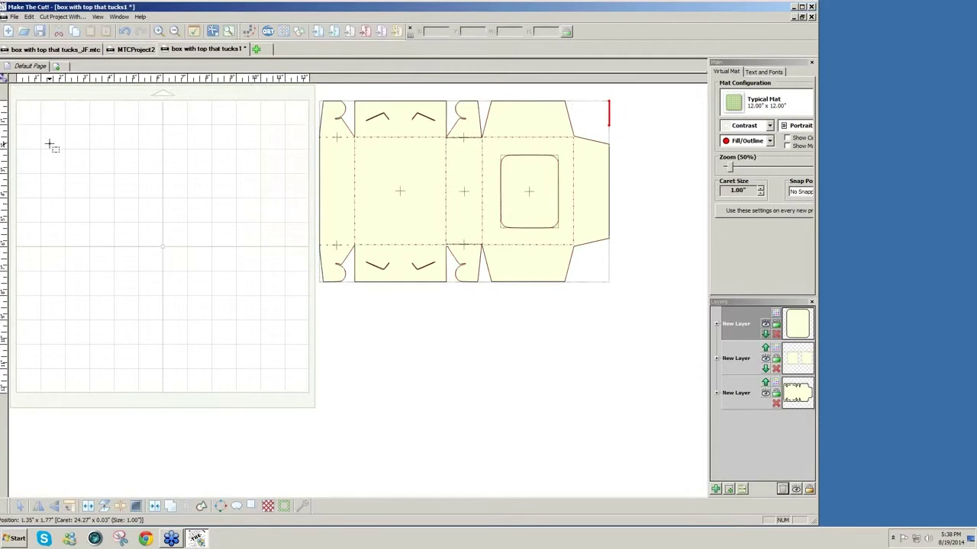
# - Insert a Square (Polygons) basic shape on the empty mat at about X 1.35, Y 1.77
pyautogui.click(50, 148)
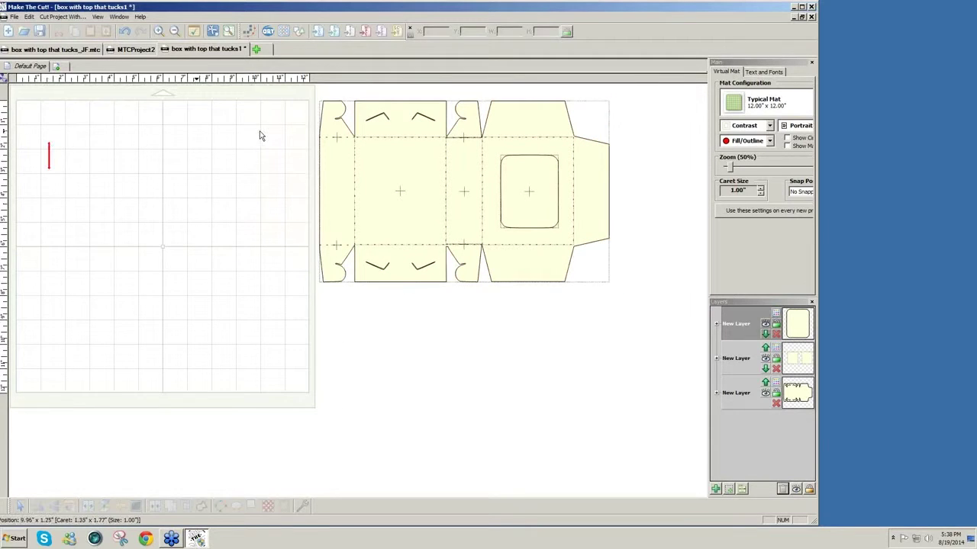
pyautogui.click(300, 35)
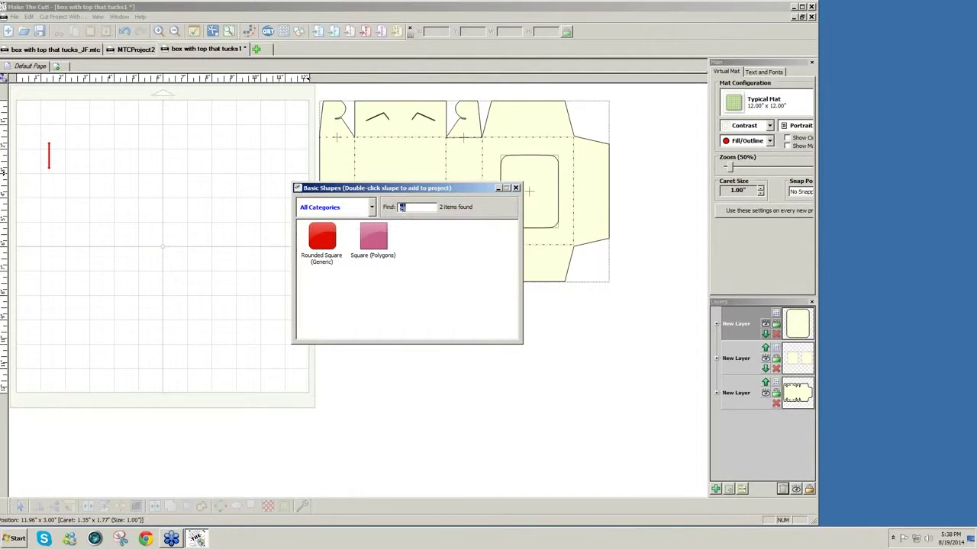
pyautogui.doubleClick(379, 241)
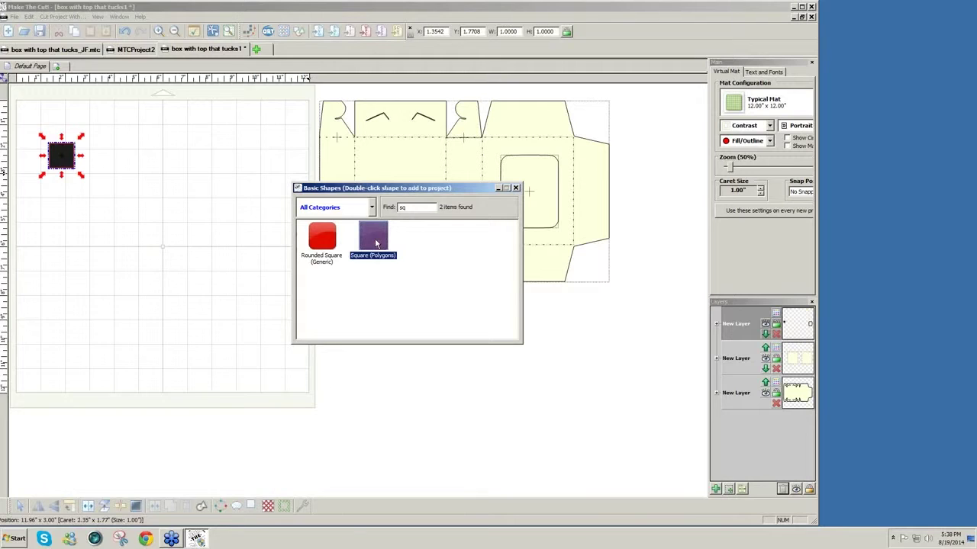
pyautogui.click(515, 189)
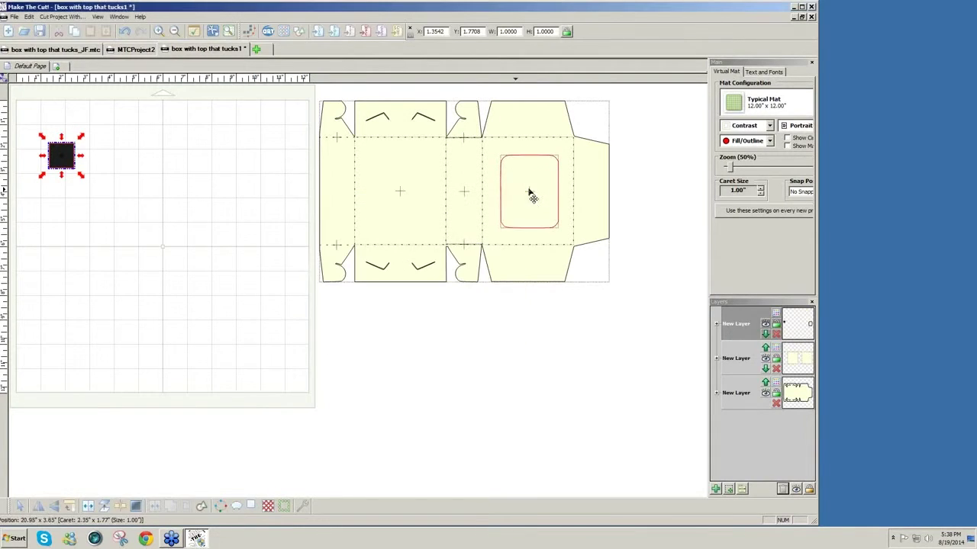
# - Switch the mat's color scheme to Green and move the square to about X 2.15, Y 3.63
pyautogui.click(769, 126)
pyautogui.click(740, 139)
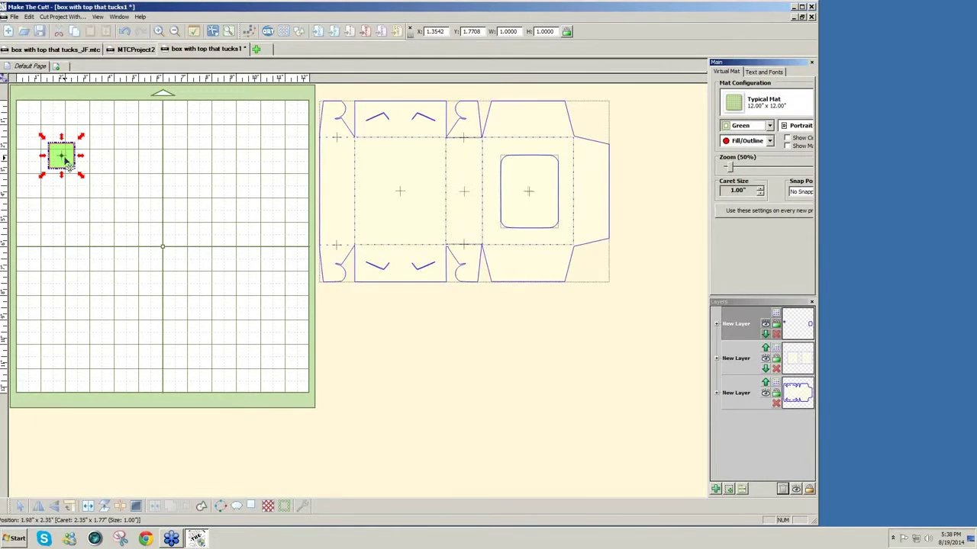
pyautogui.moveTo(63, 157); pyautogui.dragTo(81, 202)
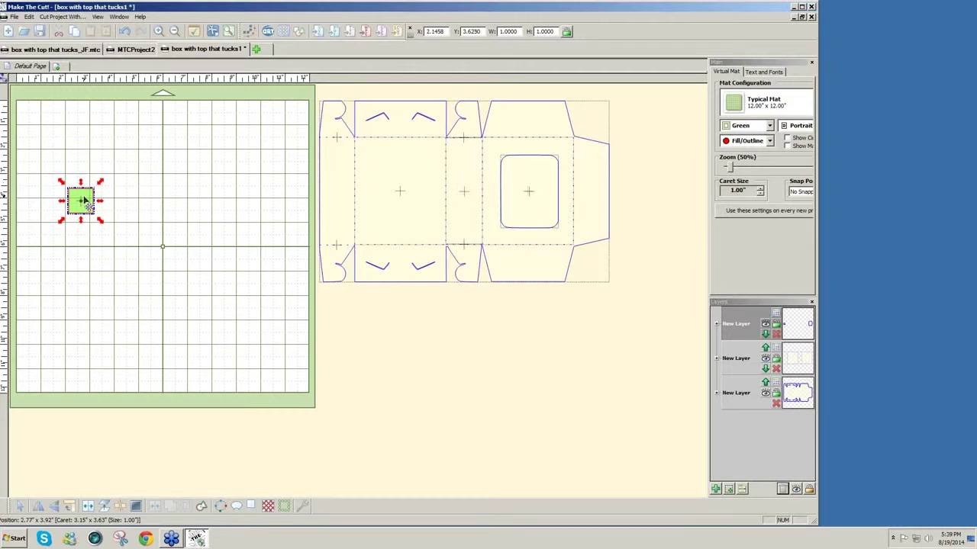
# - Try to set both the width and height of the square to 4.25 inches
pyautogui.doubleClick(505, 32)
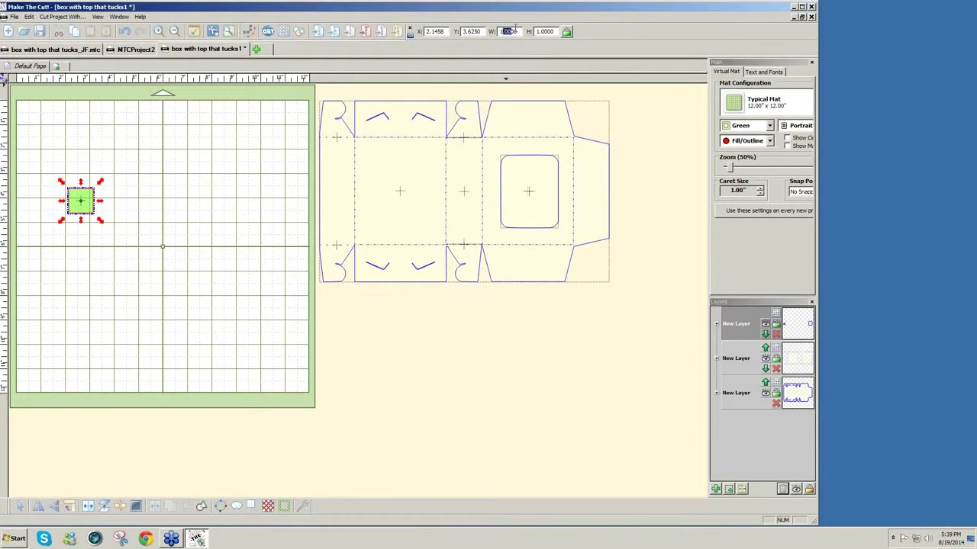
pyautogui.moveTo(519, 31); pyautogui.dragTo(497, 32)
pyautogui.write('4.25')
pyautogui.press('Tab')
pyautogui.write('4.')
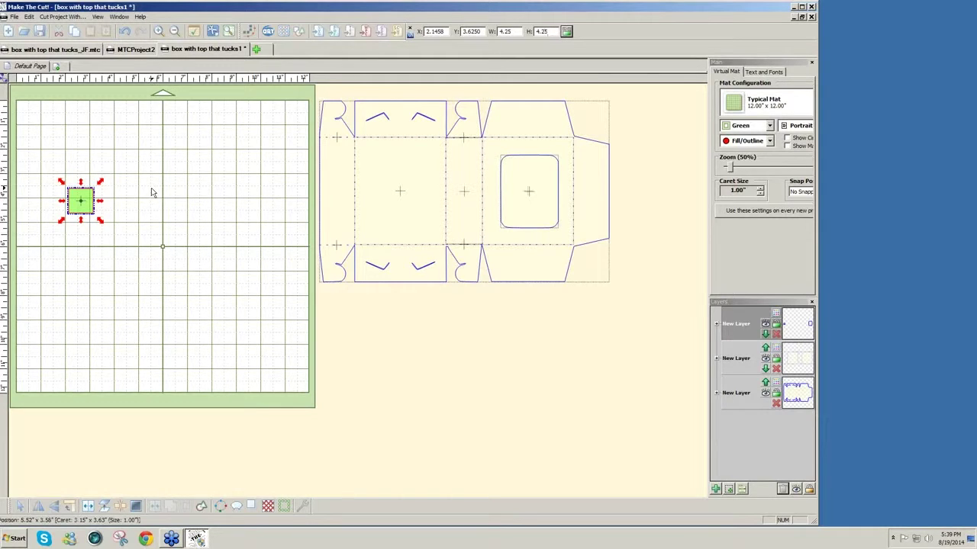
# - Resize the square to 4.25 inches wide with its proportions locked
pyautogui.click(82, 202)
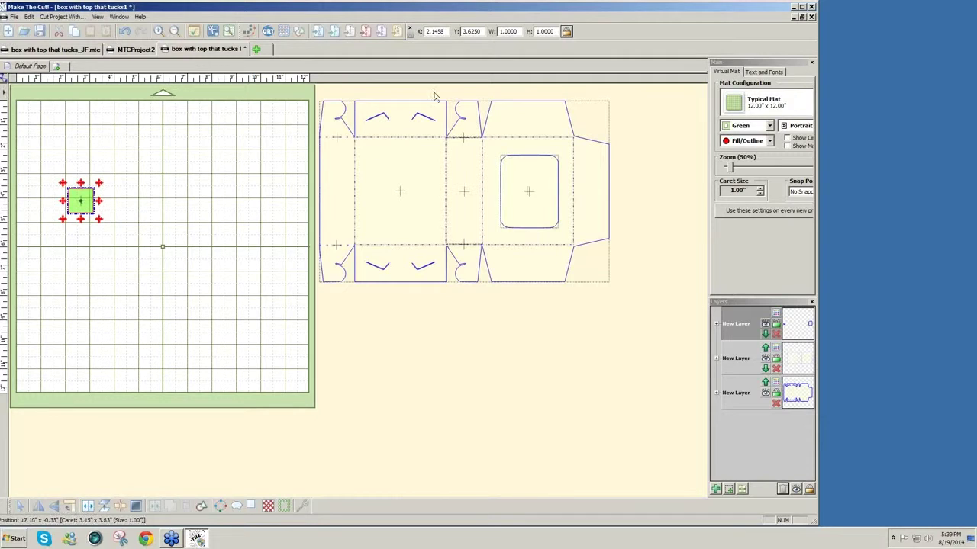
pyautogui.click(505, 31)
pyautogui.write('4')
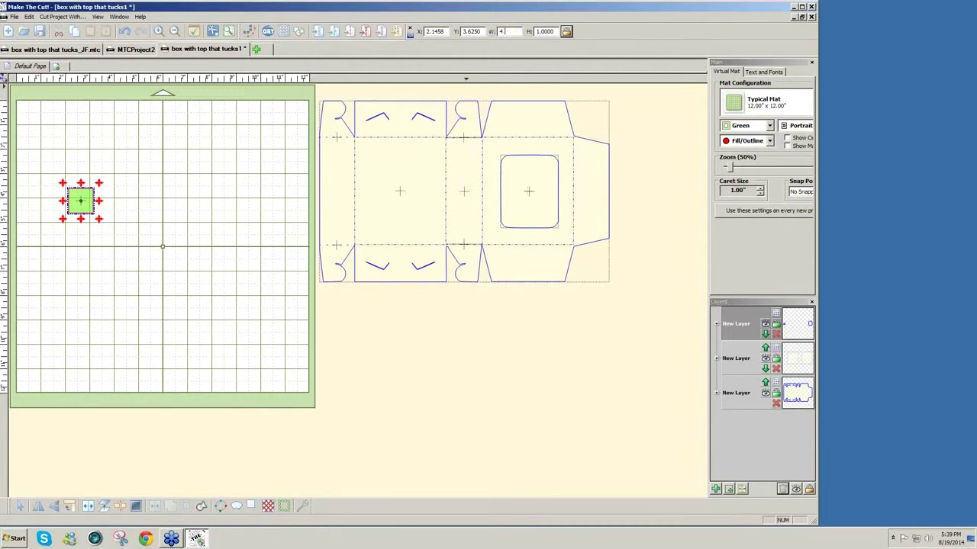
pyautogui.write('.25')
pyautogui.press('Return')
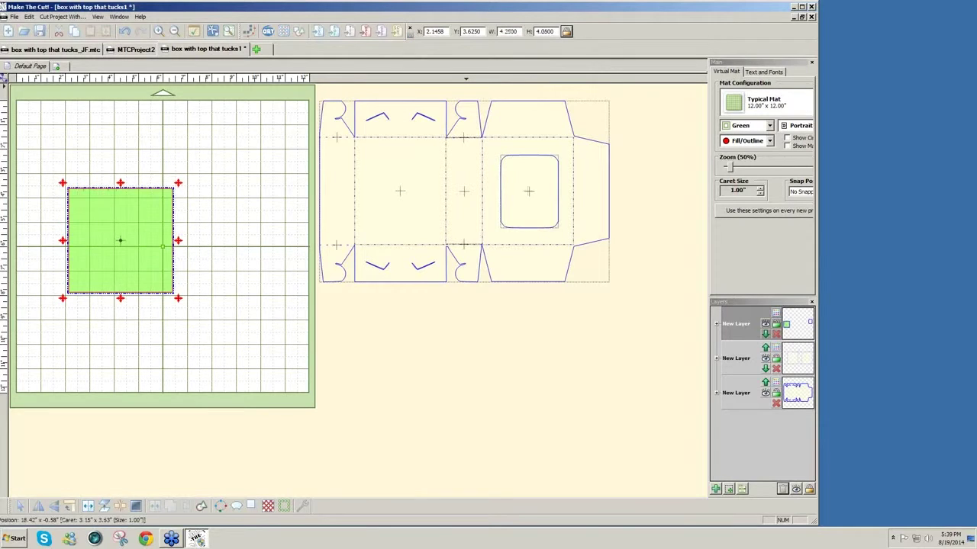
# - Move the square to about X 1.63, Y 1.96 and place a copy level with it at about X 7.33
pyautogui.moveTo(124, 243); pyautogui.dragTo(111, 209)
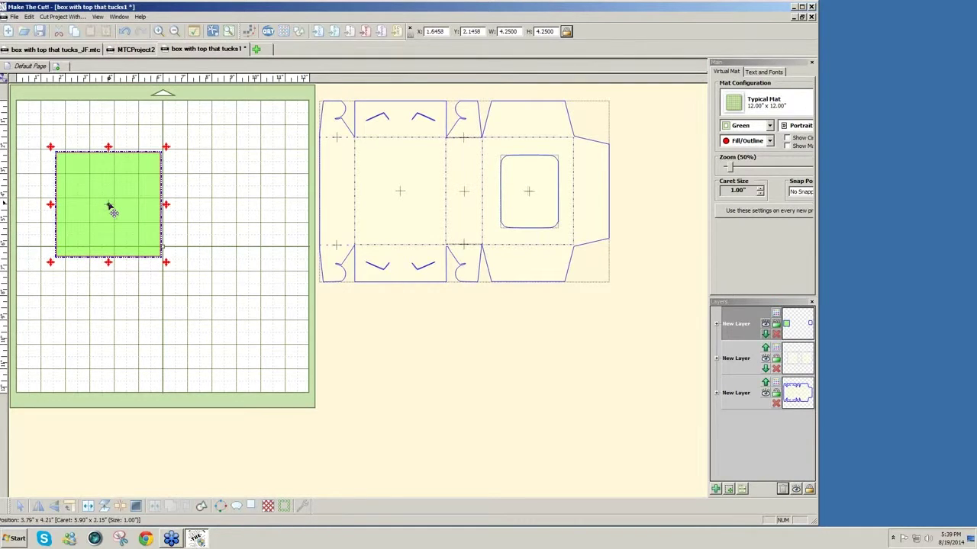
pyautogui.moveTo(111, 210); pyautogui.dragTo(248, 206)
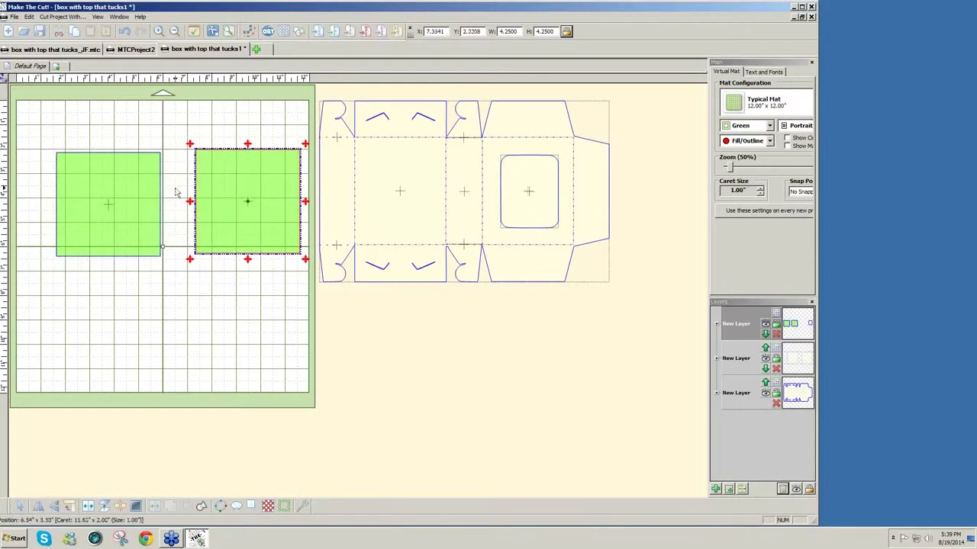
pyautogui.moveTo(147, 203); pyautogui.dragTo(133, 202)
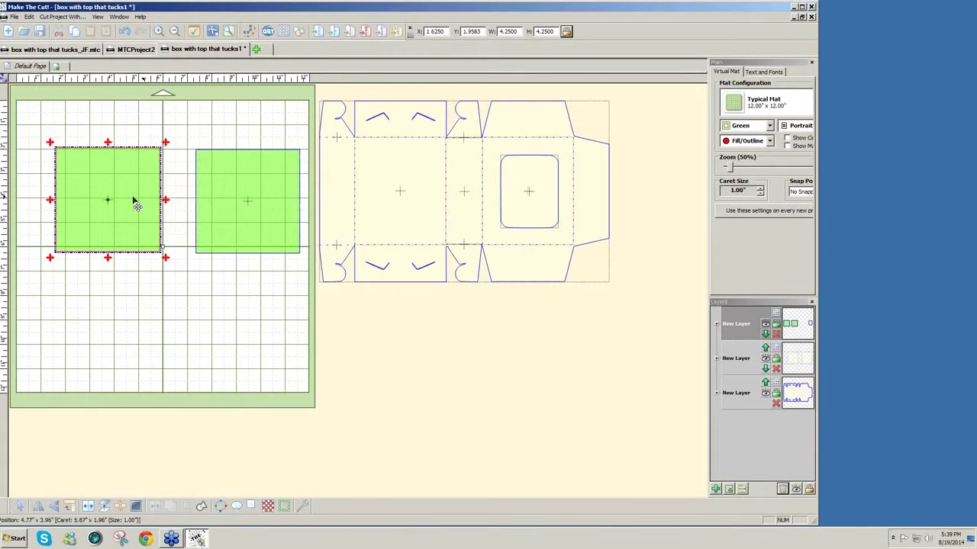
# - Duplicate the square at X 1.63, set the copy's width to 1 inch with proportions unlocked, and place it in the gap between the two squares
pyautogui.moveTo(131, 203); pyautogui.dragTo(184, 195)
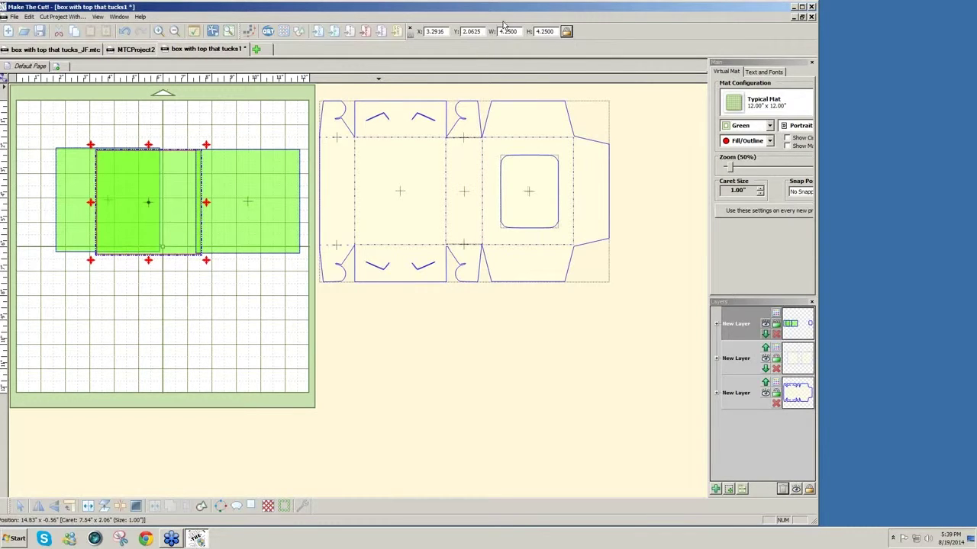
pyautogui.click(567, 33)
pyautogui.doubleClick(510, 31)
pyautogui.write('1')
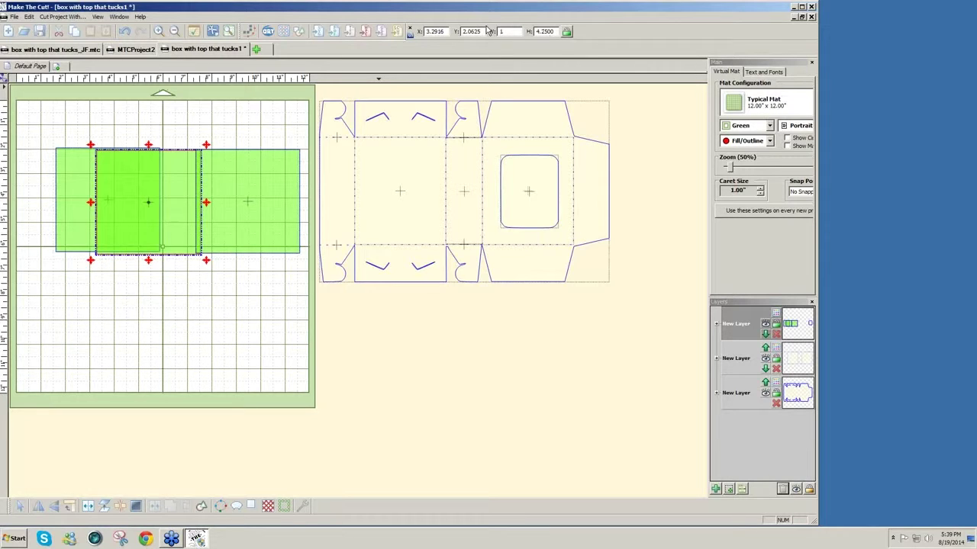
pyautogui.press('Return')
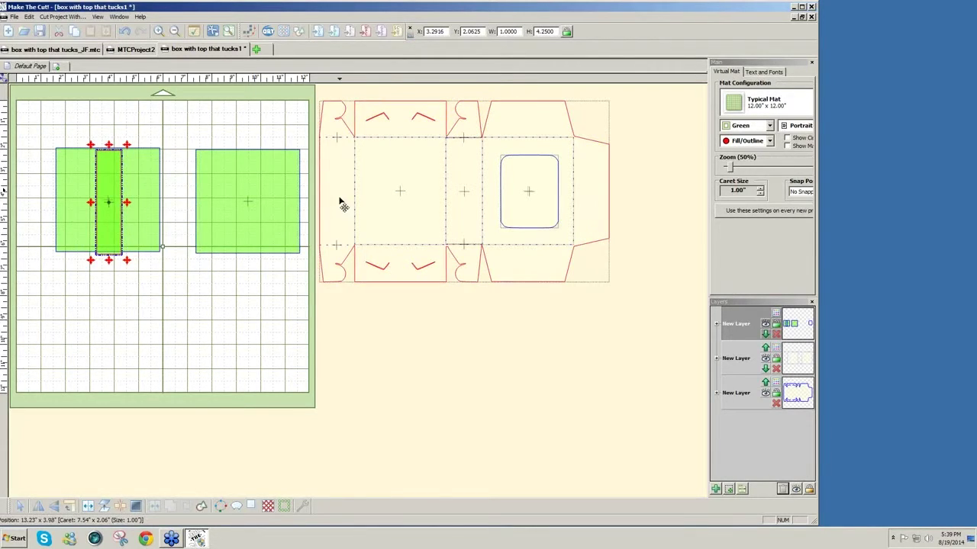
pyautogui.moveTo(102, 224); pyautogui.dragTo(175, 225)
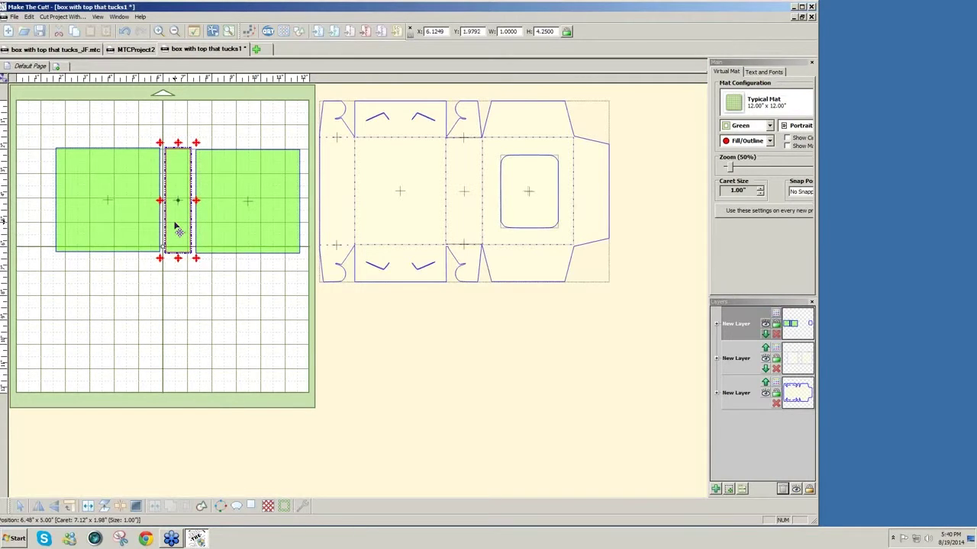
# - Copy the 1-inch strip to both outer ends of the row and close the gaps between the panels
pyautogui.moveTo(178, 223); pyautogui.dragTo(44, 225)
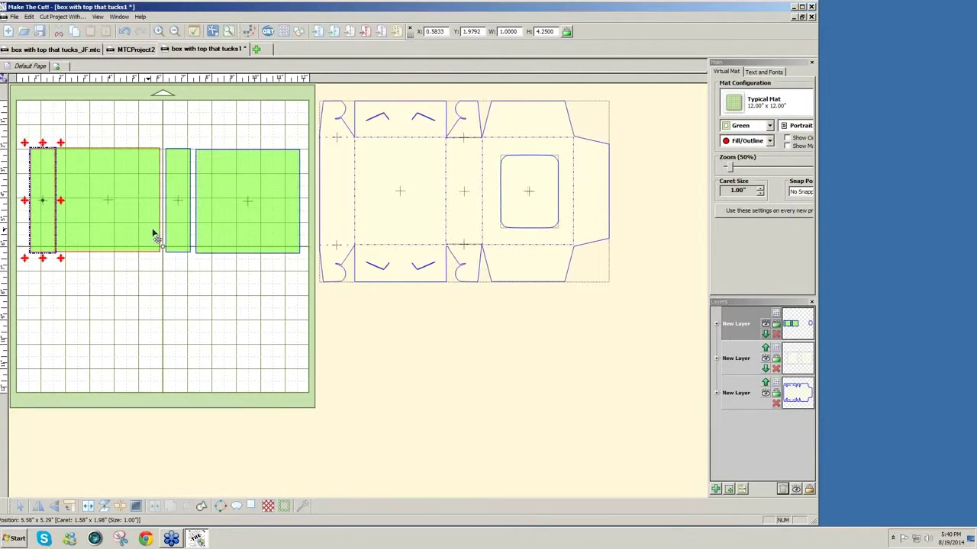
pyautogui.moveTo(187, 234); pyautogui.dragTo(208, 231)
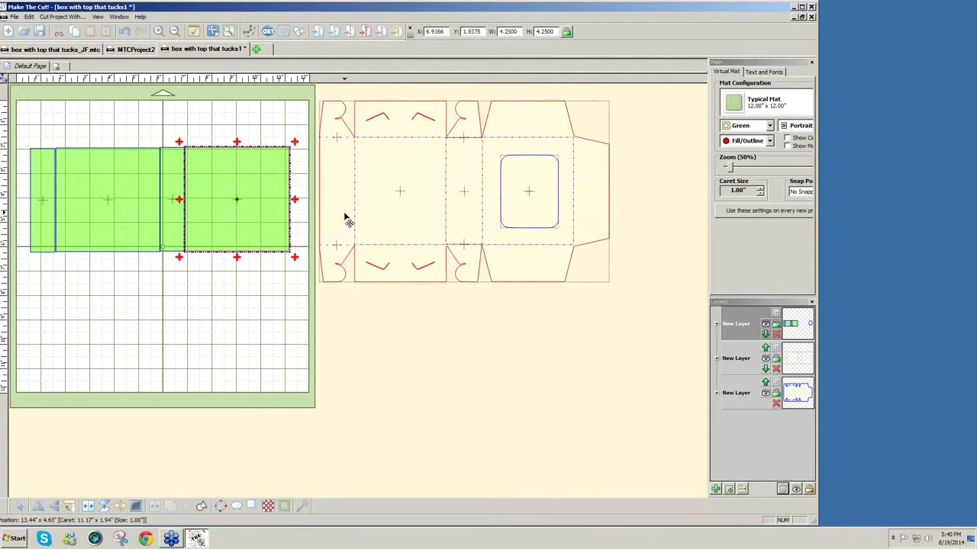
pyautogui.moveTo(172, 233); pyautogui.dragTo(301, 233)
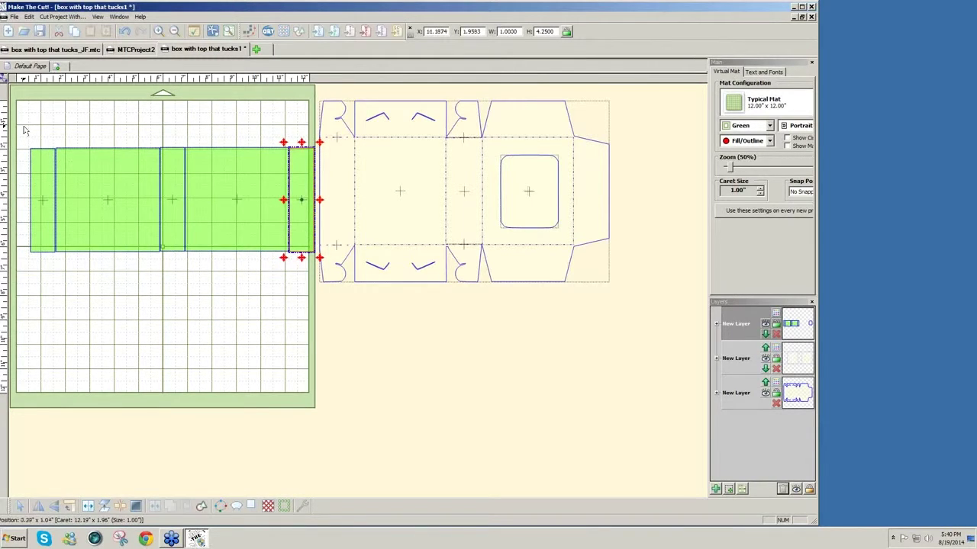
# - Set the width of the strip at the right end of the row to 0.5 inch and align all five panels at Y 1.9375
pyautogui.click(303, 240)
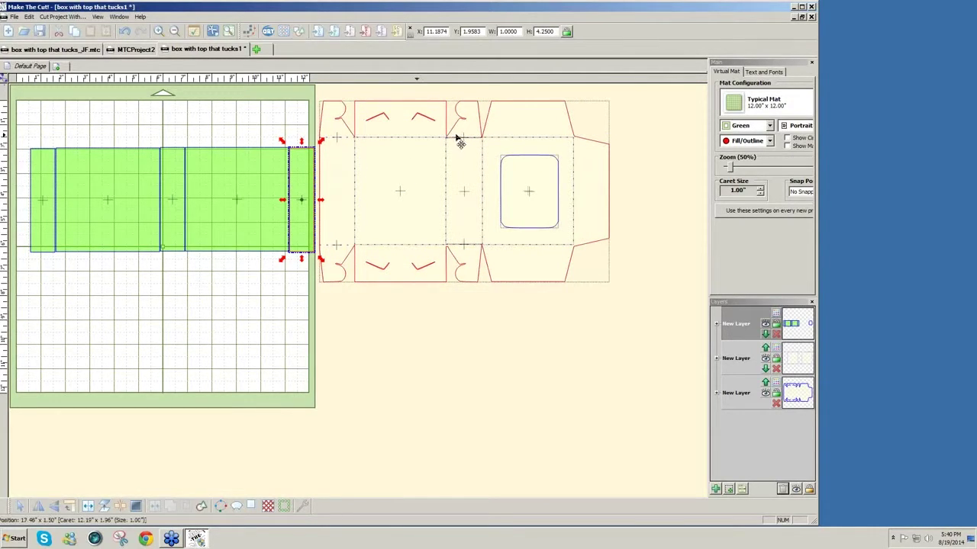
pyautogui.doubleClick(509, 32)
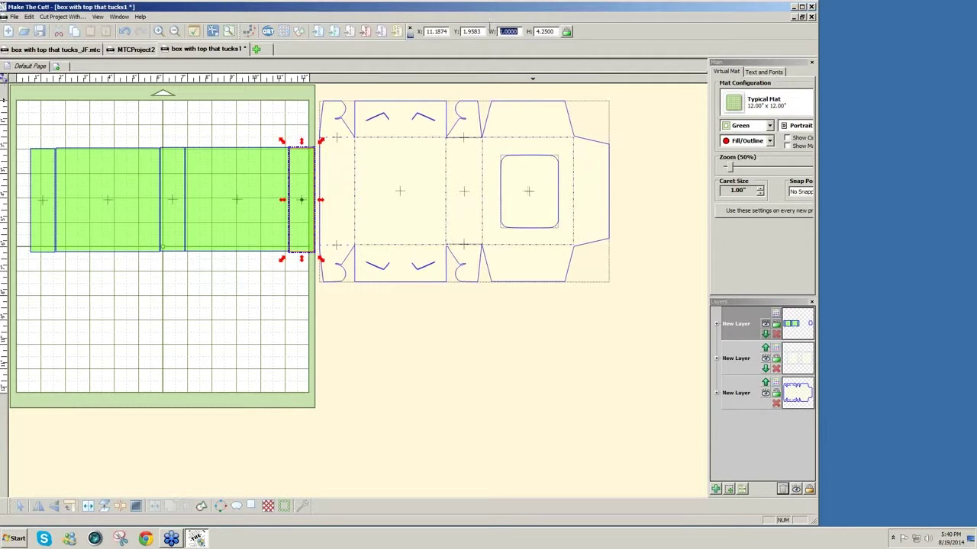
pyautogui.press('BackSpace')
pyautogui.press('Return')
pyautogui.moveTo(22, 139); pyautogui.dragTo(317, 306)
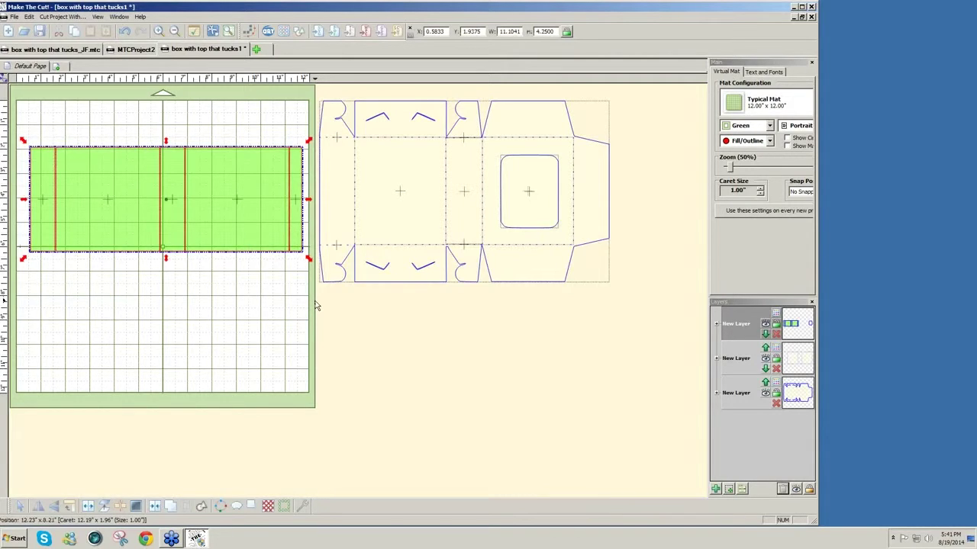
# - Nudge the 1-inch strip at the left end of the row against the first square, to about X 0.625
pyautogui.scroll(5, 316, 305)
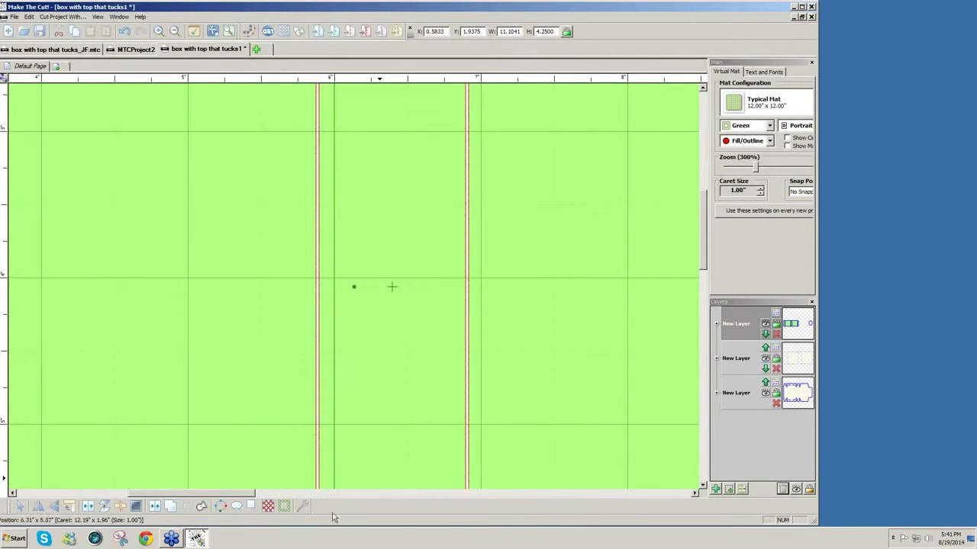
pyautogui.moveTo(244, 494); pyautogui.dragTo(102, 473)
pyautogui.click(113, 444)
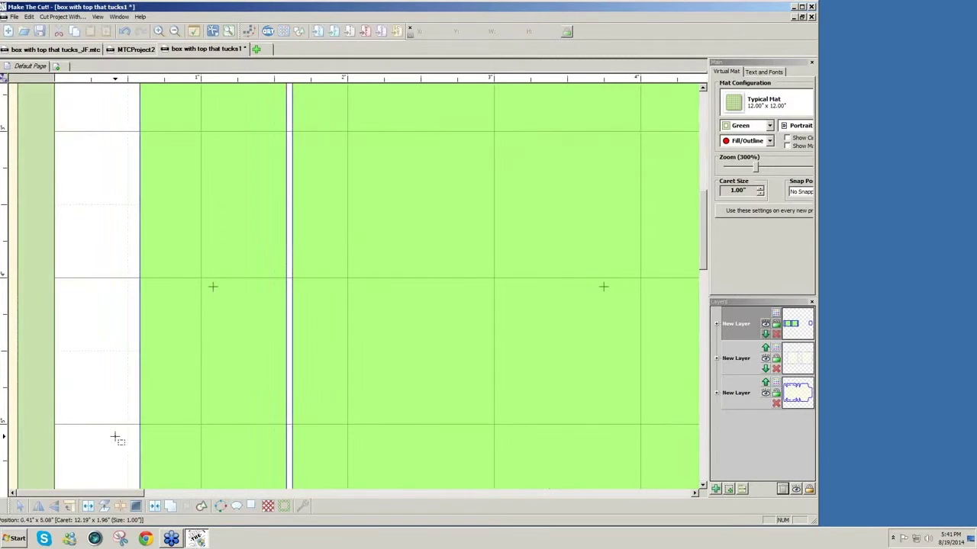
pyautogui.click(196, 427)
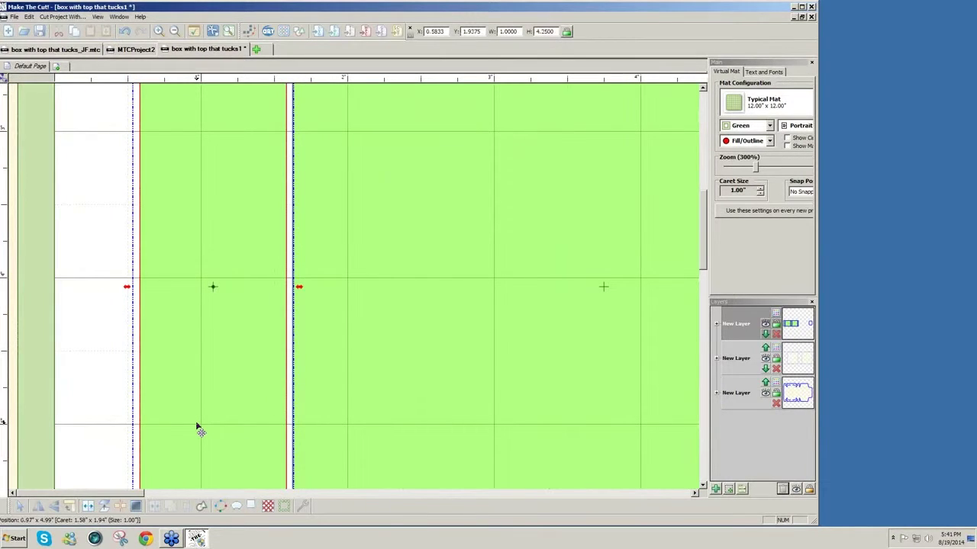
pyautogui.press('Right')
pyautogui.press('Right')
pyautogui.press('Right')
pyautogui.press('Right')
pyautogui.press('Right')
pyautogui.press('Right')
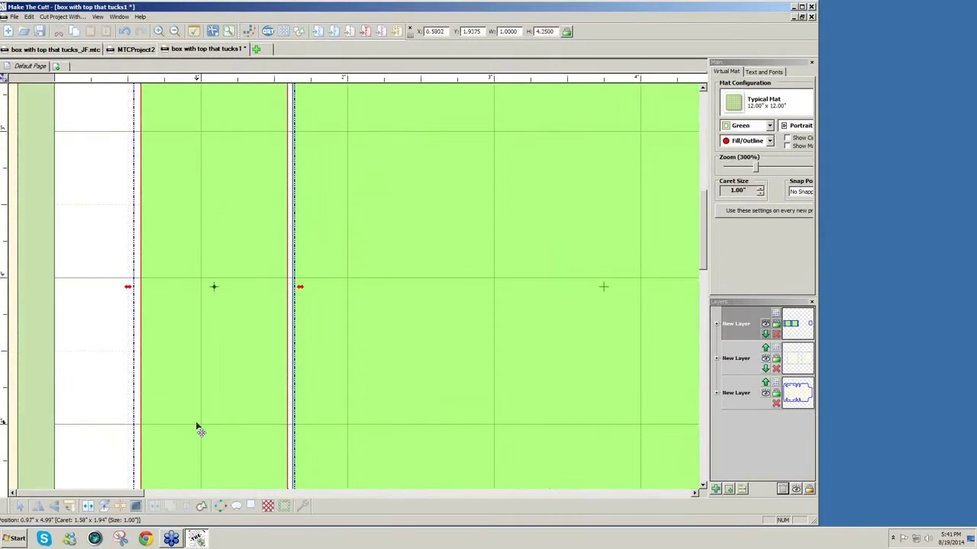
pyautogui.press('Right')
pyautogui.press('Right')
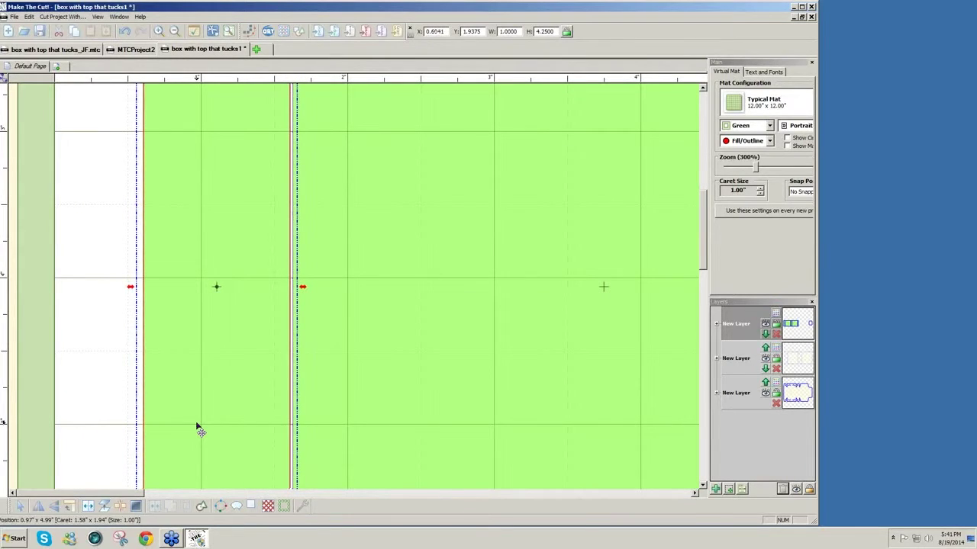
pyautogui.press('Right')
pyautogui.press('Right')
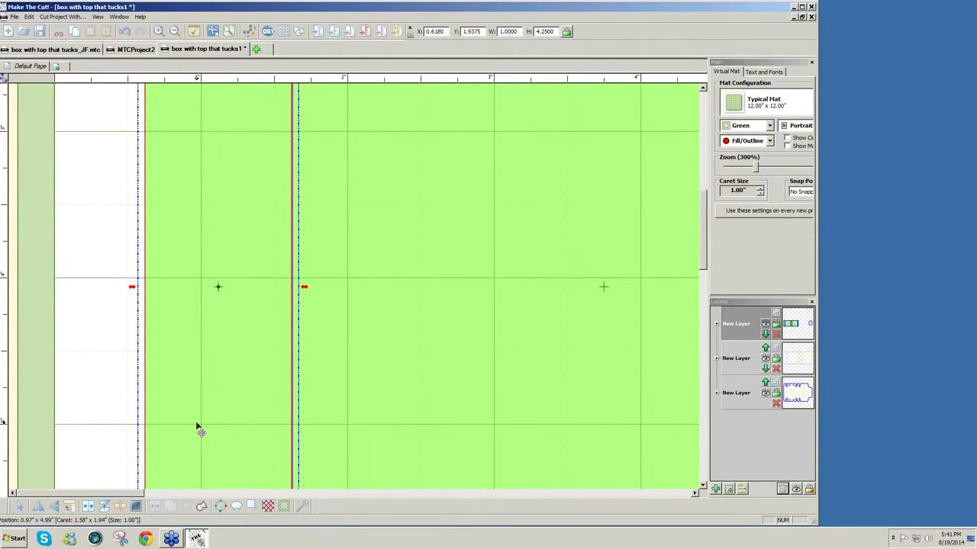
pyautogui.press('Right')
pyautogui.press('Right')
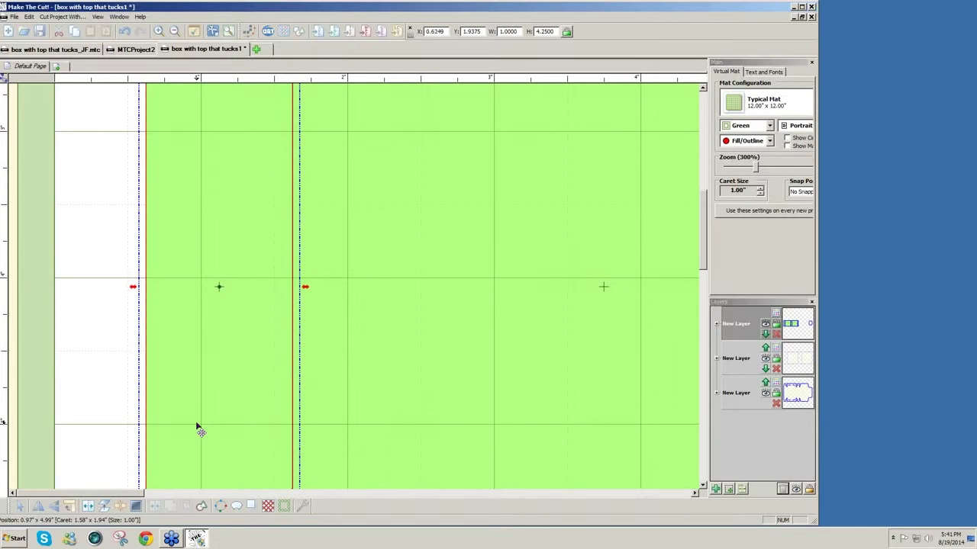
# - Nudge the middle 1-inch strip left against the first square's edge, to about X 5.875
pyautogui.moveTo(135, 494)
pyautogui.mouseDown()
pyautogui.moveTo(252, 492)
pyautogui.moveTo(396, 465)
pyautogui.mouseUp()
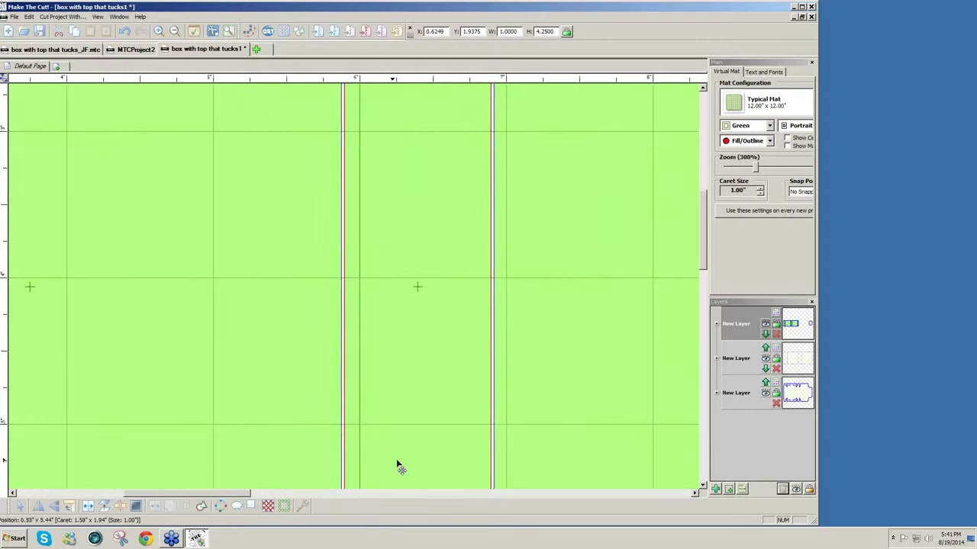
pyautogui.click(404, 442)
pyautogui.press('Left')
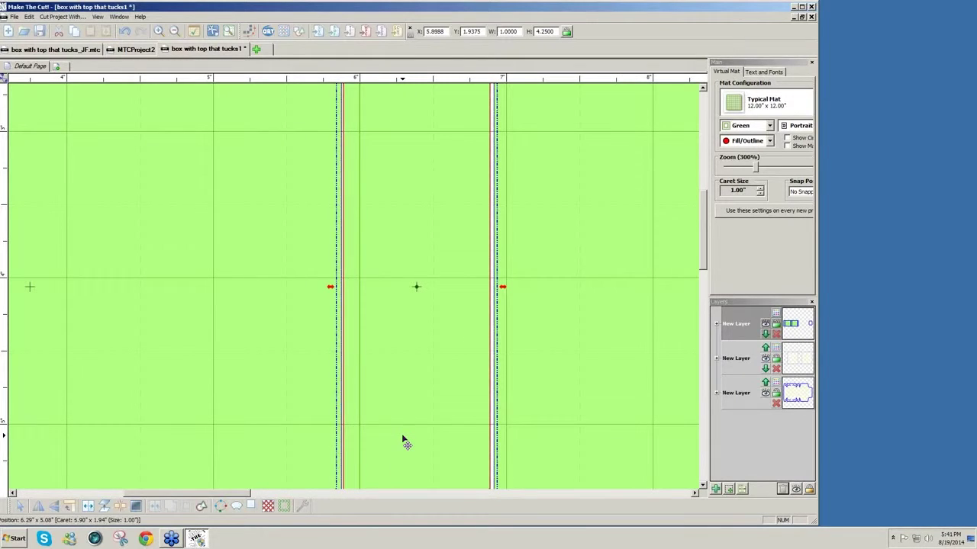
pyautogui.press('Left')
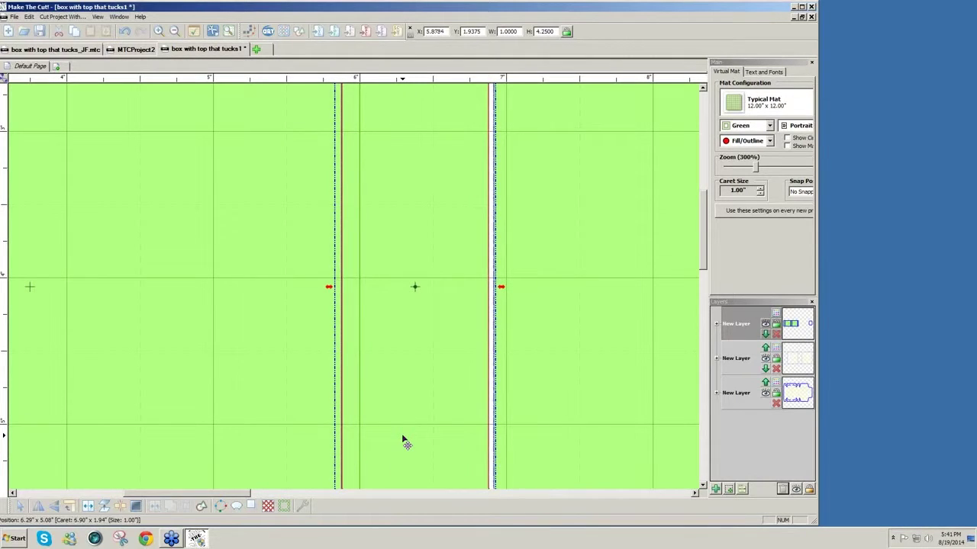
pyautogui.press('Left')
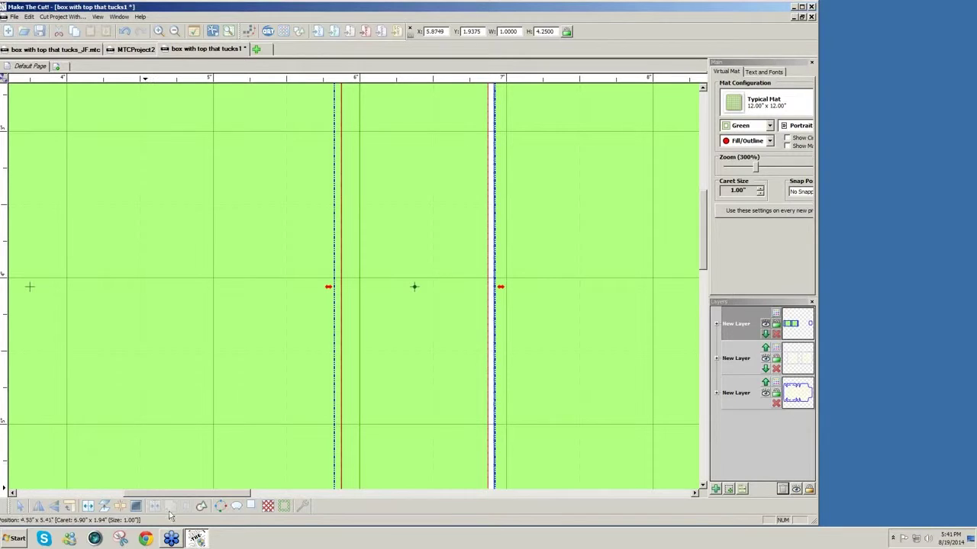
# - Nudge the second square left until it meets the middle strip, at about X 6.875
pyautogui.moveTo(179, 495); pyautogui.dragTo(222, 495)
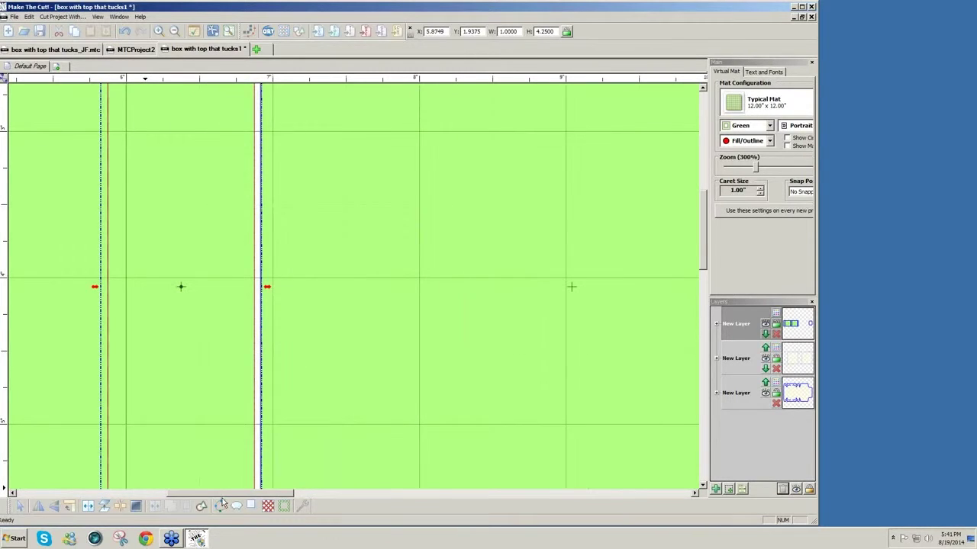
pyautogui.click(353, 456)
pyautogui.press('Left')
pyautogui.press('Left')
pyautogui.press('Left')
pyautogui.press('Left')
pyautogui.press('Left')
pyautogui.press('Left')
pyautogui.press('Left')
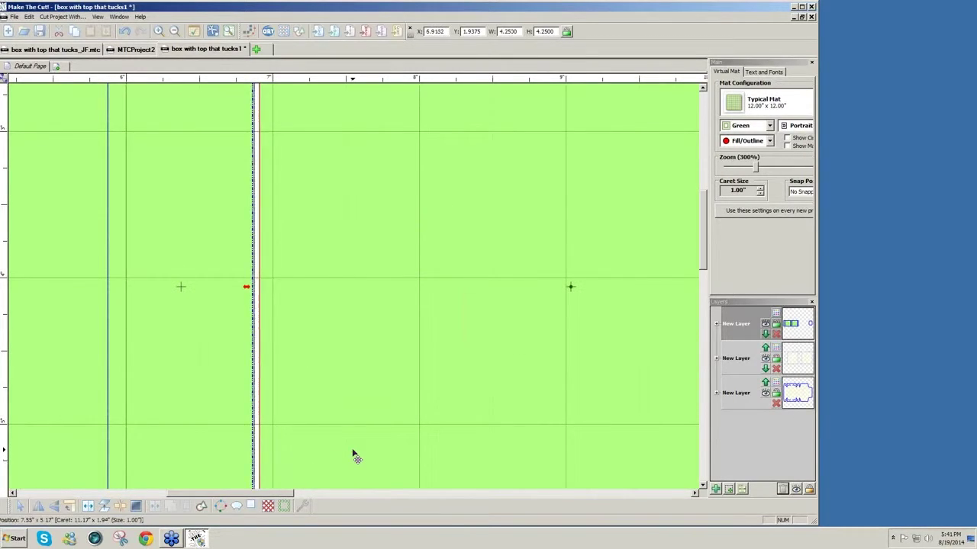
pyautogui.press('Left')
pyautogui.press('Left')
pyautogui.press('Left')
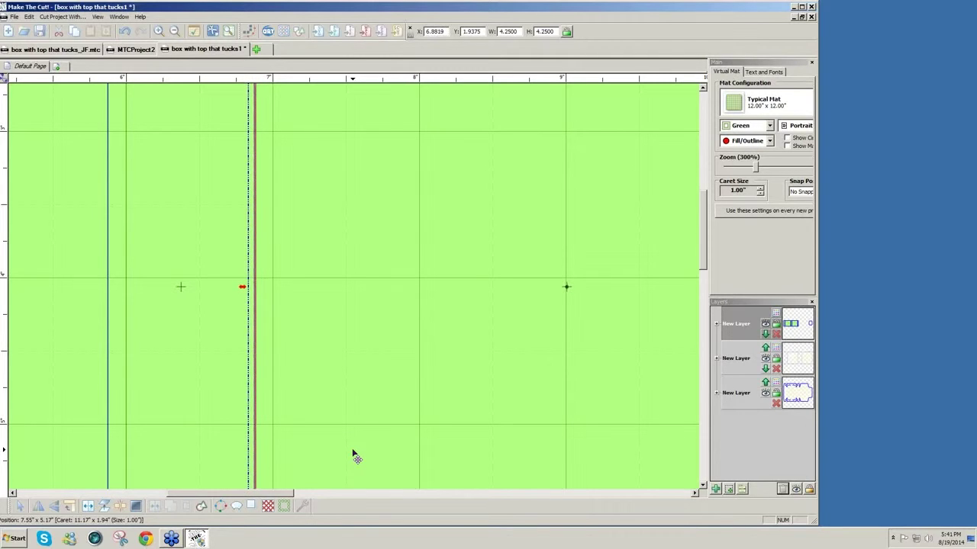
pyautogui.press('Left')
pyautogui.press('Left')
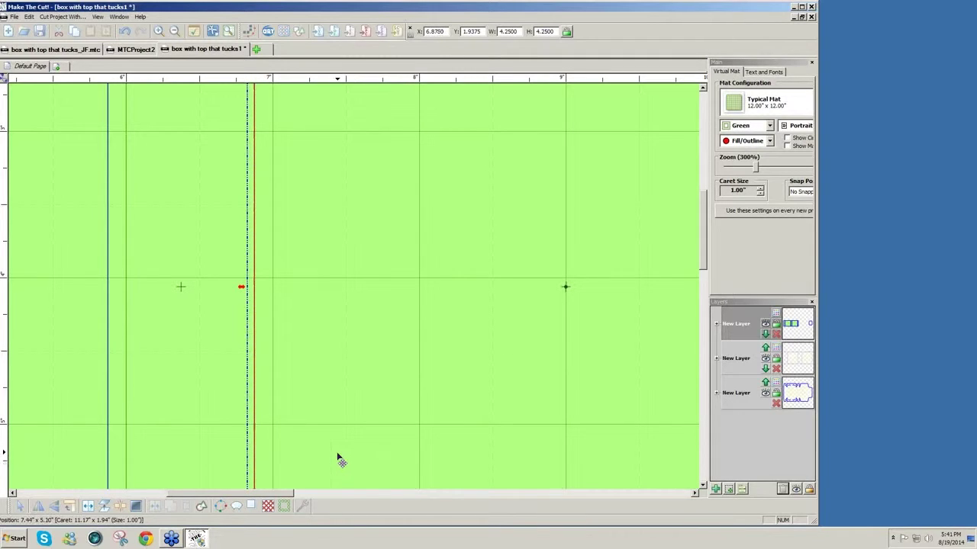
pyautogui.press('Right')
# - Nudge the half-inch end strip left against the second square's outer edge, to about X 11.125
pyautogui.moveTo(268, 497); pyautogui.dragTo(432, 447)
pyautogui.click(431, 449)
pyautogui.press('Left')
pyautogui.press('Left')
pyautogui.press('Left')
pyautogui.press('Left')
pyautogui.press('Left')
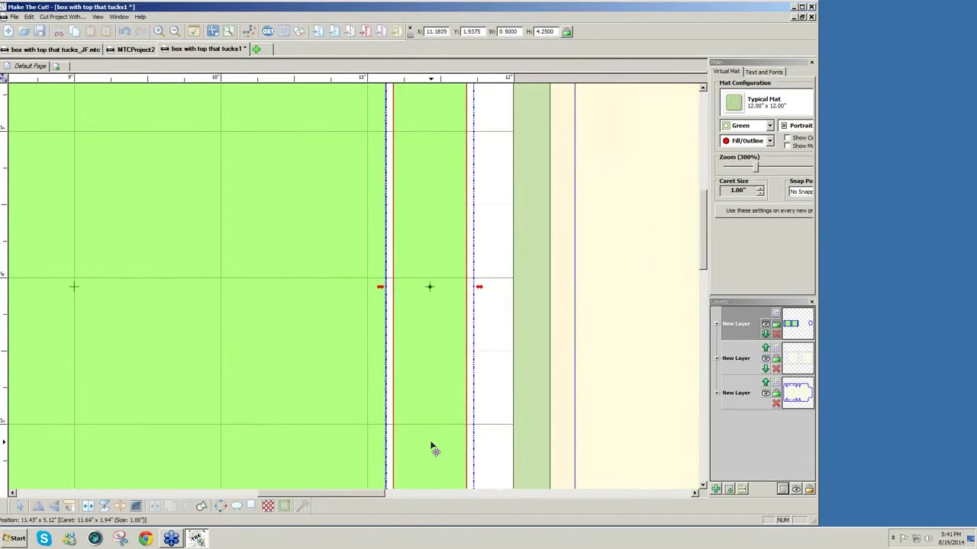
pyautogui.press('Left')
pyautogui.press('Left')
pyautogui.press('Left')
pyautogui.press('Left')
pyautogui.press('Left')
pyautogui.press('Left')
pyautogui.press('Left')
pyautogui.press('Left')
pyautogui.press('Left')
pyautogui.press('Left')
pyautogui.press('Left')
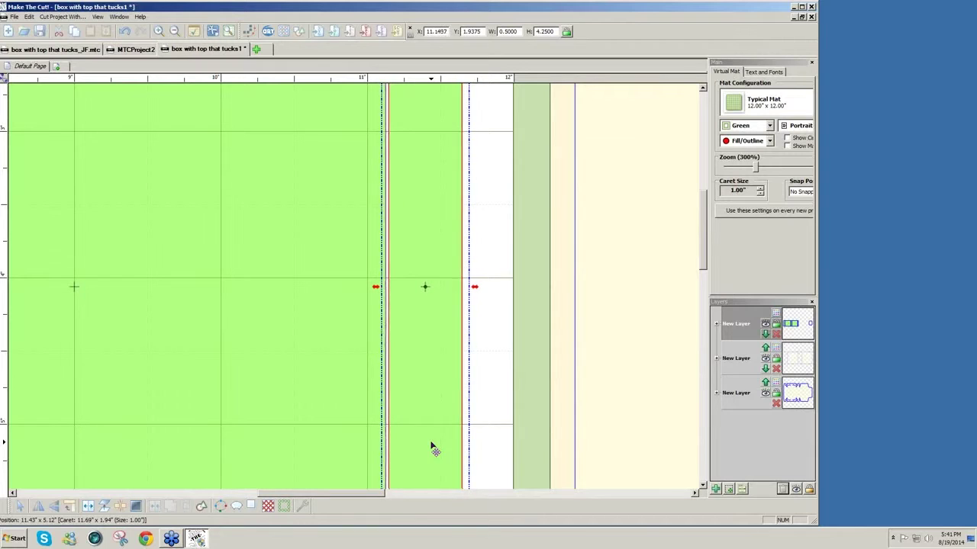
pyautogui.press('Left')
pyautogui.press('Left')
# - Edit the half-inch strip at node level and lower its upper outer corner slightly to taper the glue tab
pyautogui.moveTo(705, 267); pyautogui.dragTo(708, 224)
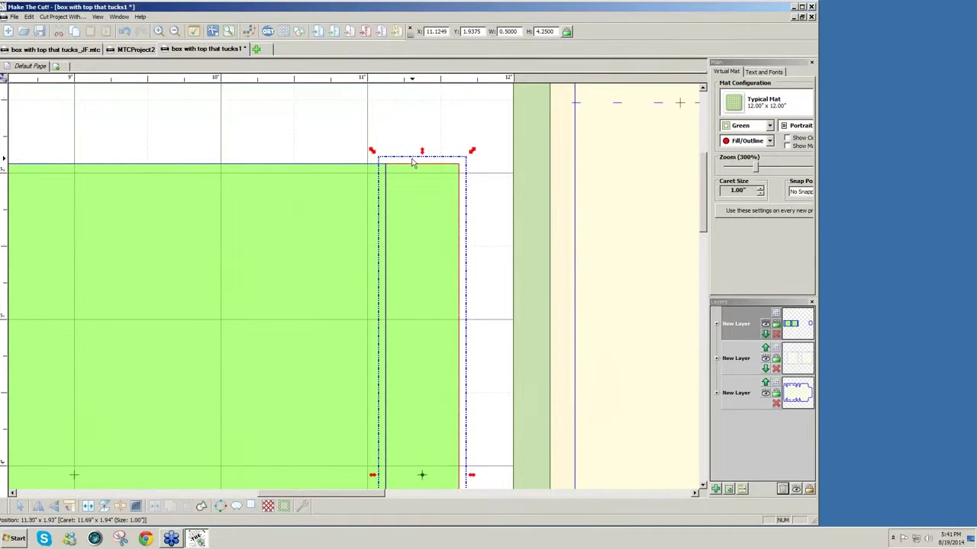
pyautogui.click(5, 81)
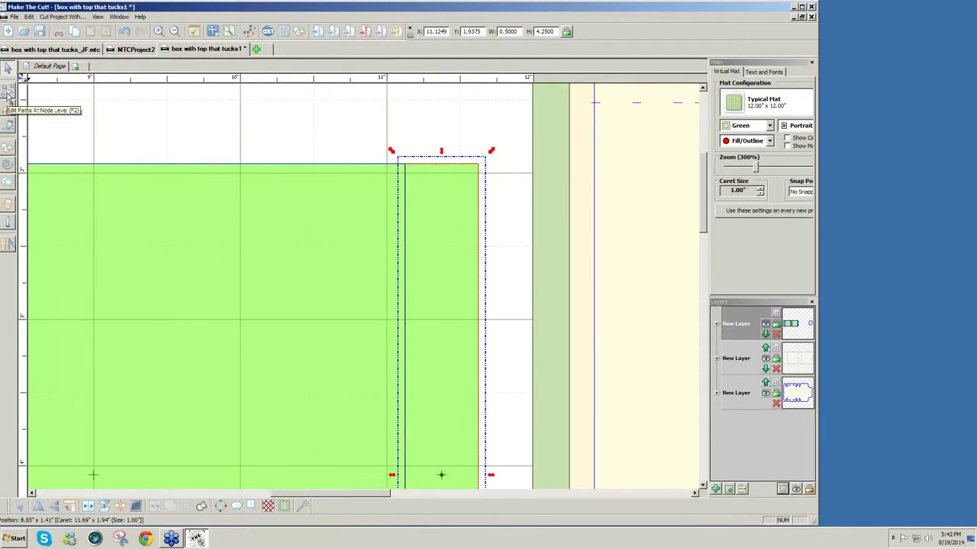
pyautogui.click(8, 94)
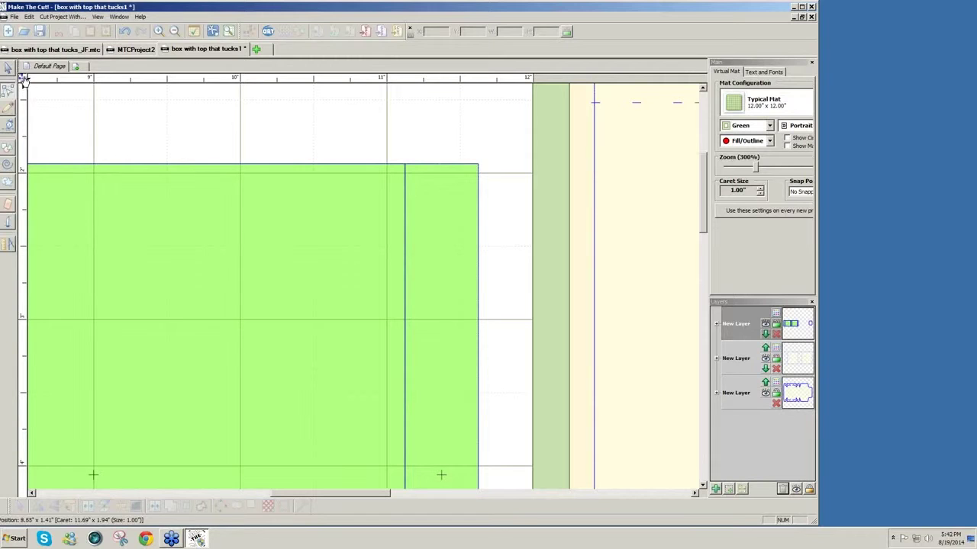
pyautogui.click(23, 80)
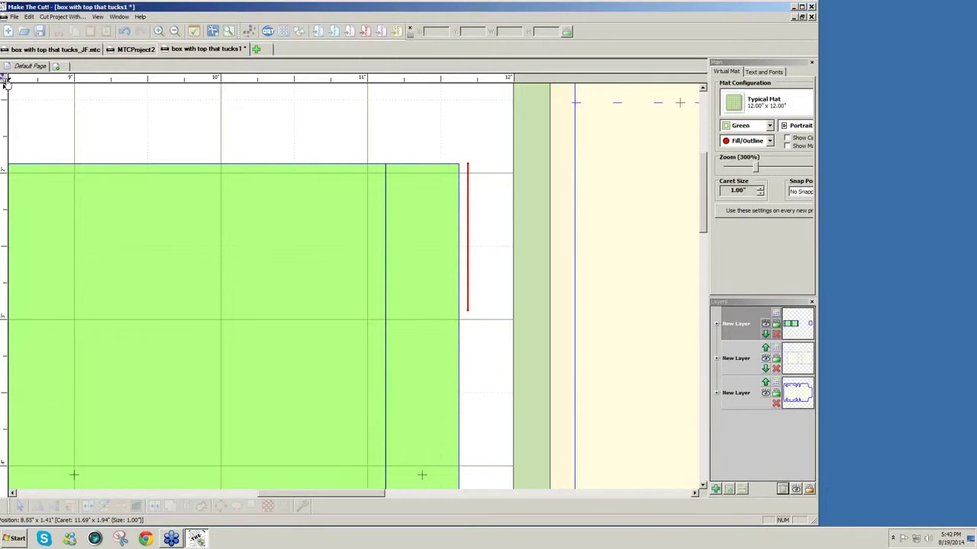
pyautogui.click(5, 80)
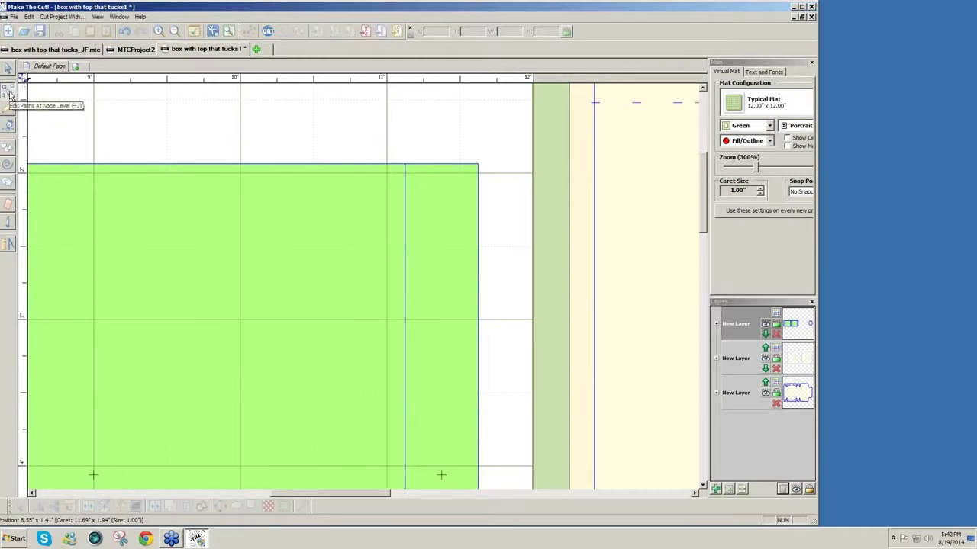
pyautogui.click(9, 93)
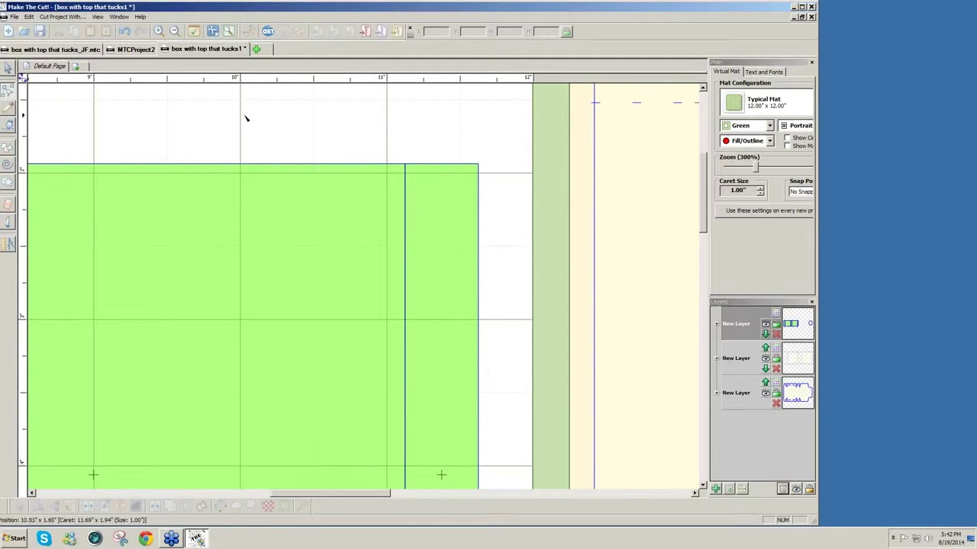
pyautogui.click(474, 166)
pyautogui.moveTo(479, 166); pyautogui.dragTo(480, 186)
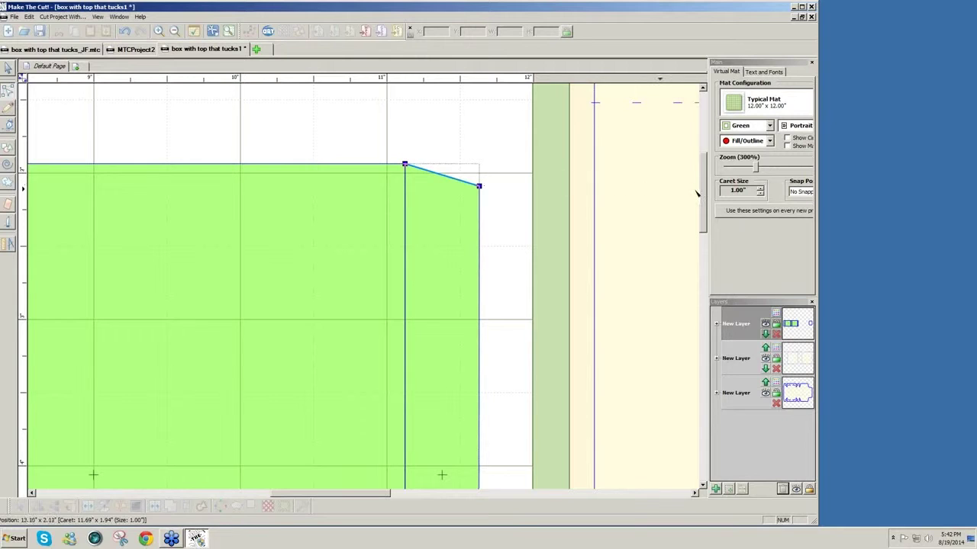
# - Raise the half-inch strip's lower outer corner node slightly to match the taper at its upper end
pyautogui.moveTo(707, 200); pyautogui.dragTo(681, 278)
pyautogui.click(446, 412)
pyautogui.click(446, 412)
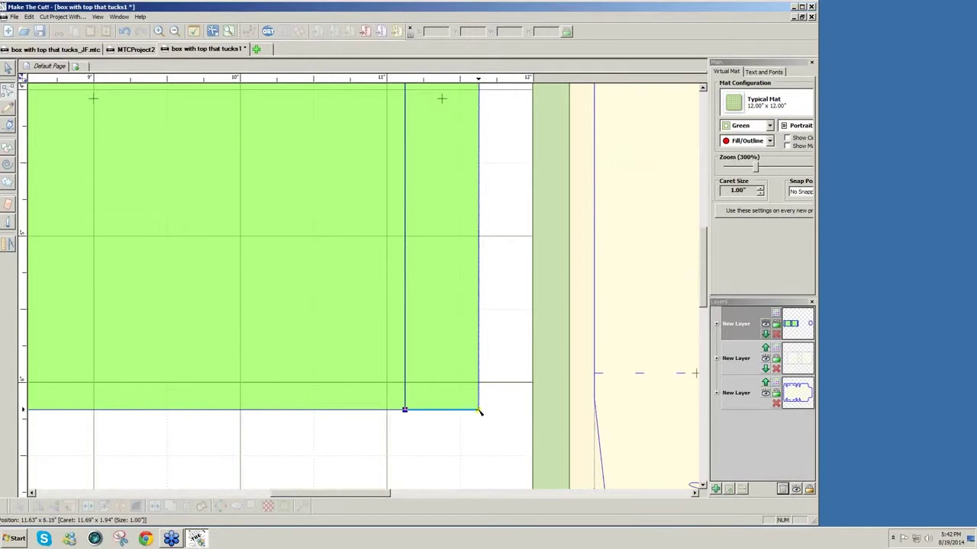
pyautogui.moveTo(479, 410); pyautogui.dragTo(479, 386)
# - Move both 4.25-inch squares together onto a new layer, separate from the side strips and glue tab
pyautogui.moveTo(705, 304); pyautogui.dragTo(707, 221)
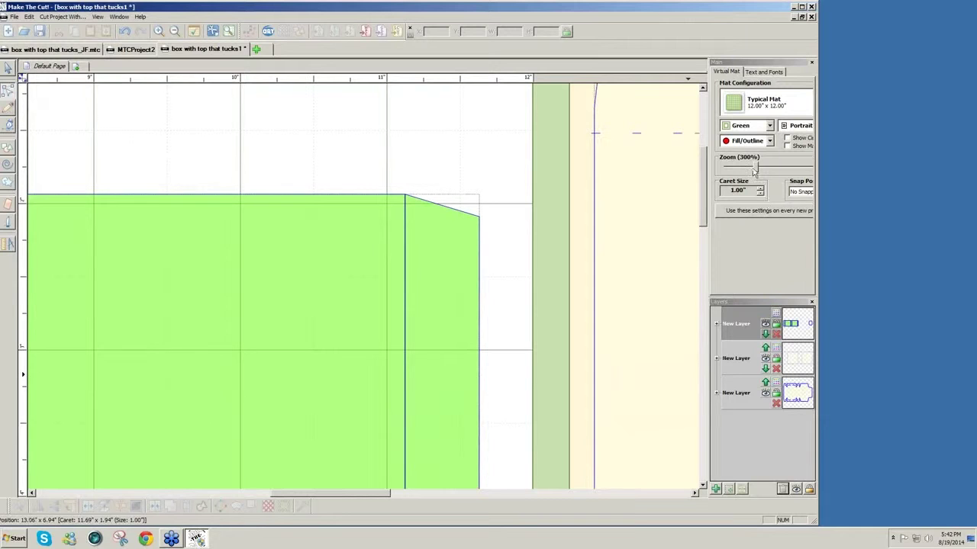
pyautogui.moveTo(758, 171); pyautogui.dragTo(732, 170)
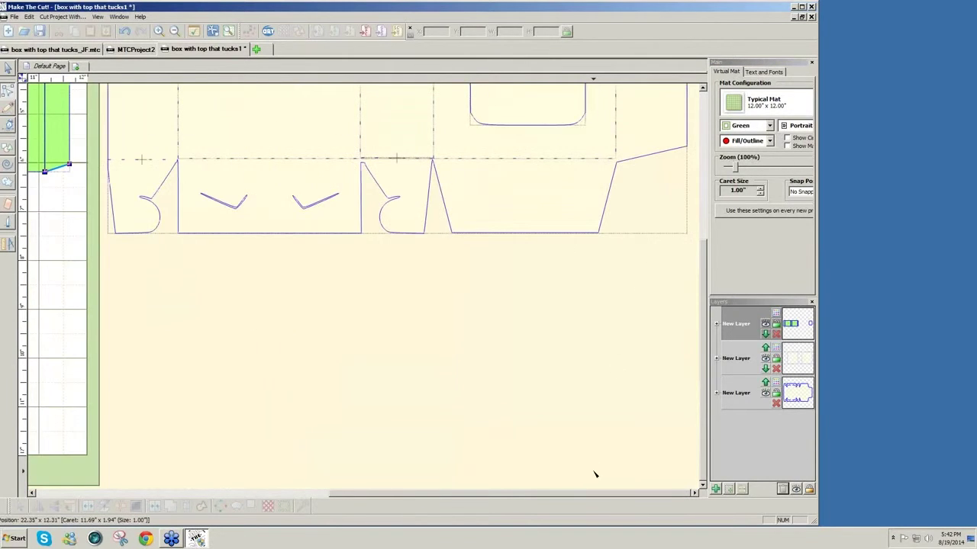
pyautogui.moveTo(590, 493); pyautogui.dragTo(334, 488)
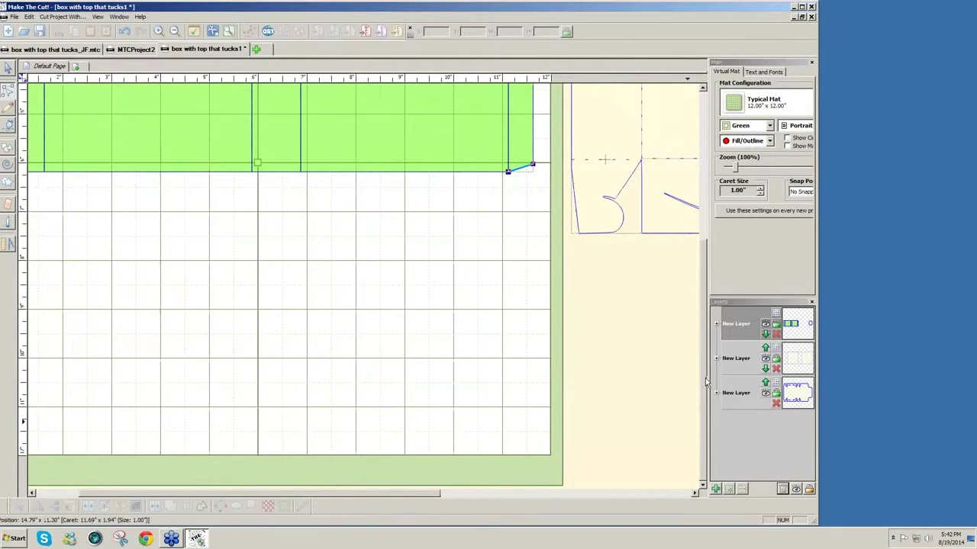
pyautogui.moveTo(705, 378); pyautogui.dragTo(708, 274)
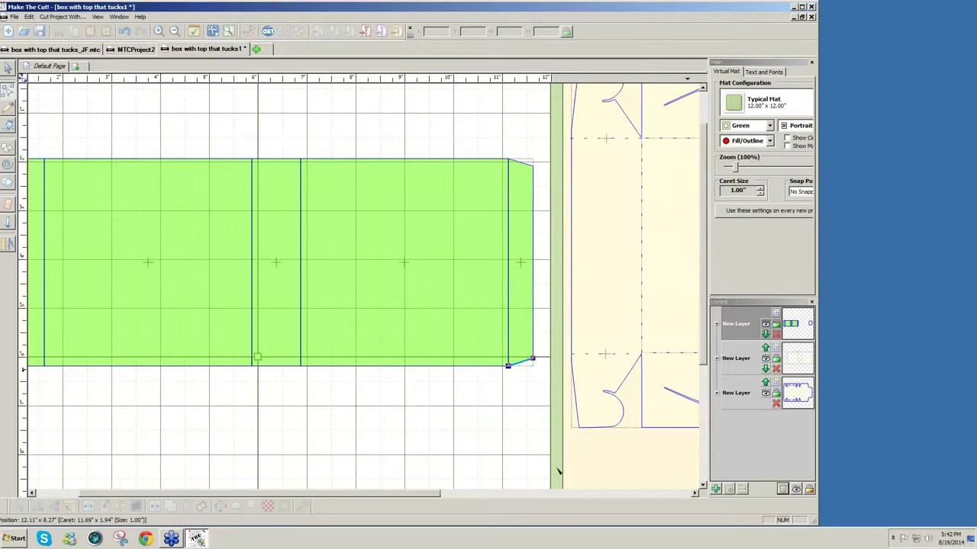
pyautogui.moveTo(407, 497); pyautogui.dragTo(365, 504)
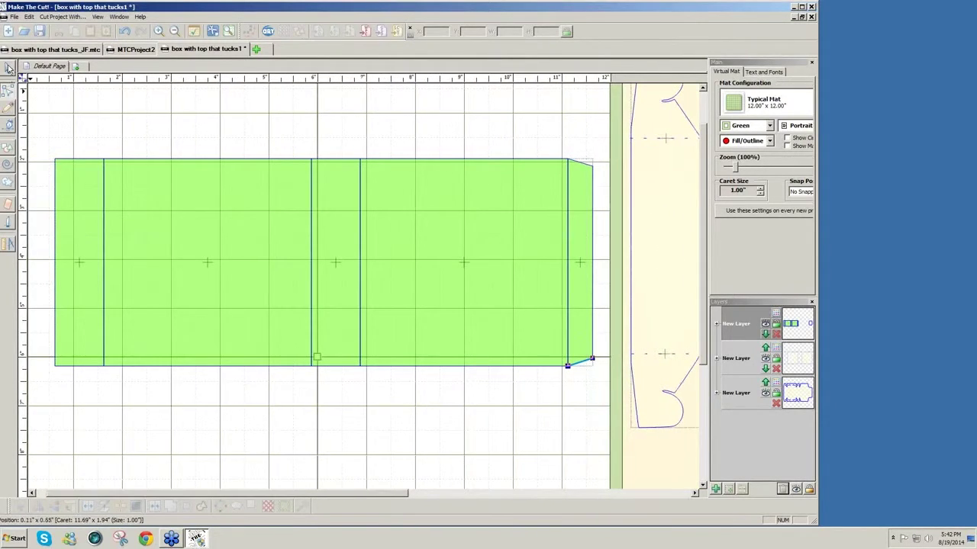
pyautogui.click(196, 243)
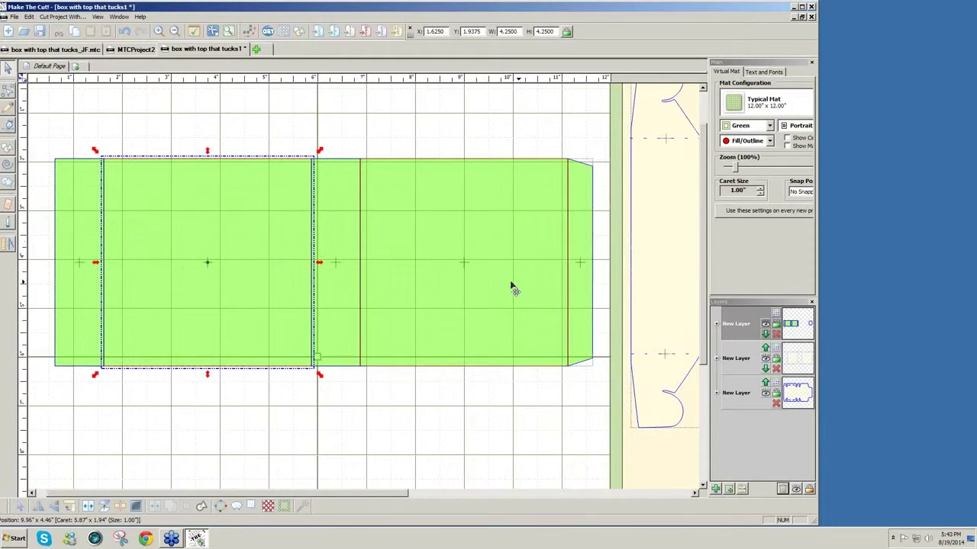
pyautogui.click(414, 269)
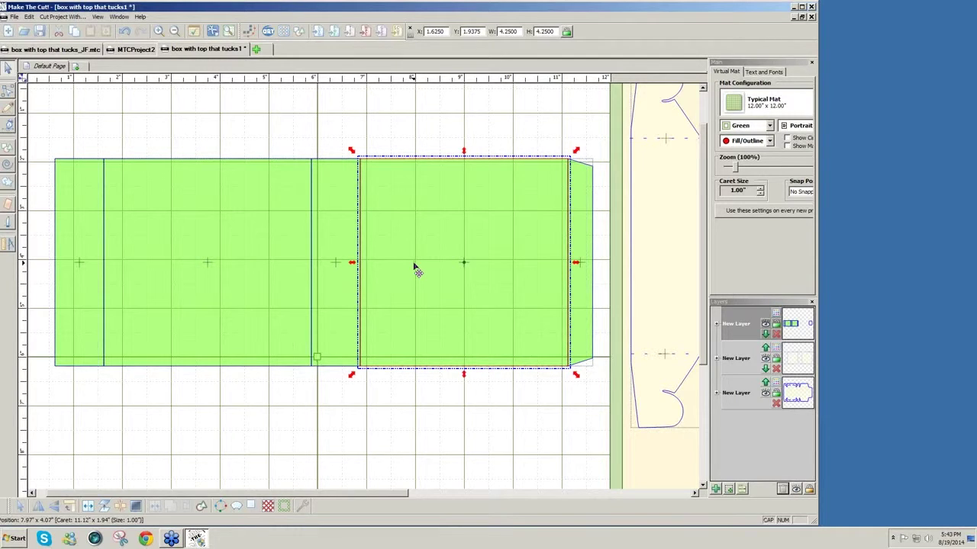
pyautogui.keyDown('shift'); pyautogui.click(198, 264); pyautogui.keyUp('shift')
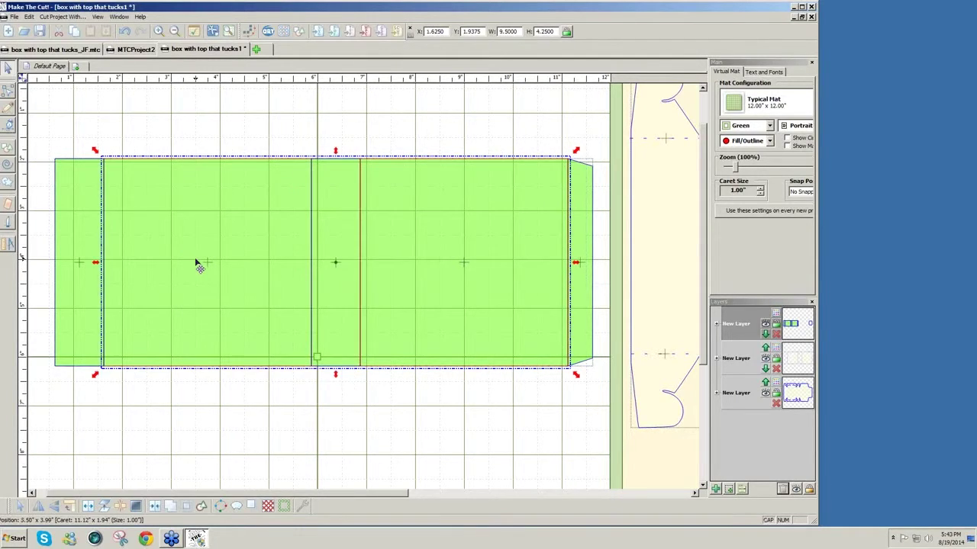
pyautogui.click(728, 489)
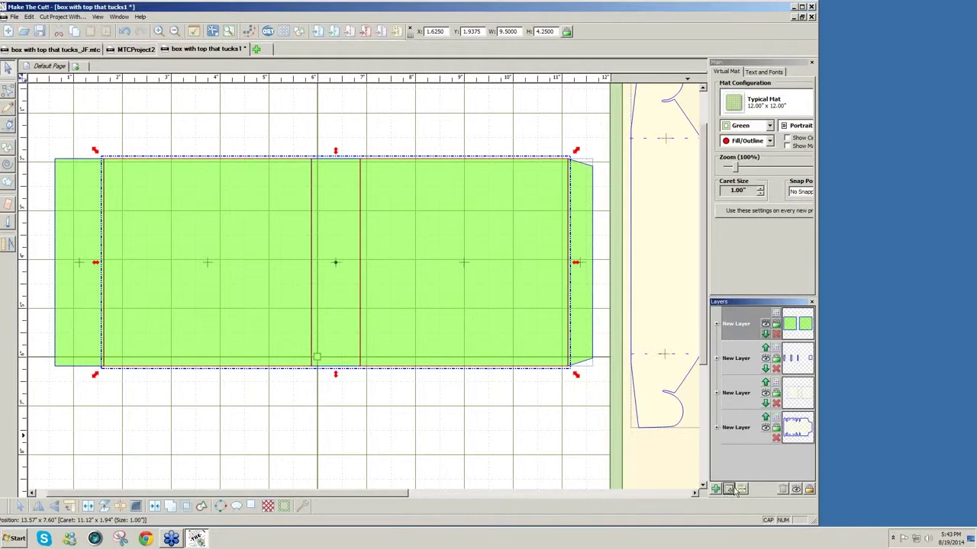
# - Apply a newly created dashed line style with 0.06-inch dashes to the squares' layer
pyautogui.click(775, 315)
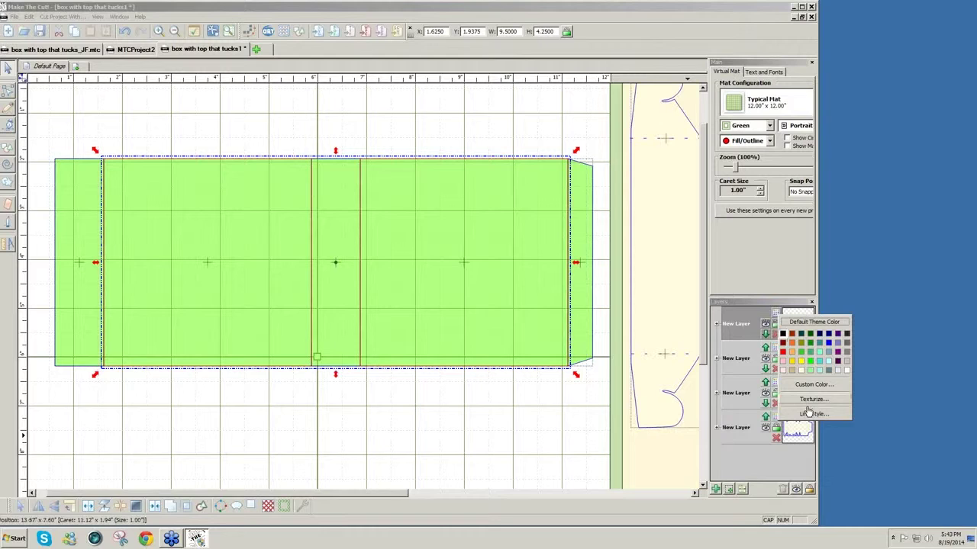
pyautogui.click(810, 412)
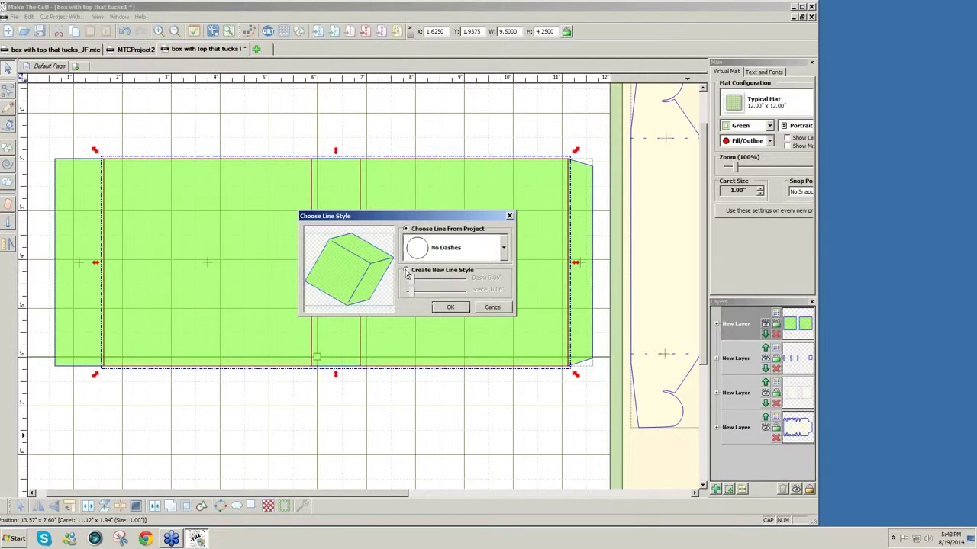
pyautogui.click(407, 270)
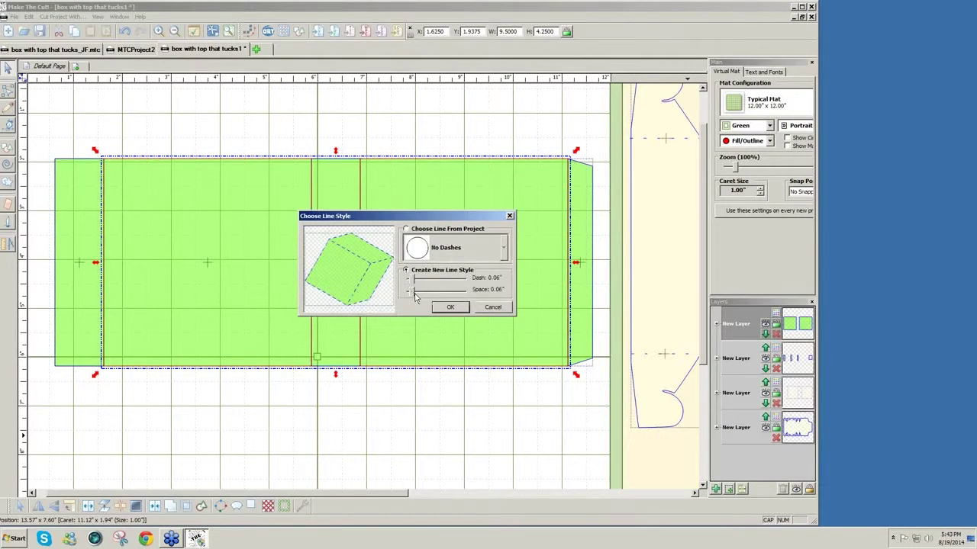
pyautogui.moveTo(411, 292); pyautogui.dragTo(417, 292)
pyautogui.click(447, 308)
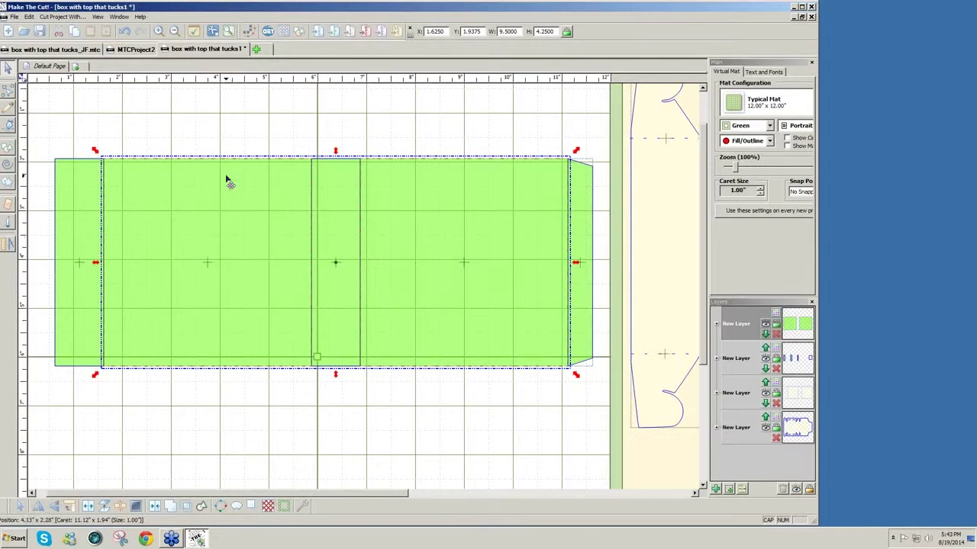
# - Hide the squares' layer and delete the end strip's long edge that adjoins the first square
pyautogui.click(765, 324)
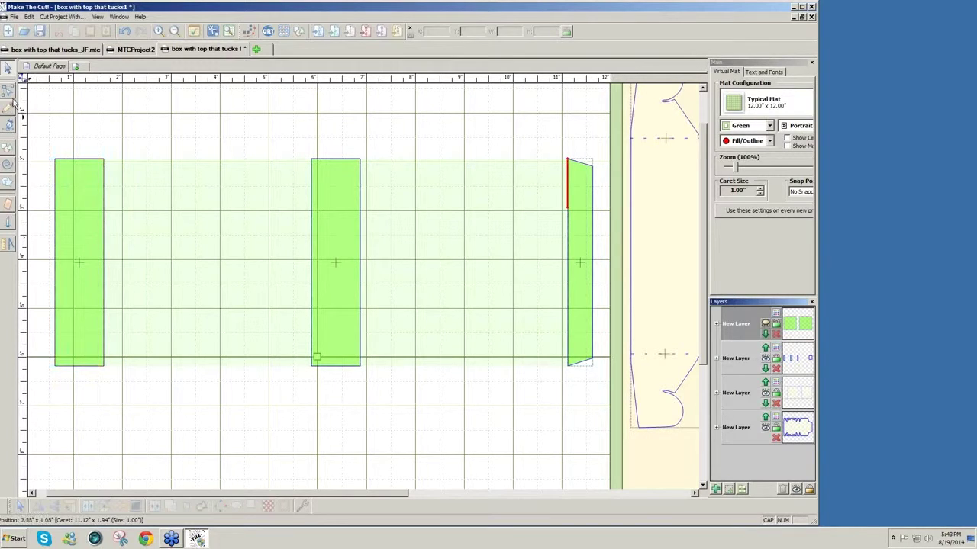
pyautogui.click(104, 240)
pyautogui.click(104, 238)
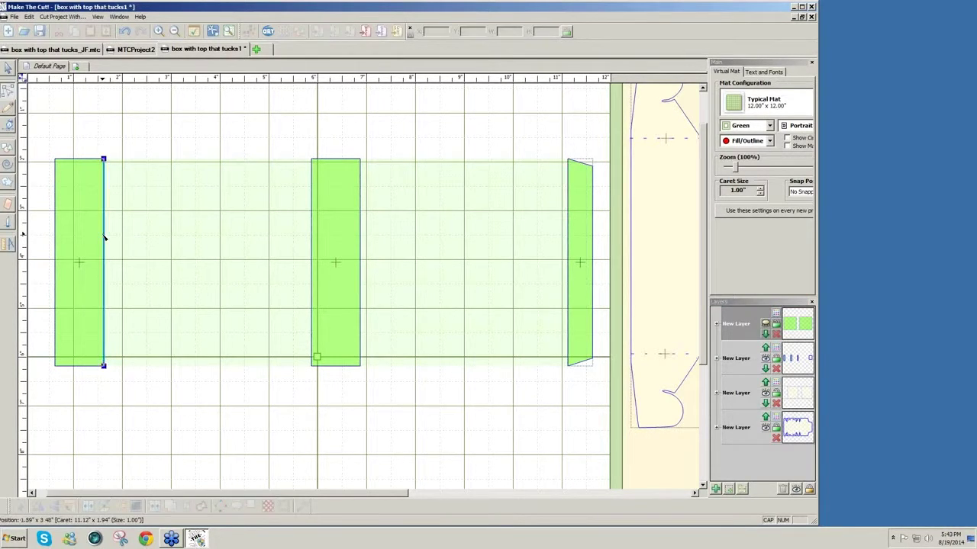
pyautogui.press('Delete')
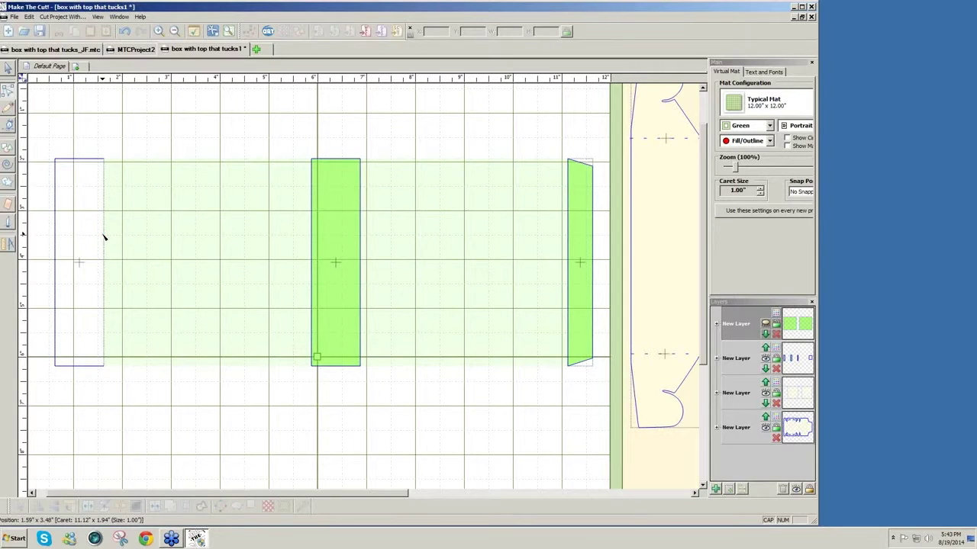
# - Delete both long edges of the middle strip where it adjoins the two squares
pyautogui.click(313, 302)
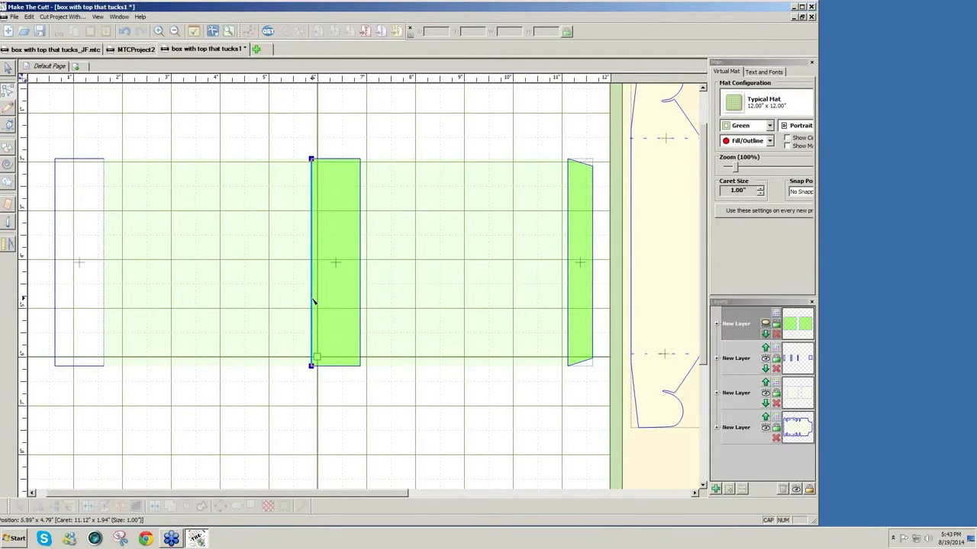
pyautogui.press('Delete')
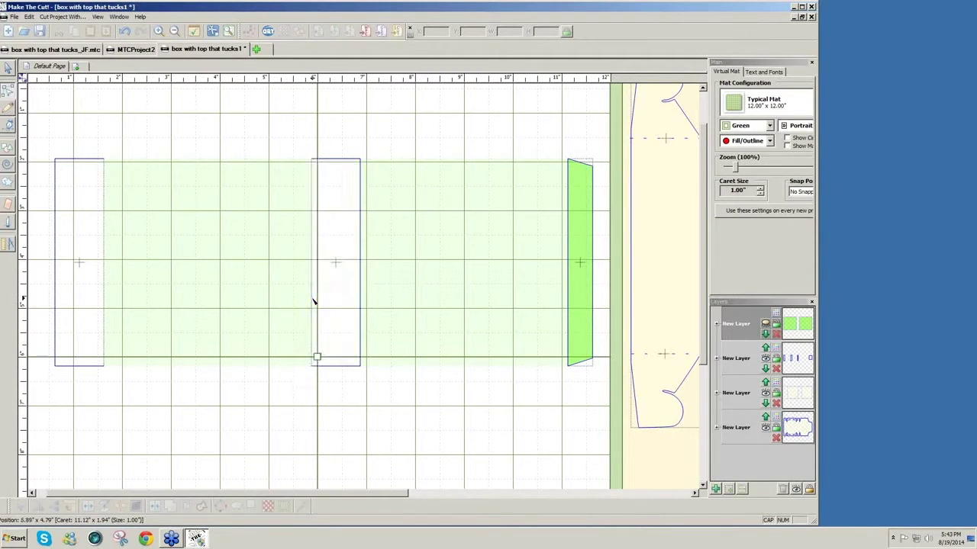
pyautogui.click(361, 303)
pyautogui.press('Delete')
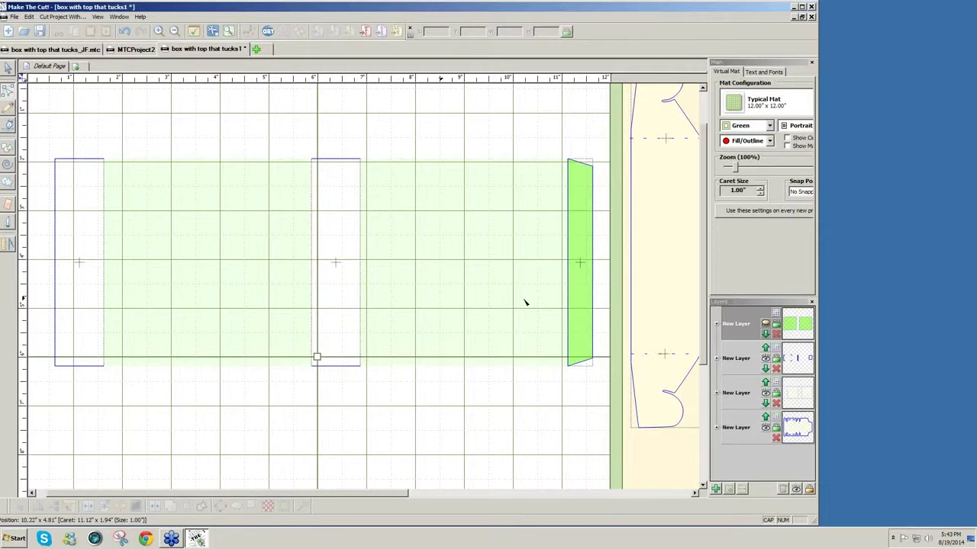
# - Delete the glue tab's inner edge beside the second square and show the squares' layer again
pyautogui.click(568, 303)
pyautogui.press('Delete')
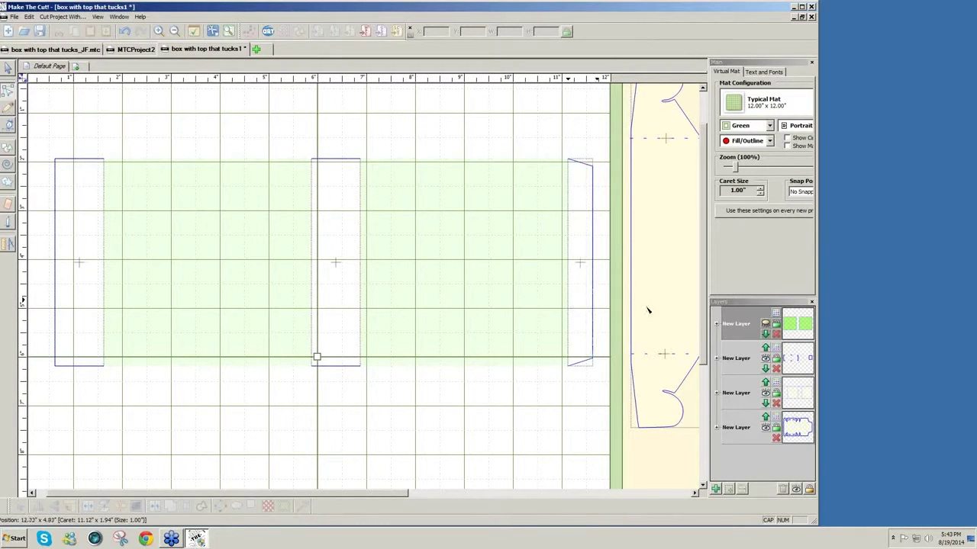
pyautogui.click(765, 326)
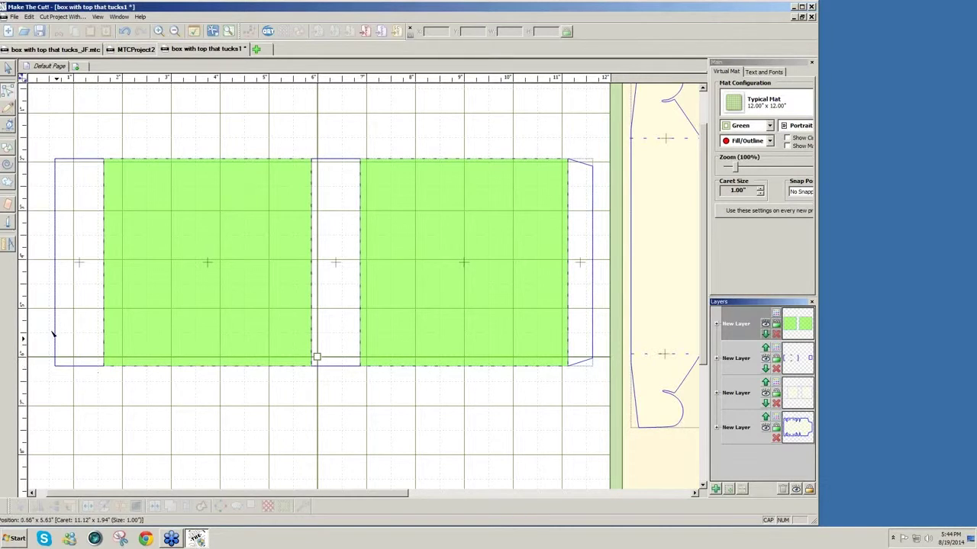
# - Break the upper and lower outer corner nodes of the 1-inch end strip
pyautogui.click(58, 160)
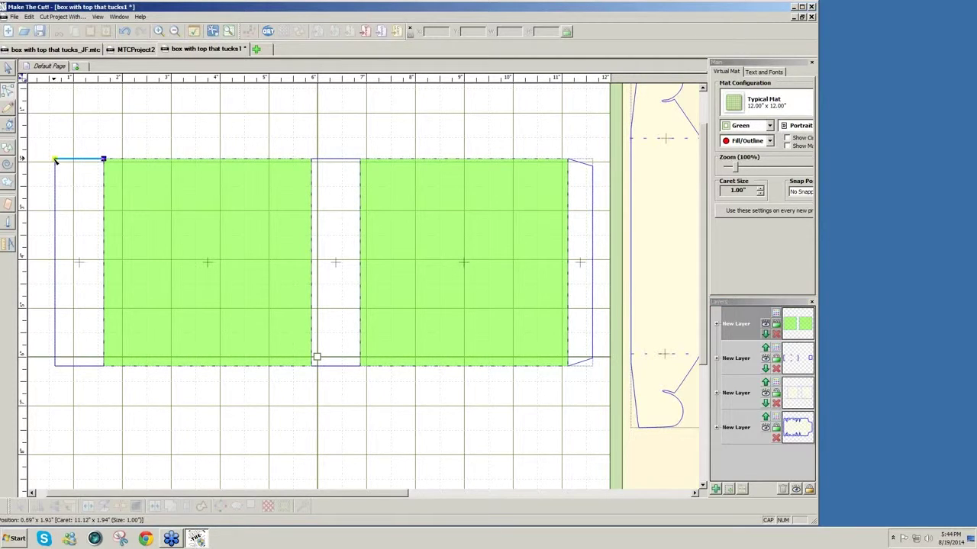
pyautogui.rightClick(55, 160)
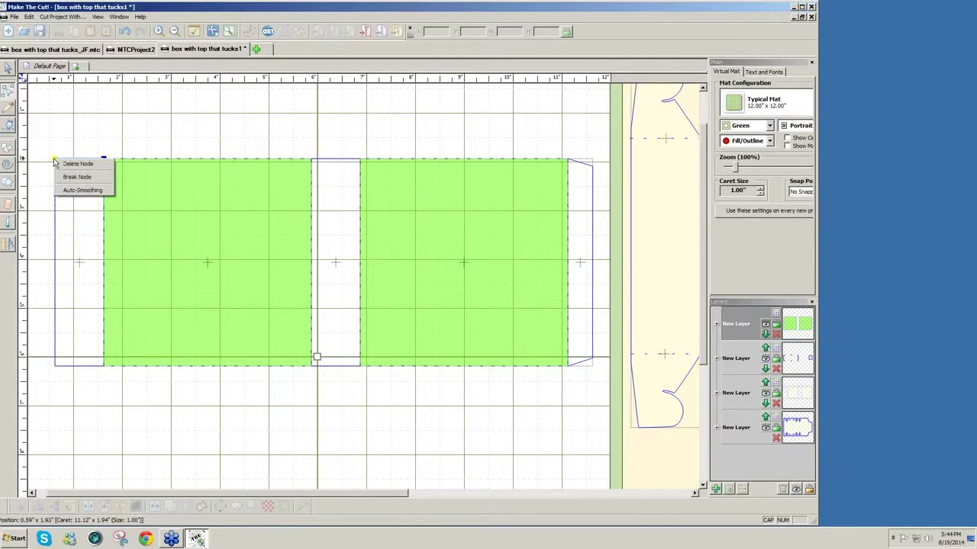
pyautogui.click(66, 177)
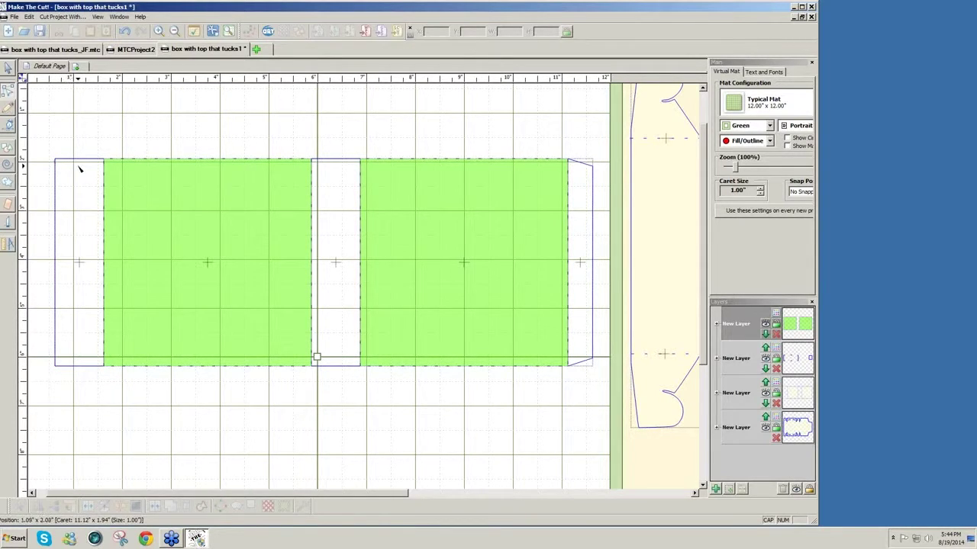
pyautogui.click(64, 367)
pyautogui.rightClick(55, 367)
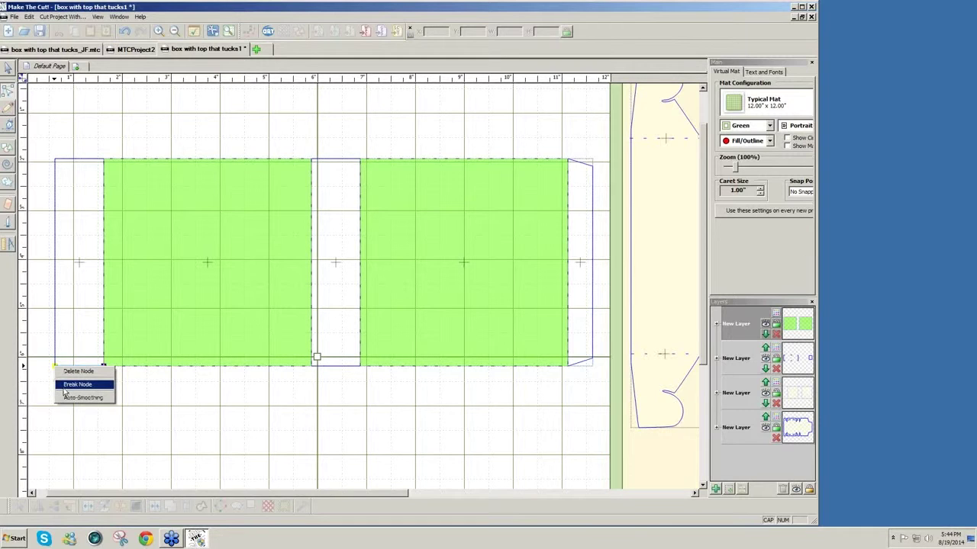
pyautogui.click(65, 387)
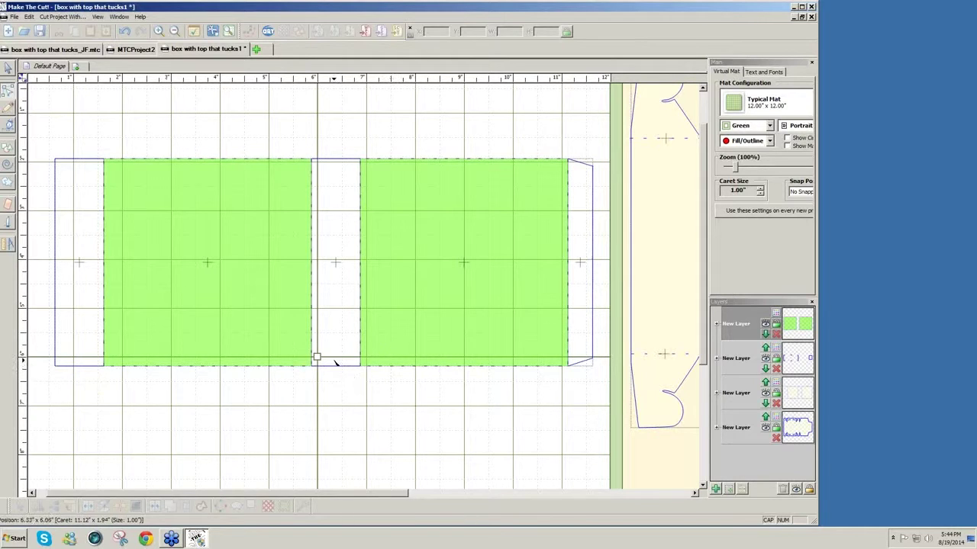
# - Break the 1-inch end strip apart into separate line segments
pyautogui.click(7, 67)
pyautogui.moveTo(42, 111); pyautogui.dragTo(139, 375)
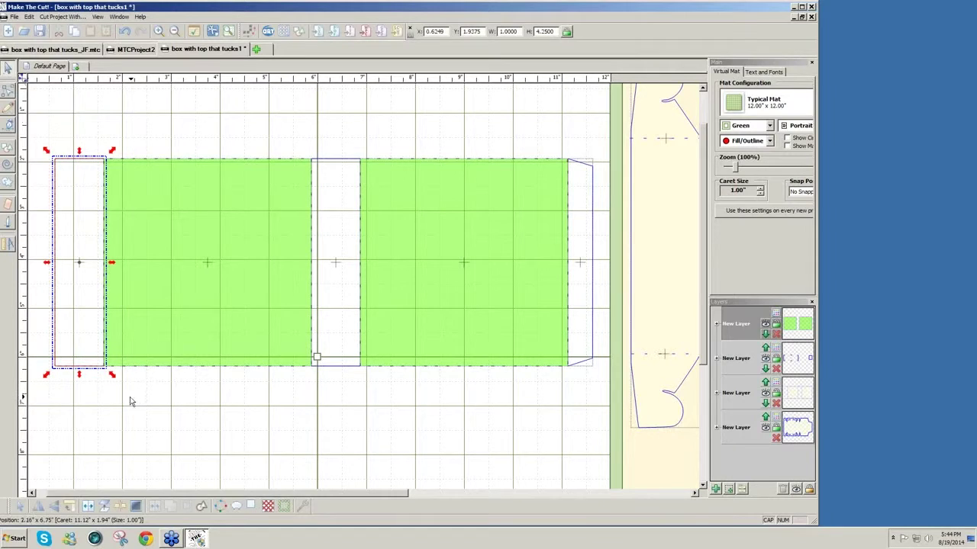
pyautogui.click(118, 508)
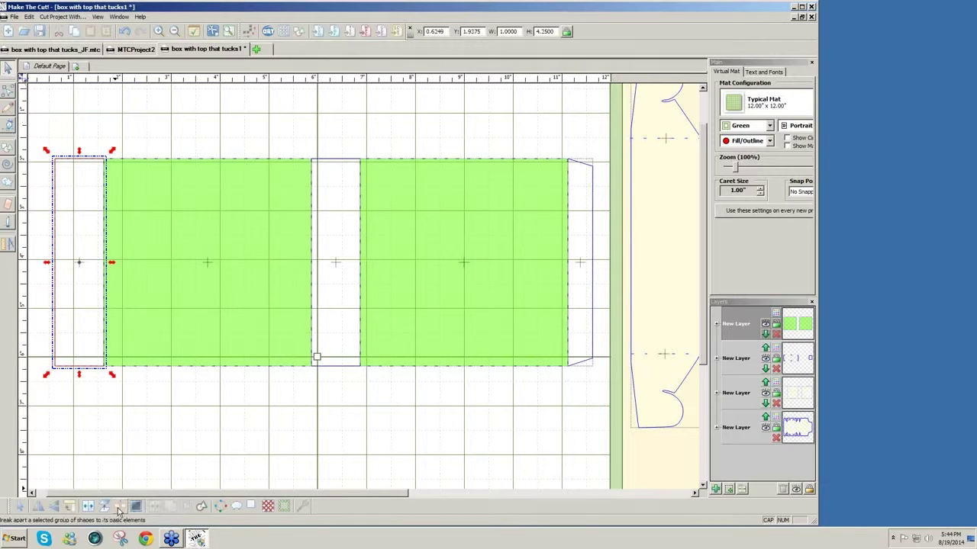
pyautogui.click(108, 434)
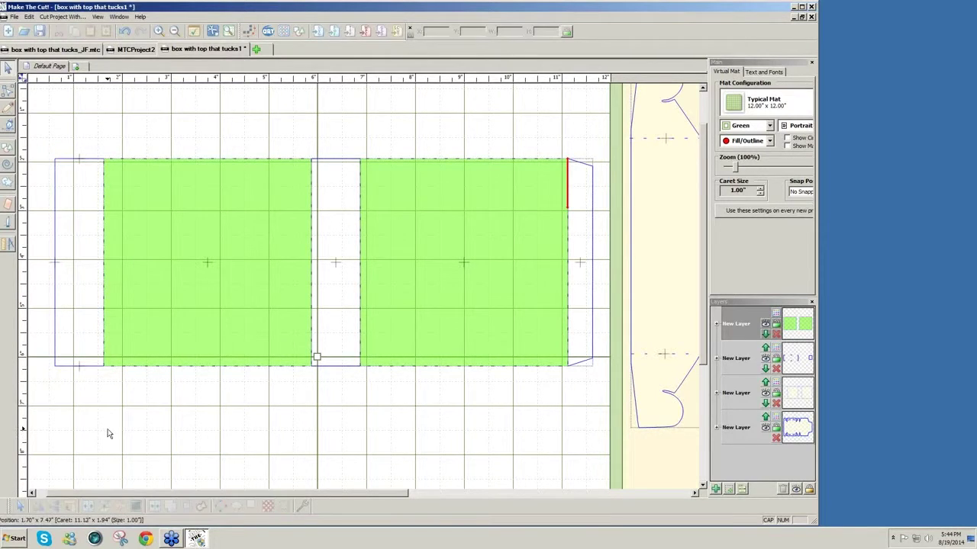
# - Move the short upper and lower edges of the 1-inch end strip and the middle strip onto a new layer
pyautogui.click(95, 163)
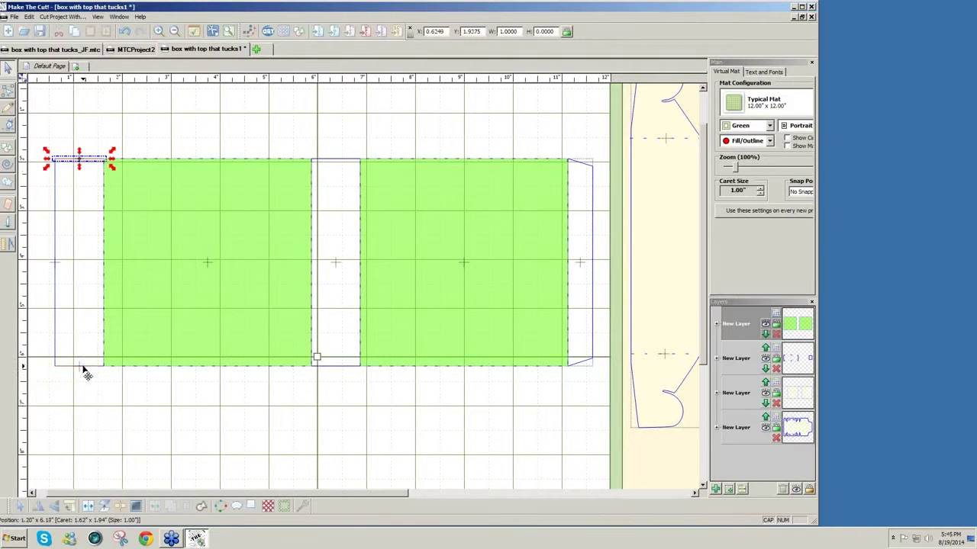
pyautogui.click(84, 370)
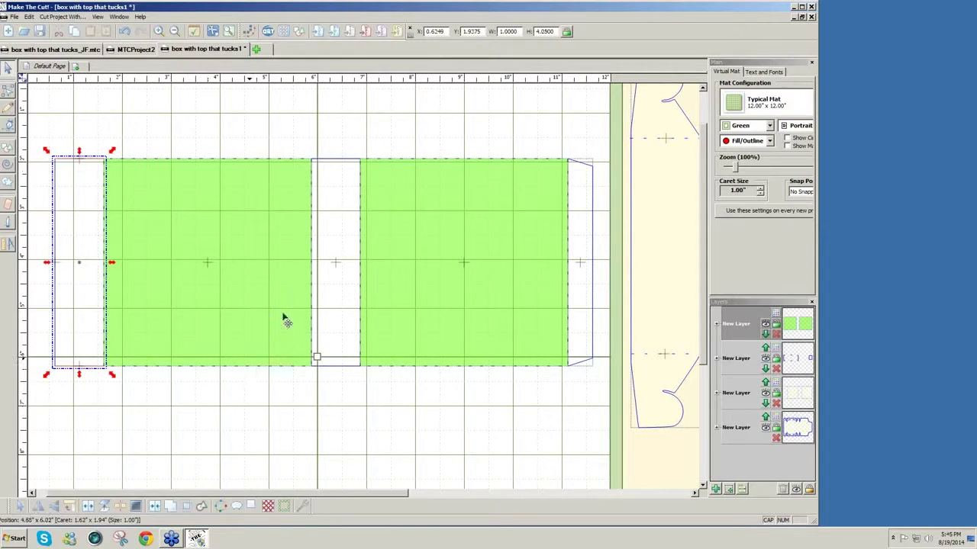
pyautogui.click(324, 164)
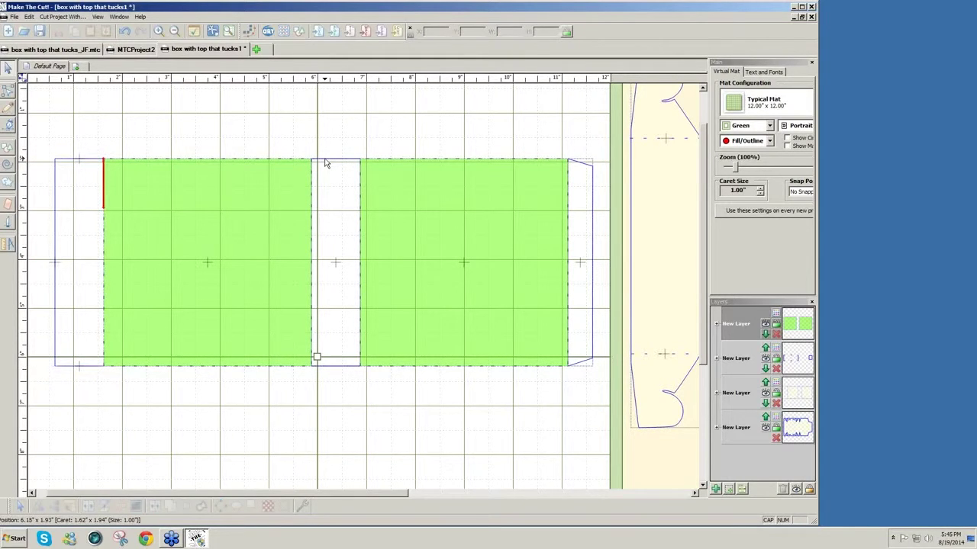
pyautogui.click(330, 161)
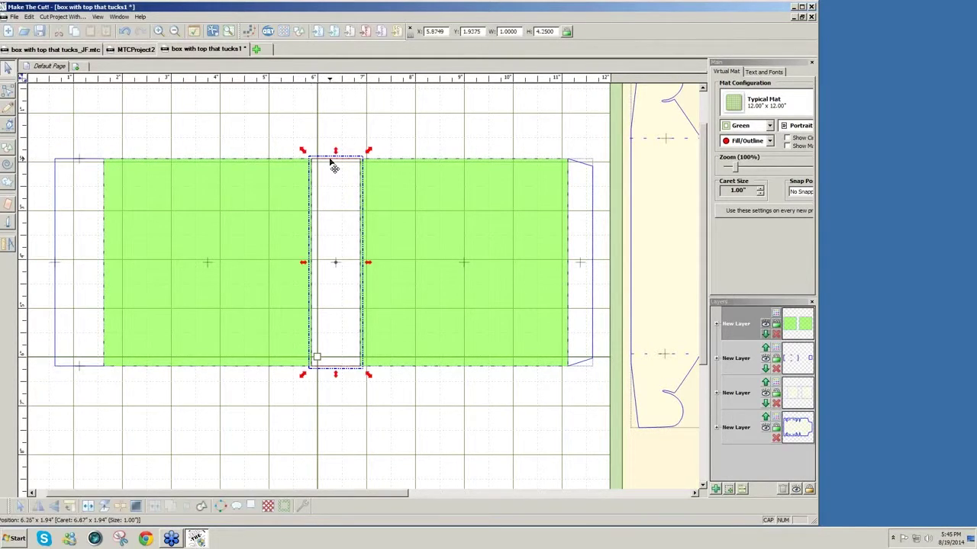
pyautogui.keyDown('shift'); pyautogui.click(89, 163); pyautogui.keyUp('shift')
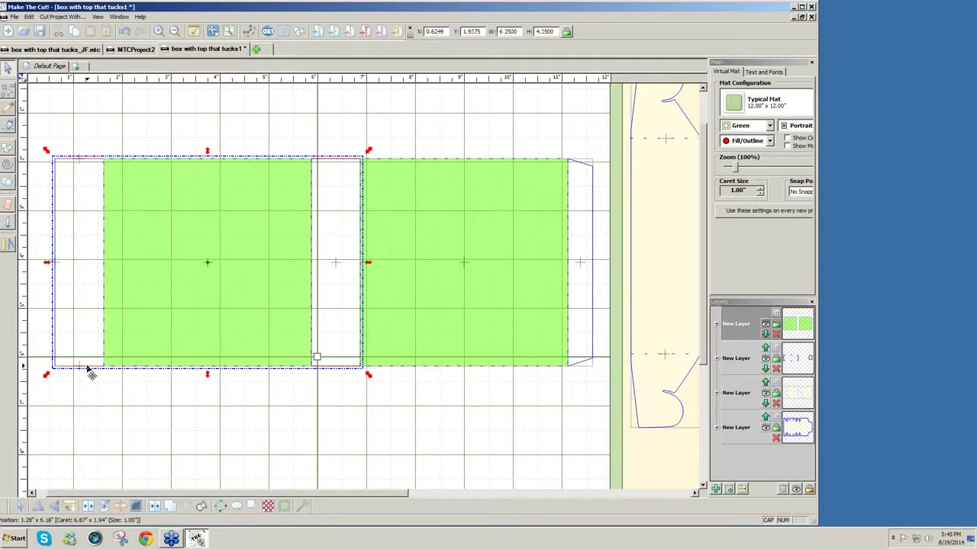
pyautogui.click(731, 490)
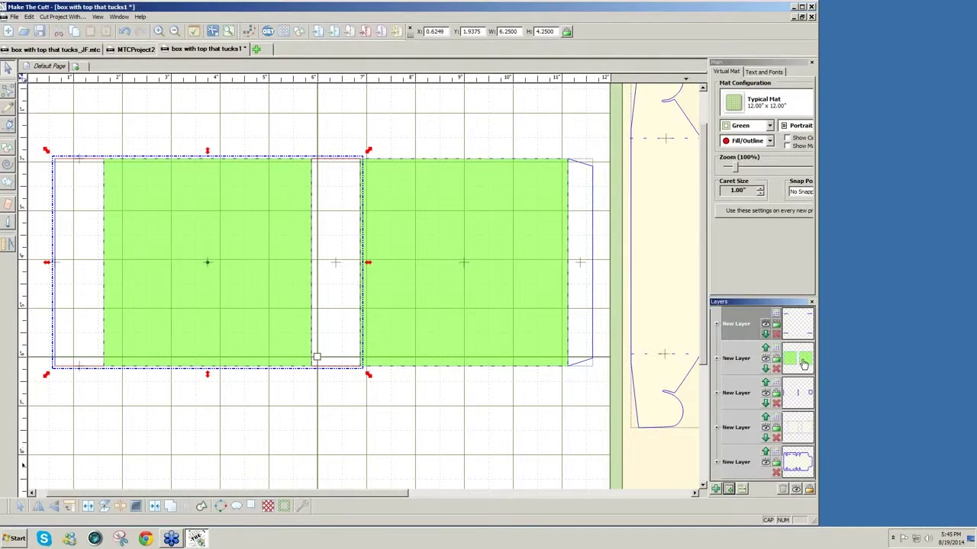
# - Combine the squares and the short strip edges on one new layer and remove the layers left empty
pyautogui.click(804, 365)
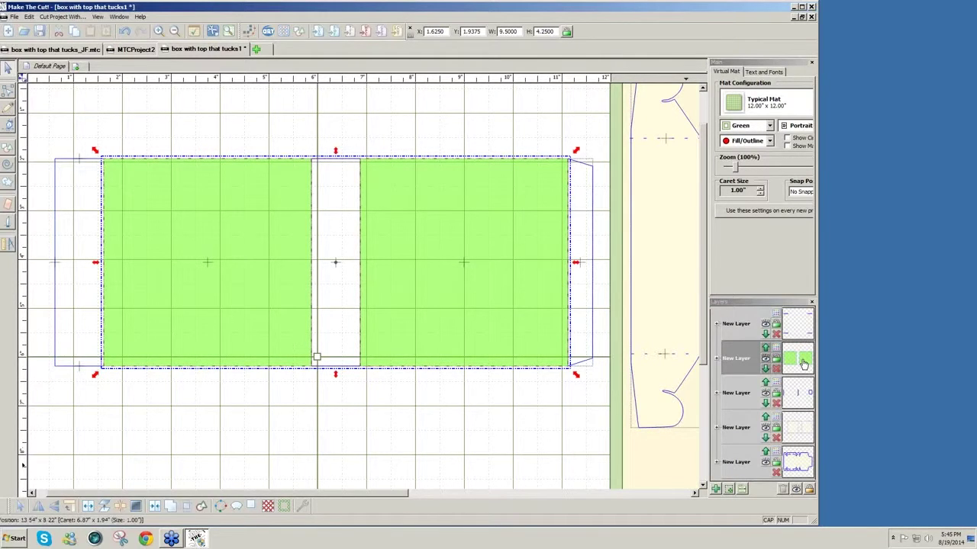
pyautogui.click(798, 328)
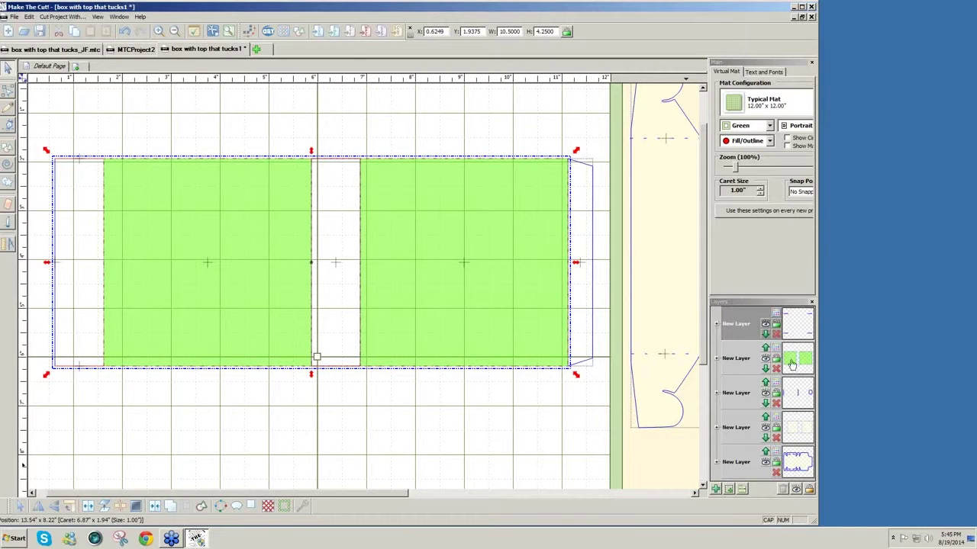
pyautogui.click(729, 490)
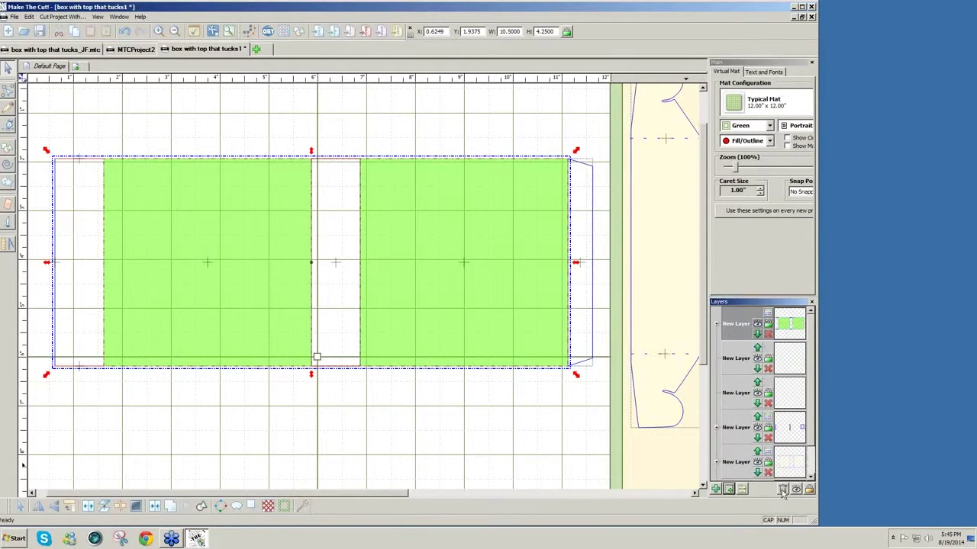
pyautogui.click(782, 489)
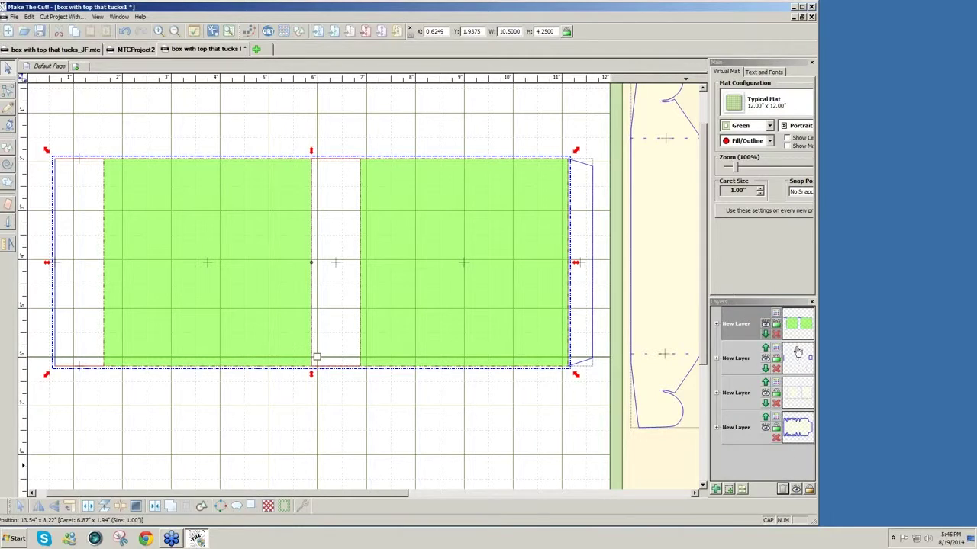
# - Give the combined fold-line layer a new dashed line style with 0.06" dashes and 0.15" spaces
pyautogui.click(776, 314)
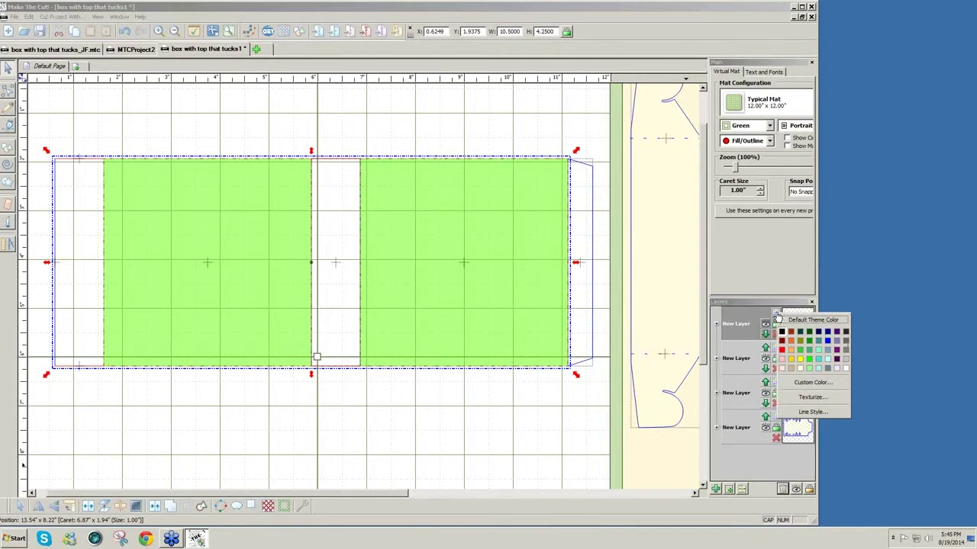
pyautogui.click(811, 412)
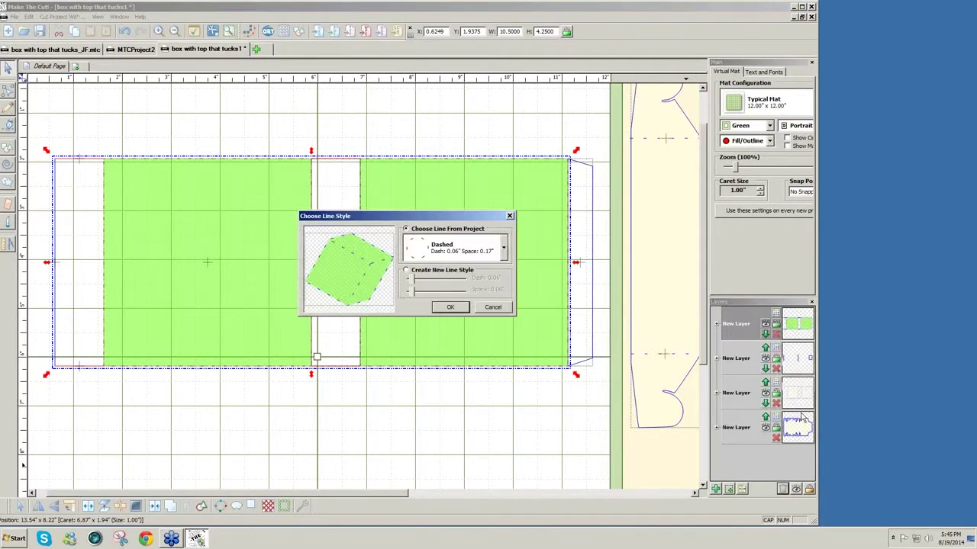
pyautogui.click(407, 270)
pyautogui.moveTo(411, 298); pyautogui.dragTo(418, 298)
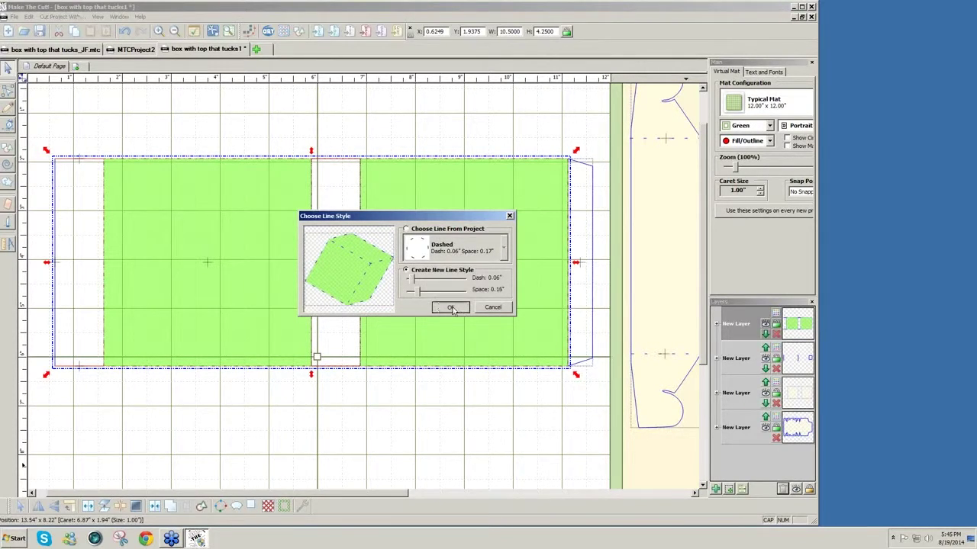
pyautogui.click(450, 307)
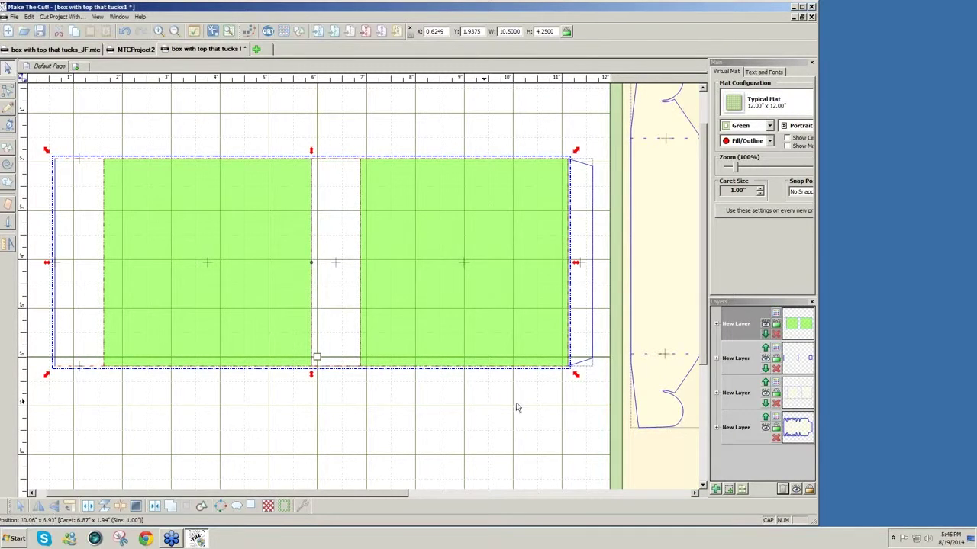
pyautogui.click(446, 409)
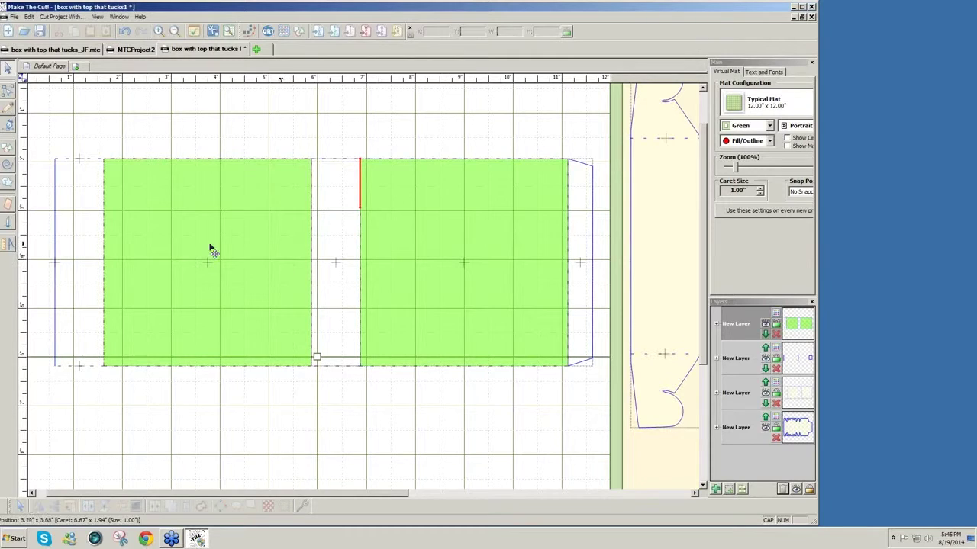
# - Hide the dashed fold-line layer and move the whole finished box template slightly farther from the mat
pyautogui.click(766, 325)
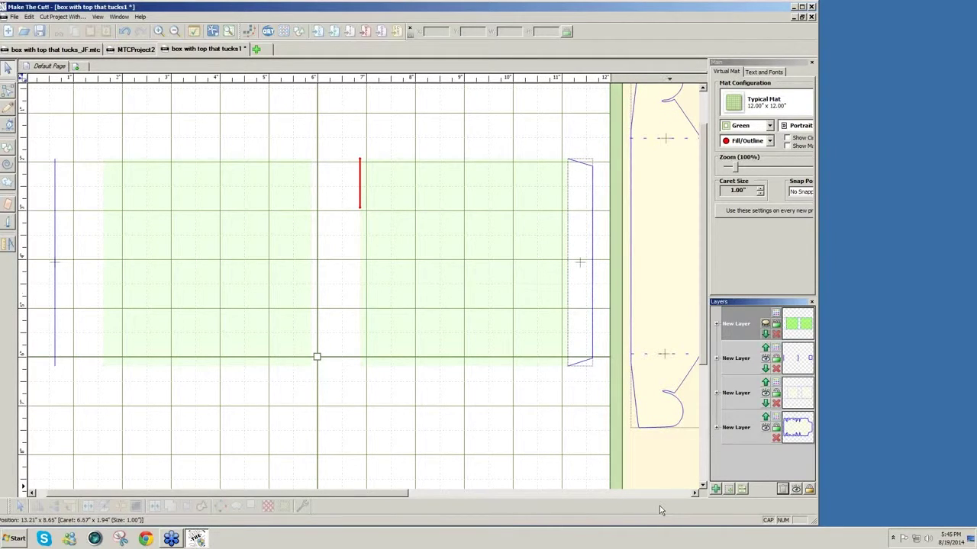
pyautogui.moveTo(399, 495); pyautogui.dragTo(431, 496)
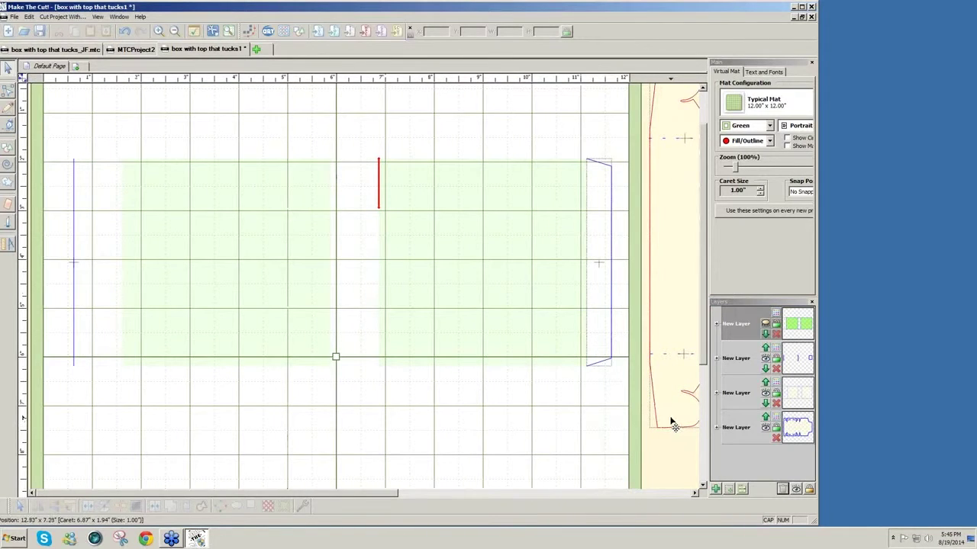
pyautogui.moveTo(734, 167); pyautogui.dragTo(729, 174)
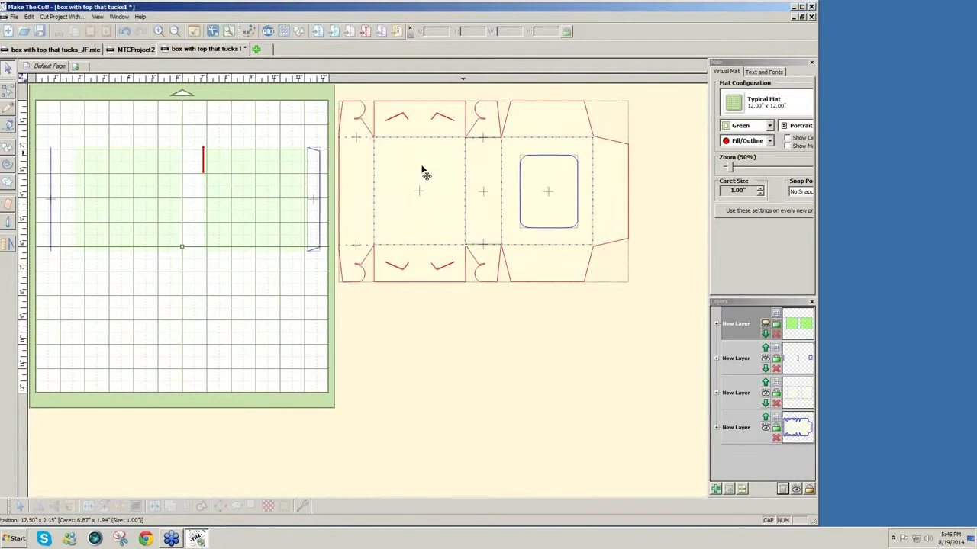
pyautogui.click(573, 219)
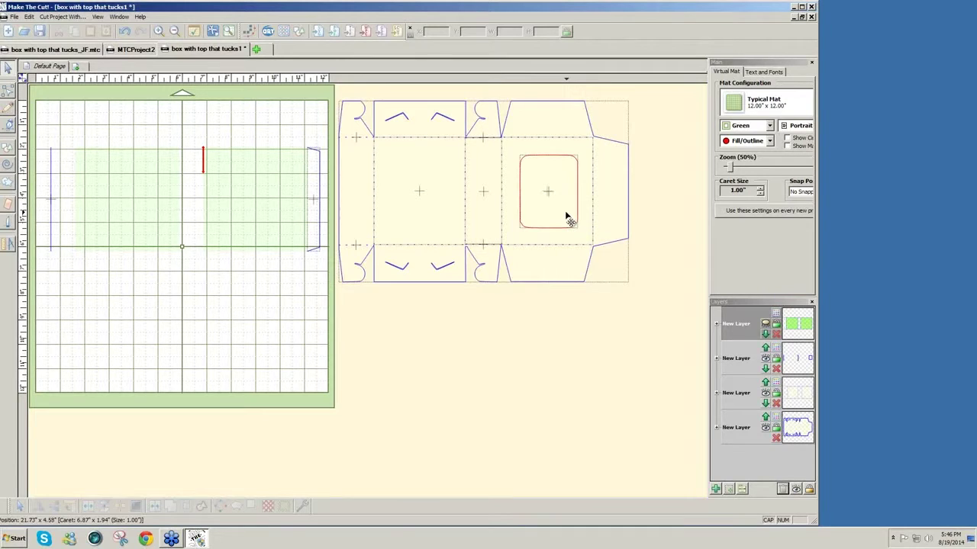
pyautogui.moveTo(653, 321); pyautogui.dragTo(326, 78)
pyautogui.moveTo(500, 219)
pyautogui.mouseDown()
pyautogui.moveTo(211, 224)
pyautogui.moveTo(515, 223)
pyautogui.mouseUp()
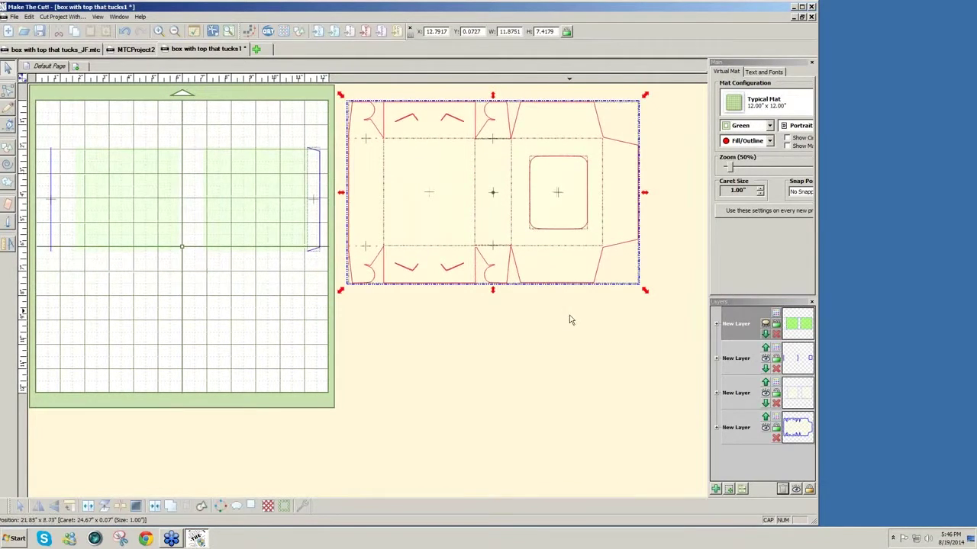
# - Move the finished template's rounded window cutout onto a new layer and hide that layer
pyautogui.click(573, 309)
pyautogui.click(564, 230)
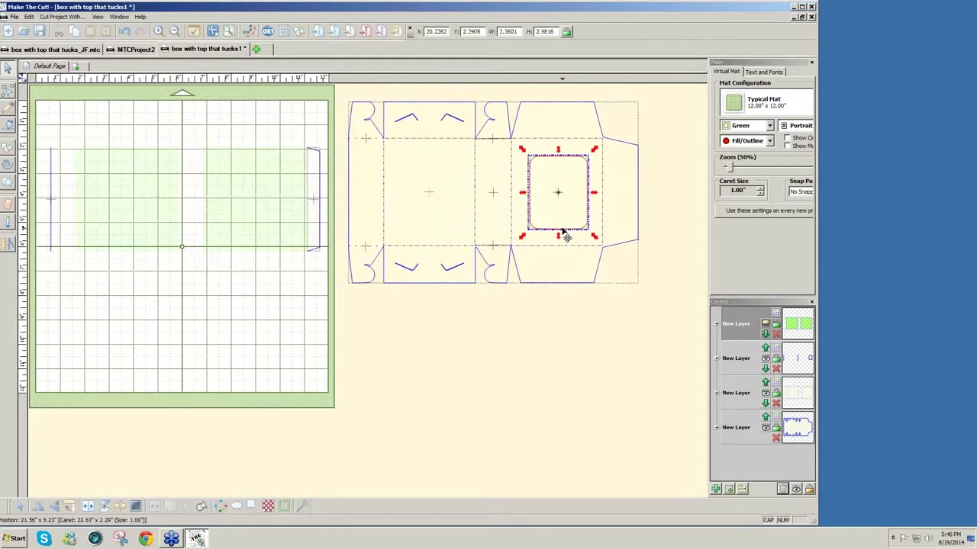
pyautogui.click(728, 489)
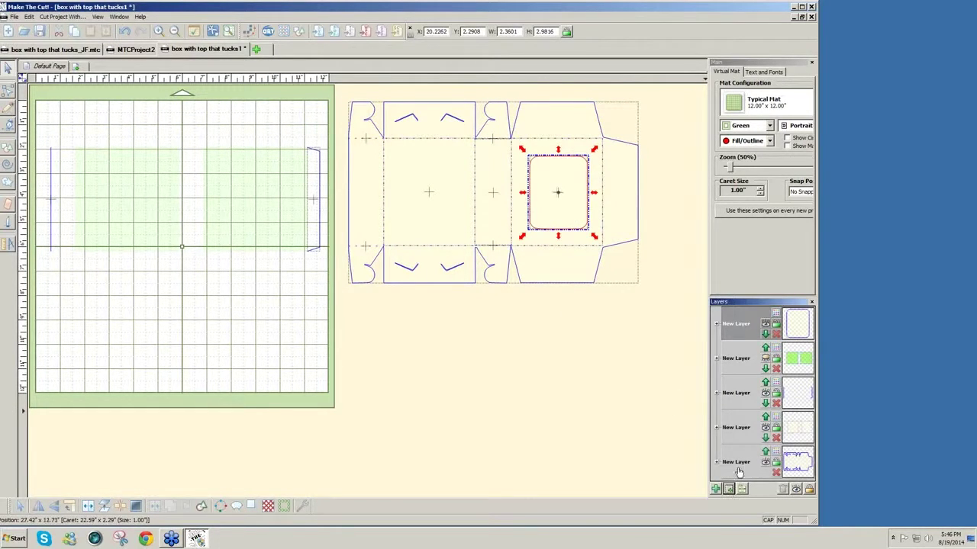
pyautogui.click(765, 324)
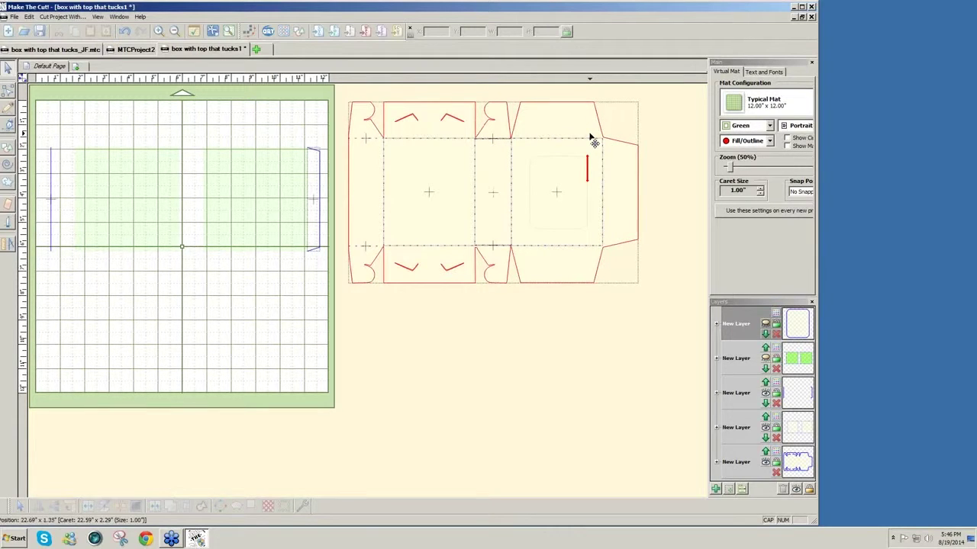
# - Hide the finished template's fold-line layer and break the upper node on the outer edge of its narrow end panel
pyautogui.click(728, 170)
pyautogui.scroll(6, 729, 169)
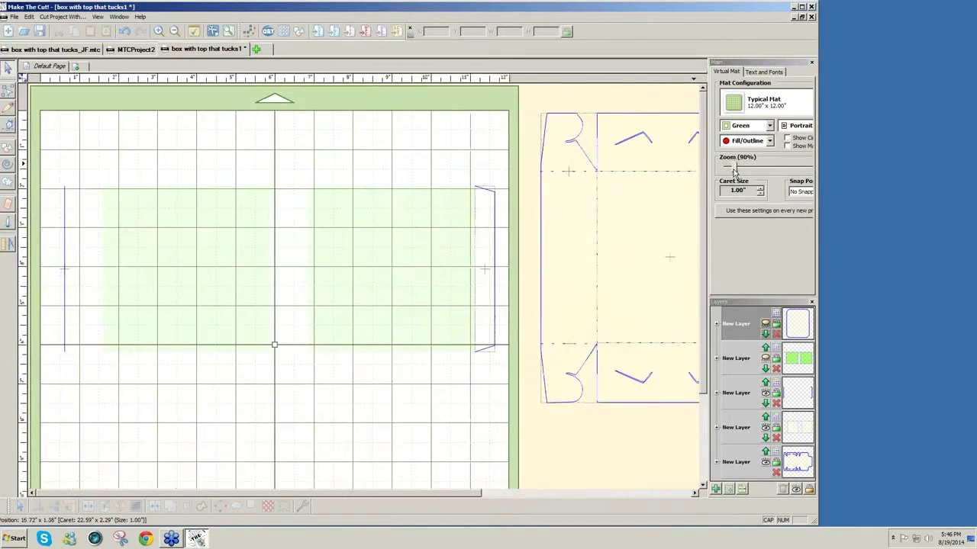
pyautogui.moveTo(306, 492); pyautogui.dragTo(584, 514)
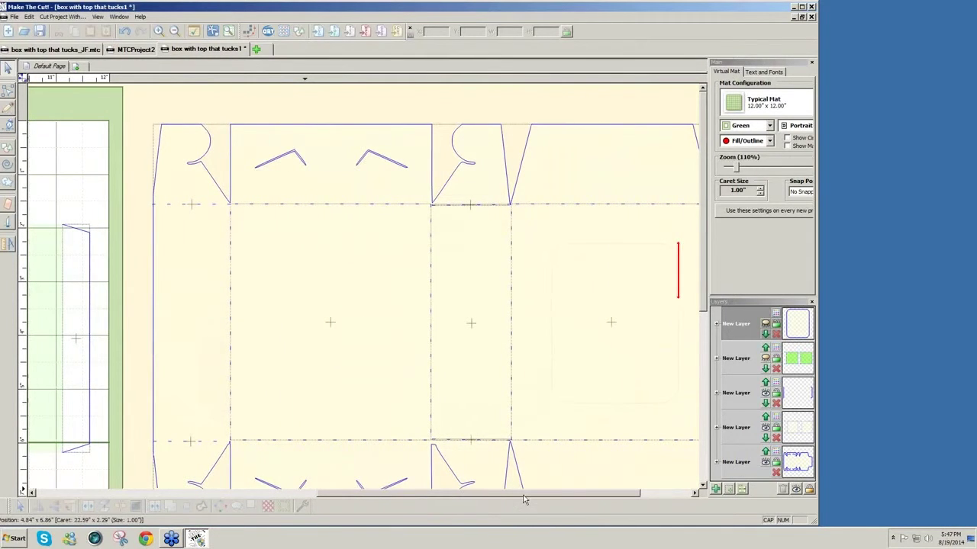
pyautogui.click(7, 90)
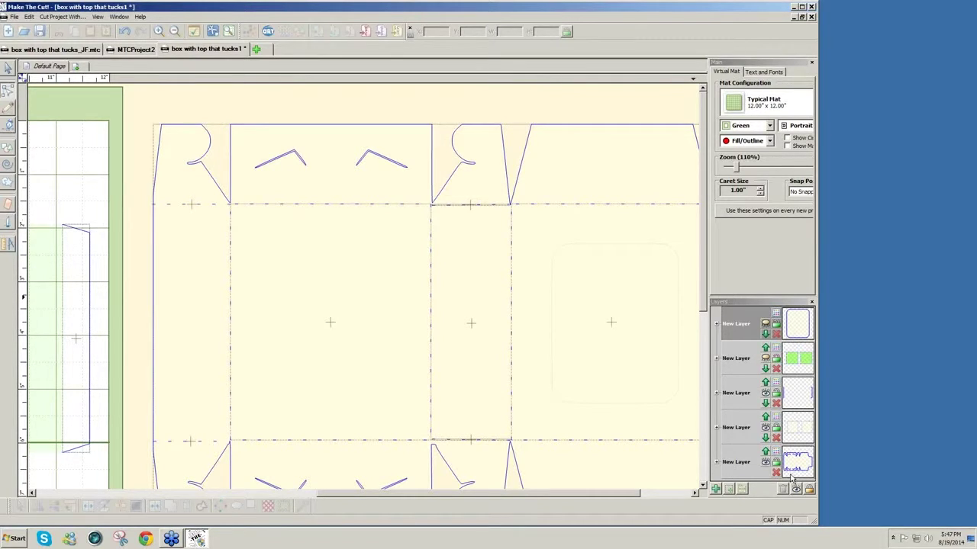
pyautogui.click(765, 434)
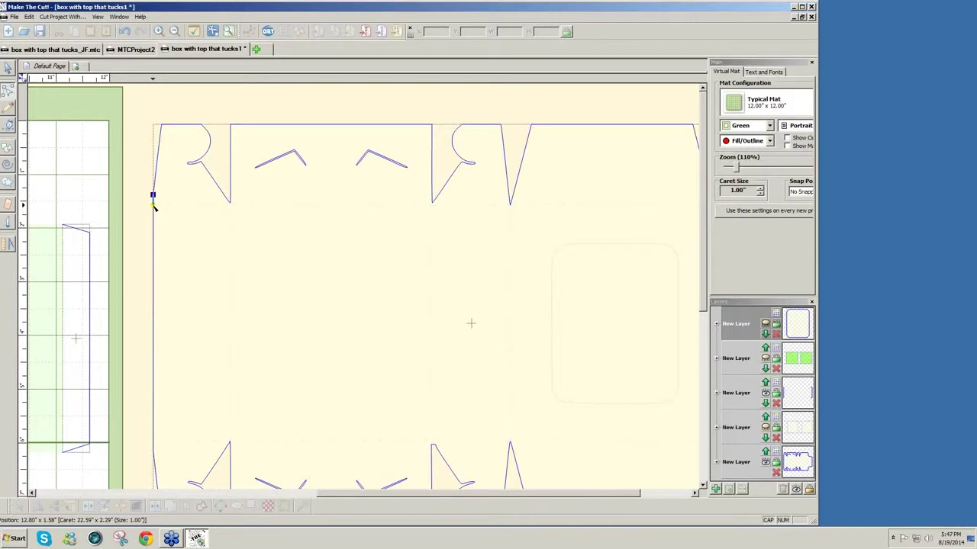
pyautogui.rightClick(154, 203)
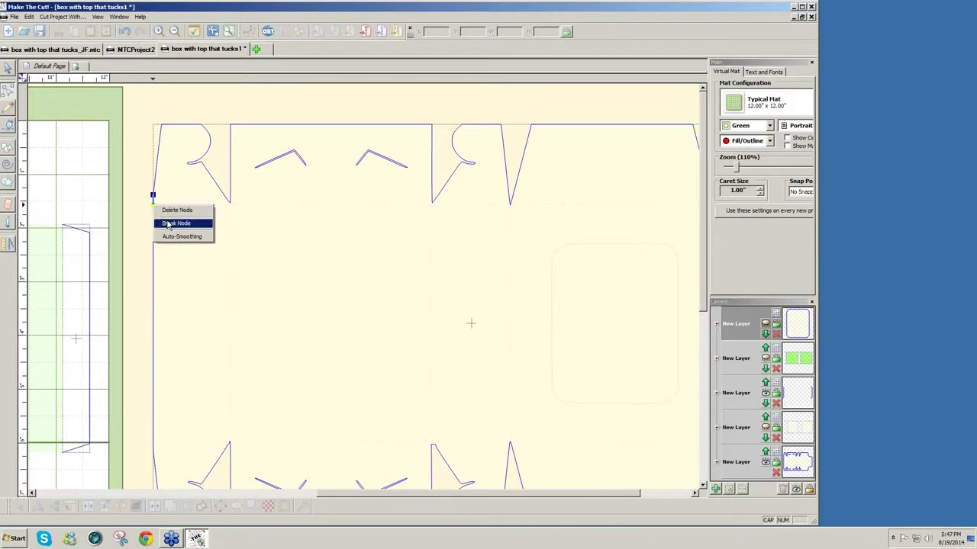
pyautogui.click(168, 224)
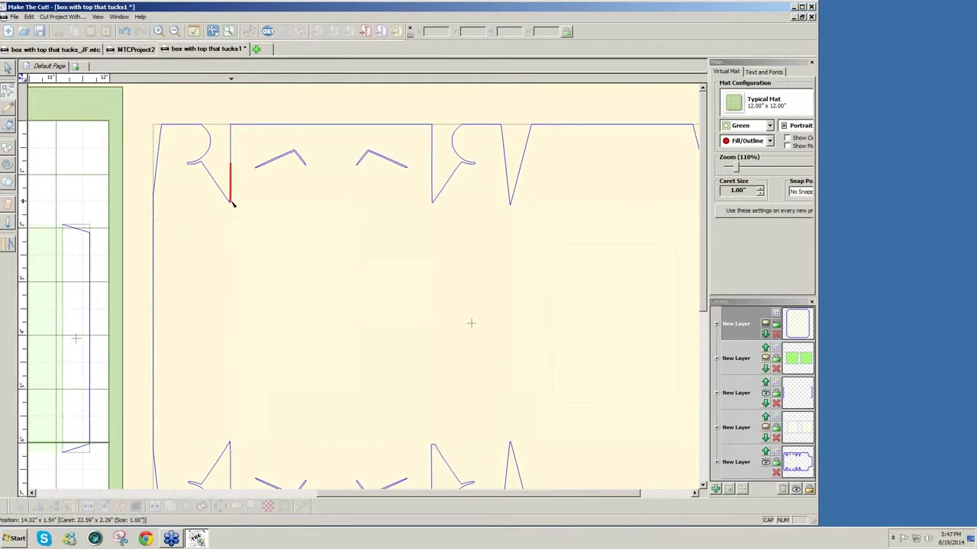
# - Break the outline nodes at both base corners of the upper flap with the V-shaped slits
pyautogui.click(232, 203)
pyautogui.rightClick(230, 203)
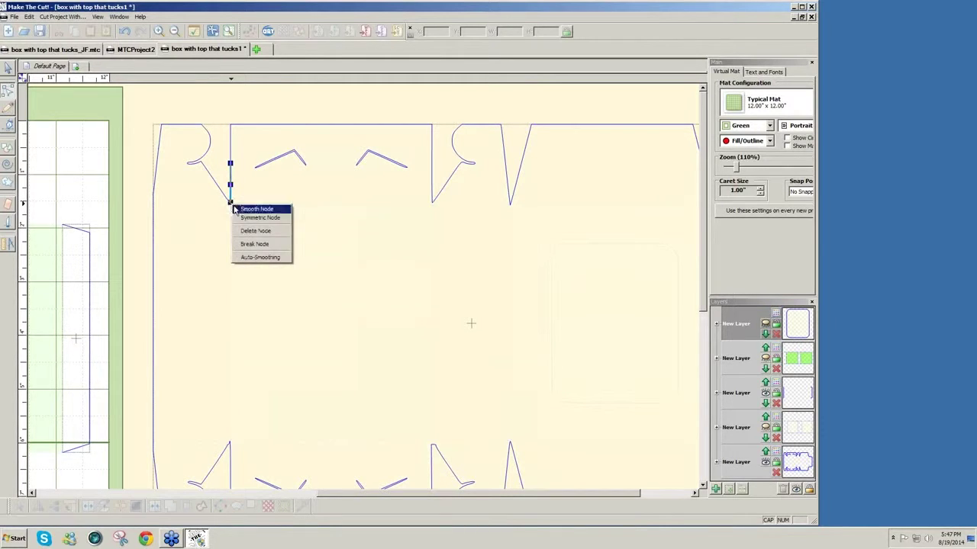
pyautogui.click(248, 244)
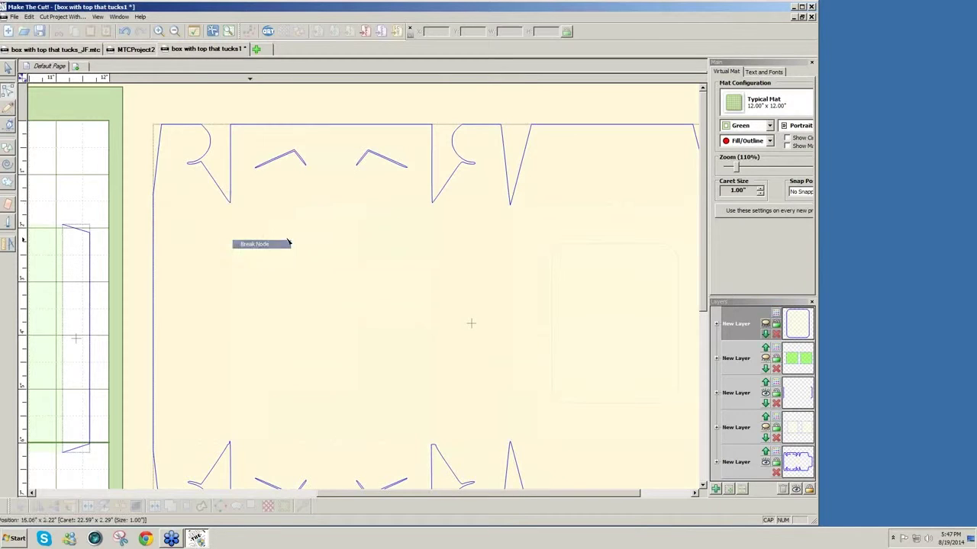
pyautogui.click(432, 201)
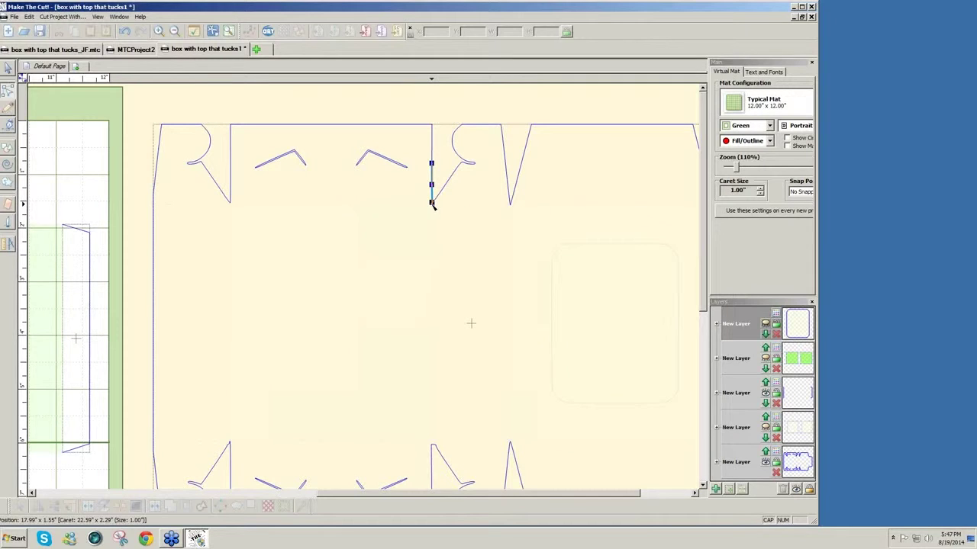
pyautogui.rightClick(432, 202)
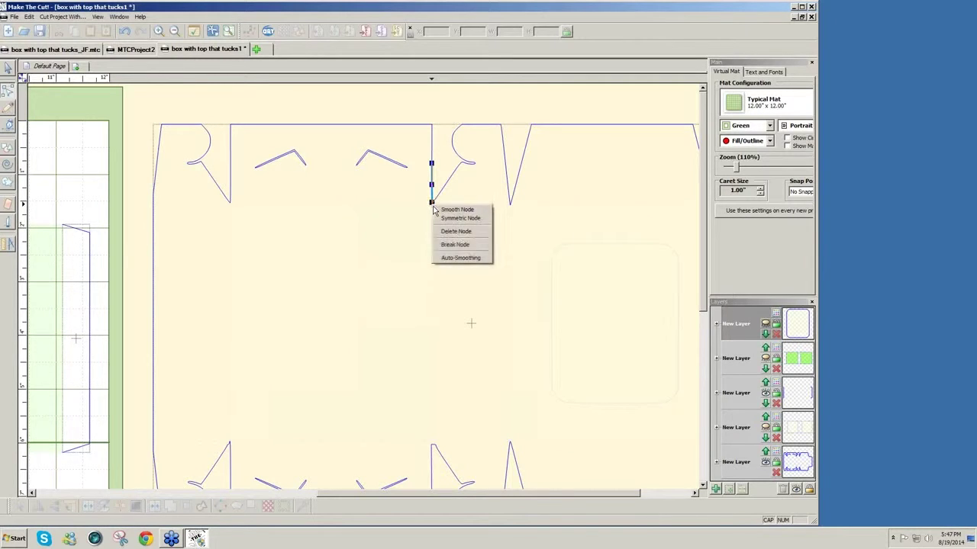
pyautogui.click(457, 245)
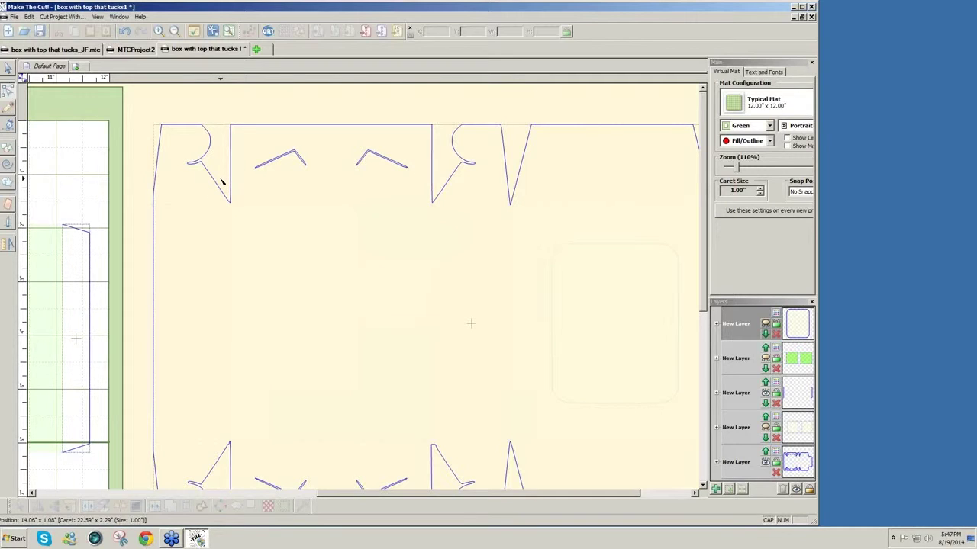
# - Break the outline nodes at both base corners of the upper tapered flap, including the one beside the glue tab
pyautogui.click(511, 204)
pyautogui.rightClick(511, 206)
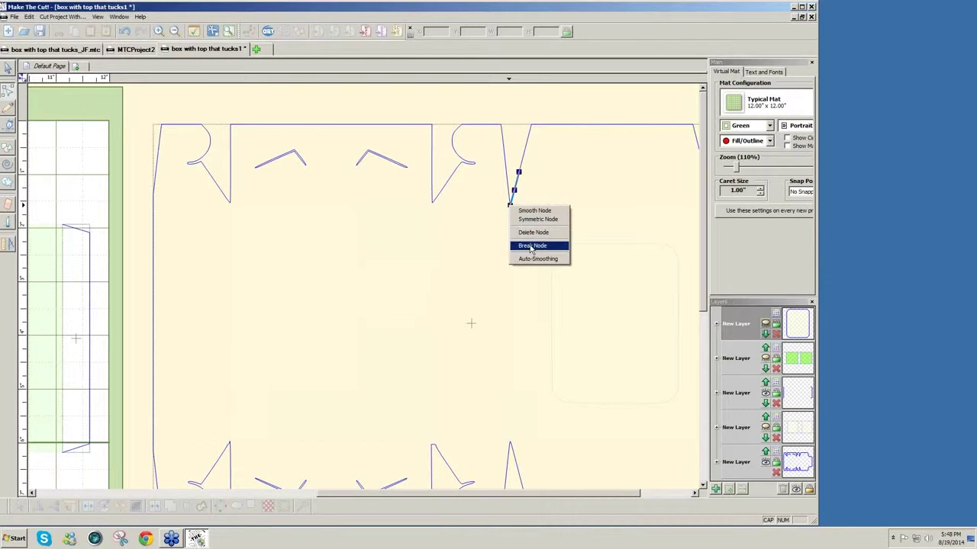
pyautogui.click(531, 245)
pyautogui.moveTo(555, 494); pyautogui.dragTo(615, 501)
pyautogui.click(610, 205)
pyautogui.rightClick(610, 203)
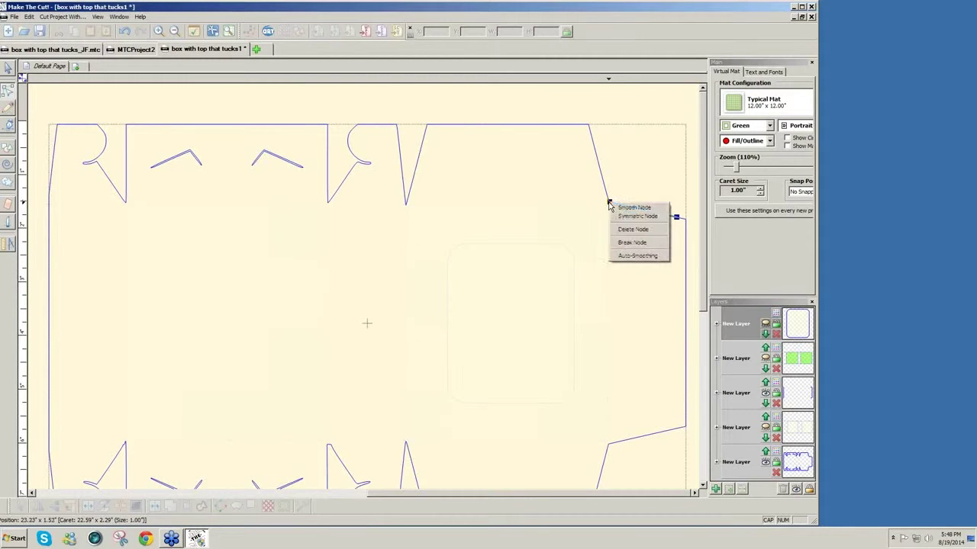
pyautogui.click(621, 242)
# - Break the outline nodes at both base corners of the lower tapered flap, including the one beside the glue tab
pyautogui.scroll(-3, 702, 238)
pyautogui.click(608, 339)
pyautogui.rightClick(608, 339)
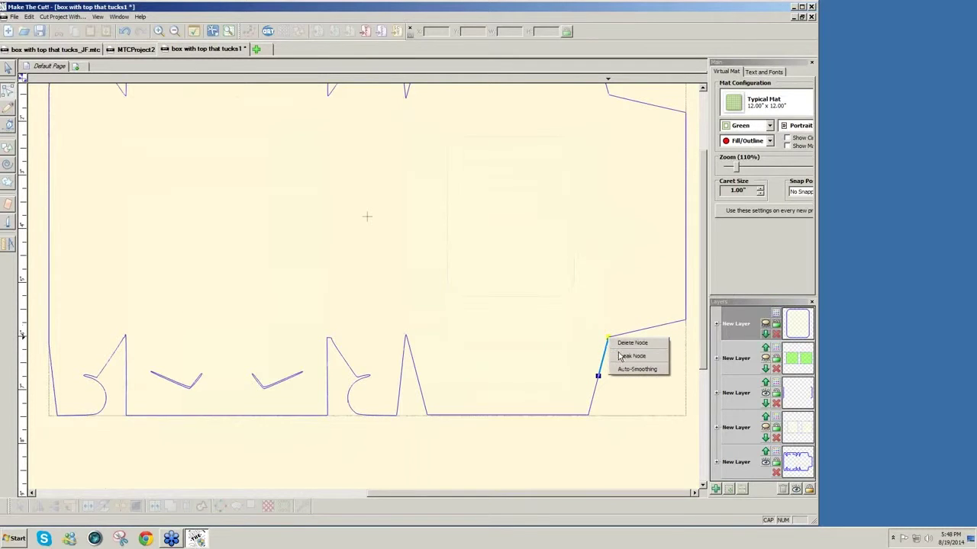
pyautogui.click(620, 356)
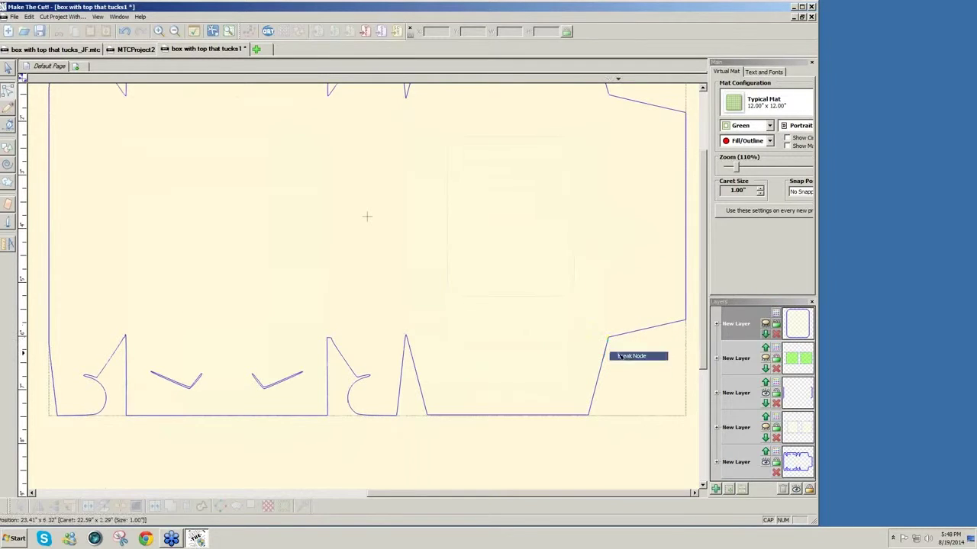
pyautogui.click(407, 339)
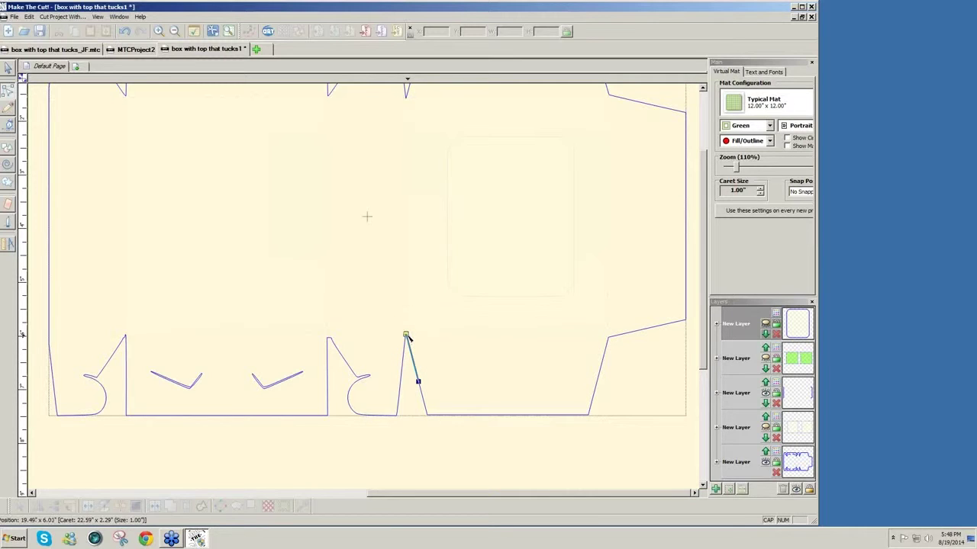
pyautogui.rightClick(405, 336)
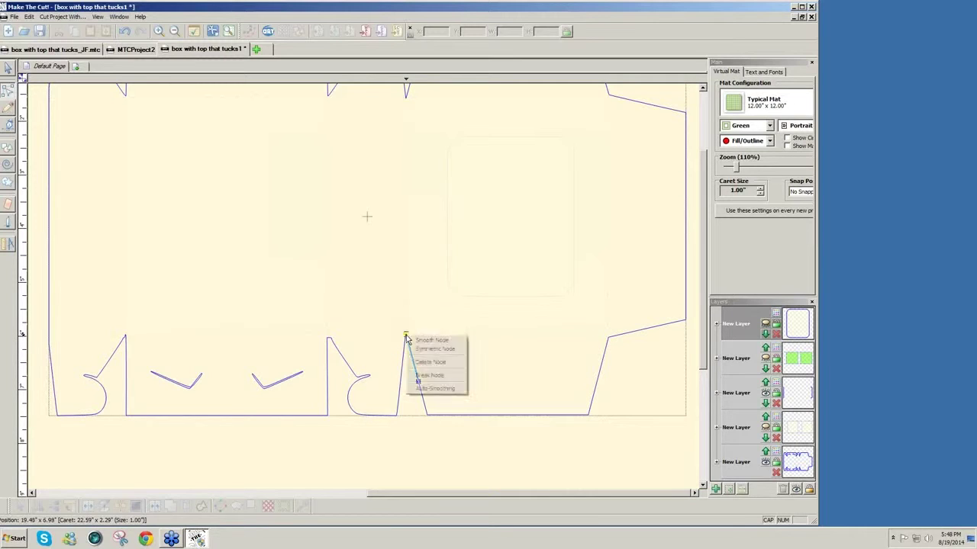
pyautogui.click(424, 374)
# - Break the outline nodes at both base corners of the lower flap with the V-shaped slits
pyautogui.click(327, 340)
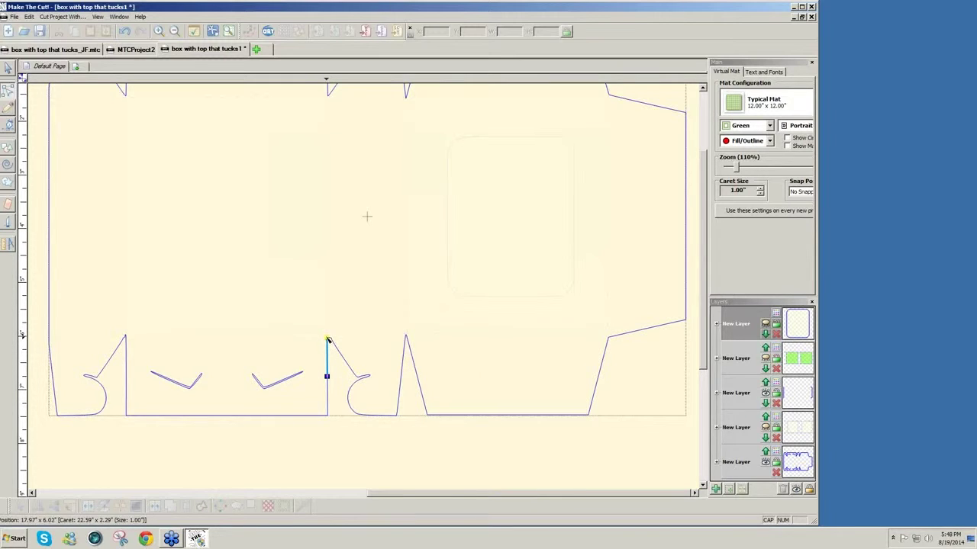
pyautogui.rightClick(327, 340)
pyautogui.click(349, 354)
pyautogui.click(126, 344)
pyautogui.rightClick(125, 335)
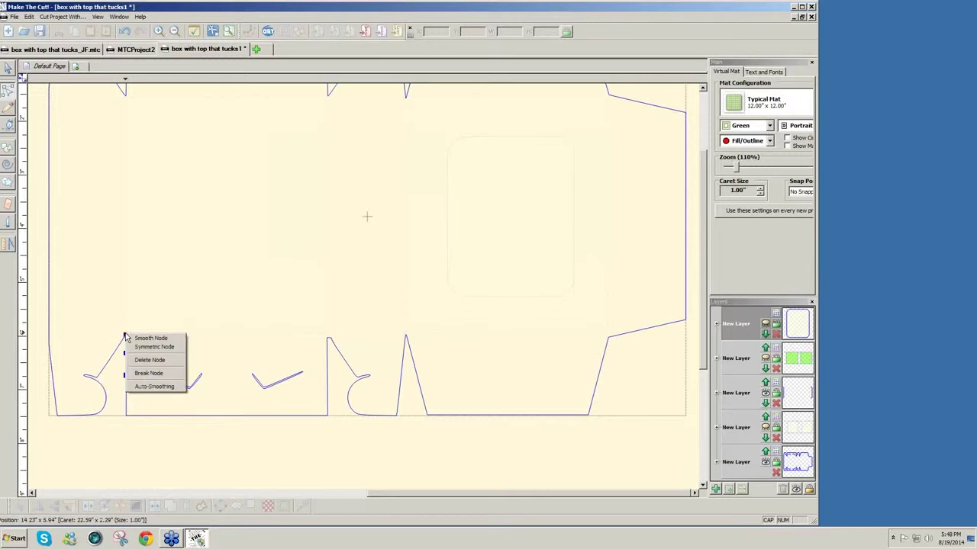
pyautogui.click(150, 373)
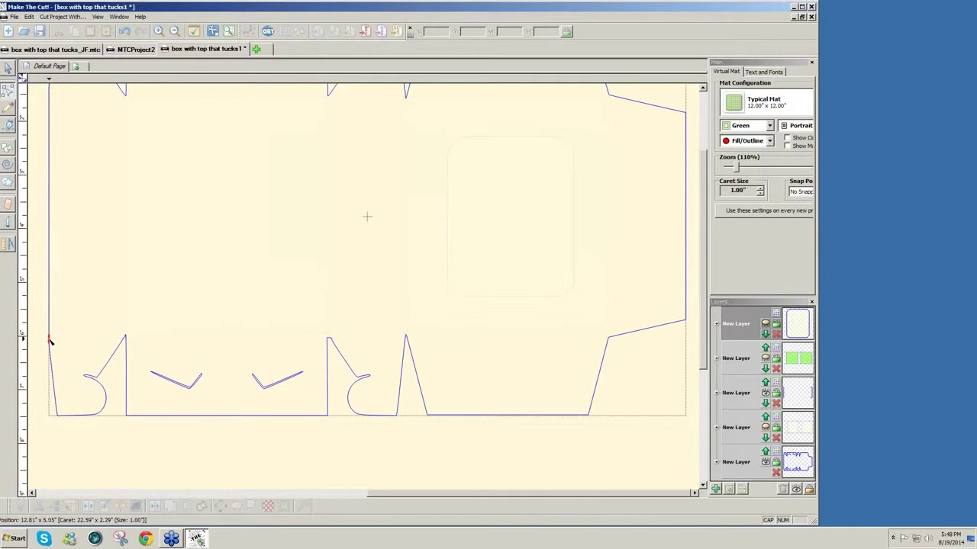
# - Break the lower node on the outer edge of the template's narrow end panel
pyautogui.click(49, 339)
pyautogui.rightClick(48, 339)
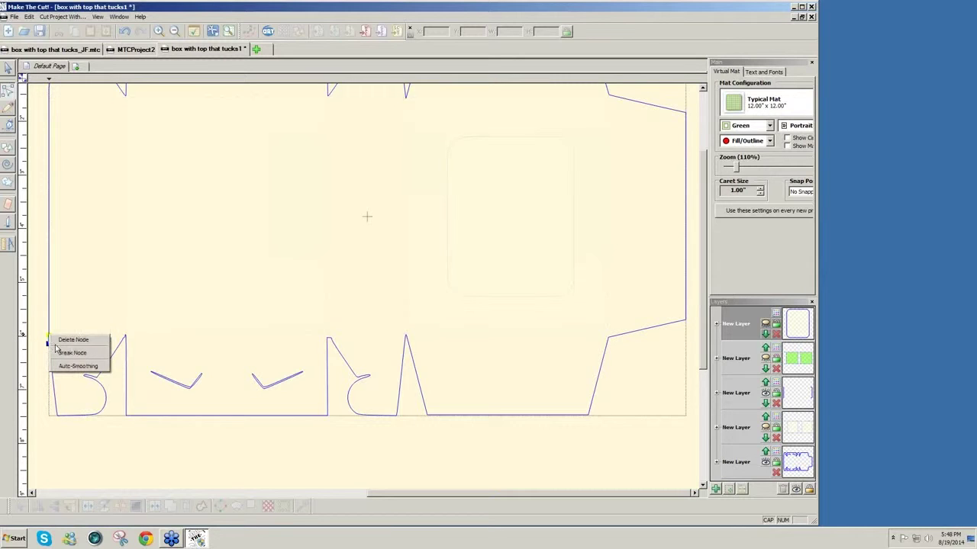
pyautogui.click(60, 352)
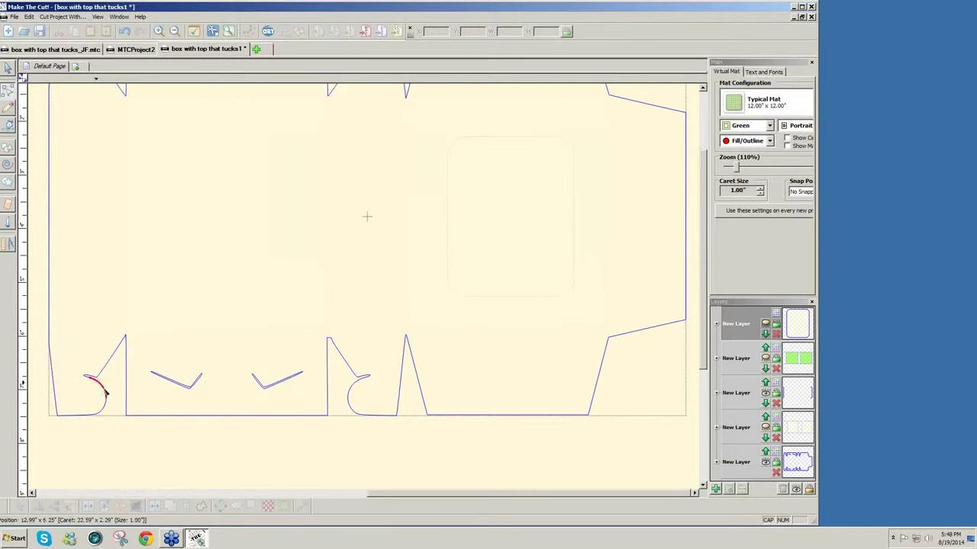
# - Select the whole finished template and split its broken outline into separate flap pieces
pyautogui.scroll(3, 706, 331)
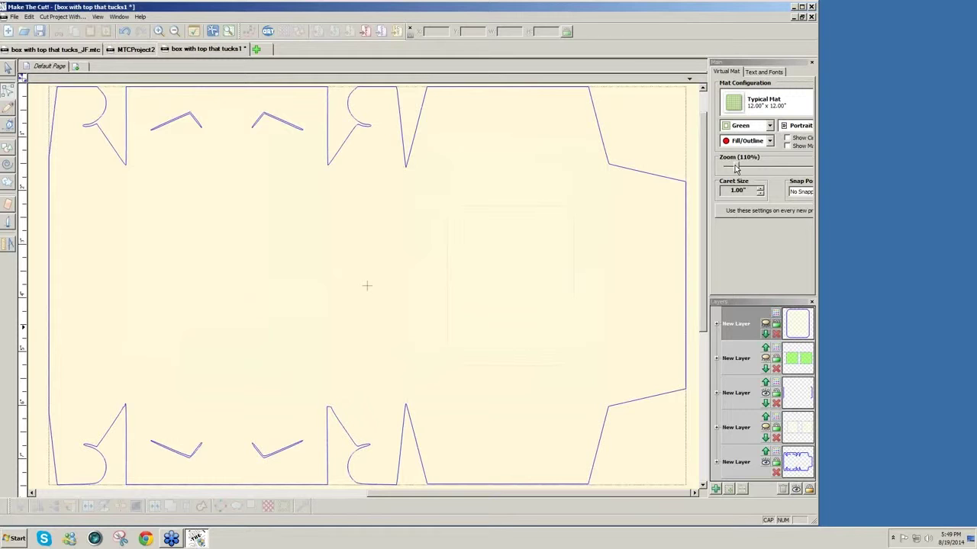
pyautogui.moveTo(735, 169); pyautogui.dragTo(732, 169)
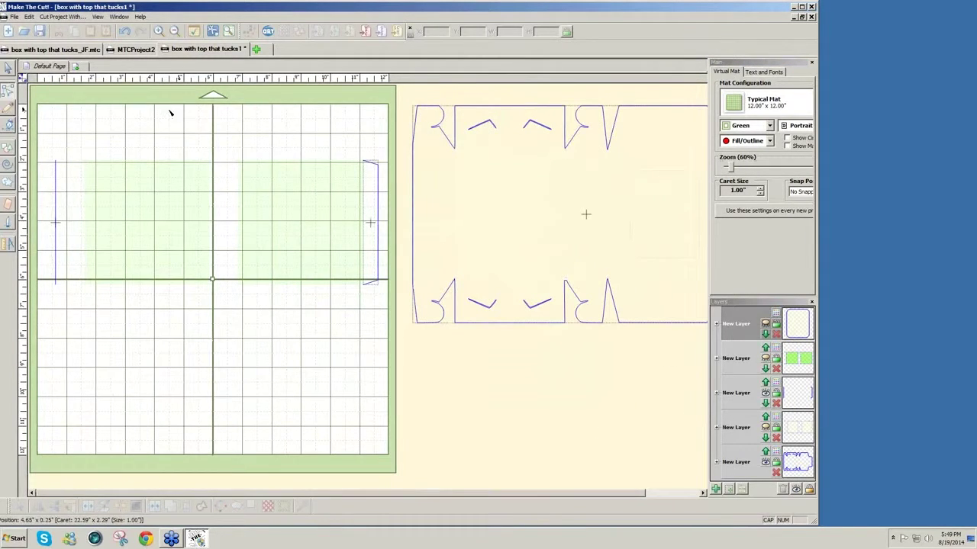
pyautogui.click(7, 70)
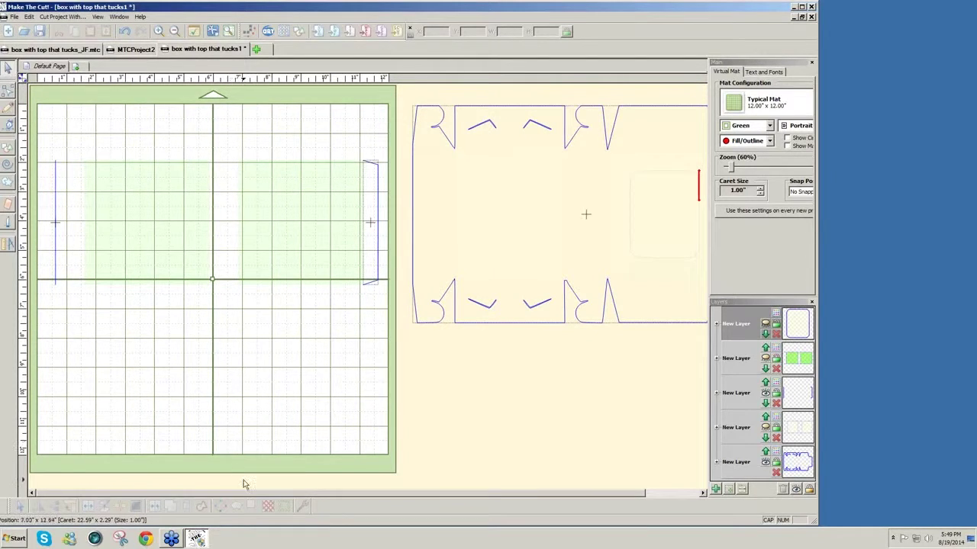
pyautogui.hscroll(3, 472, 493)
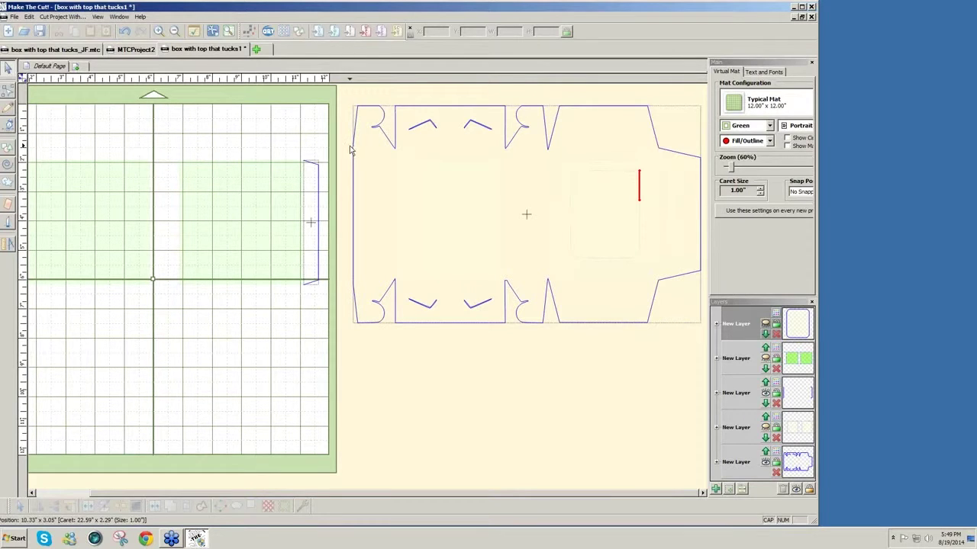
pyautogui.moveTo(347, 90); pyautogui.dragTo(706, 392)
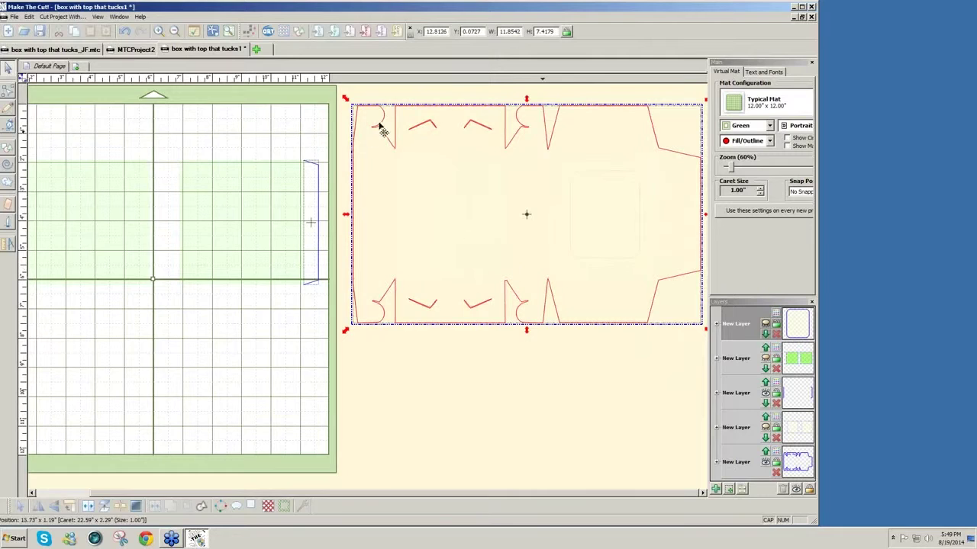
pyautogui.click(121, 508)
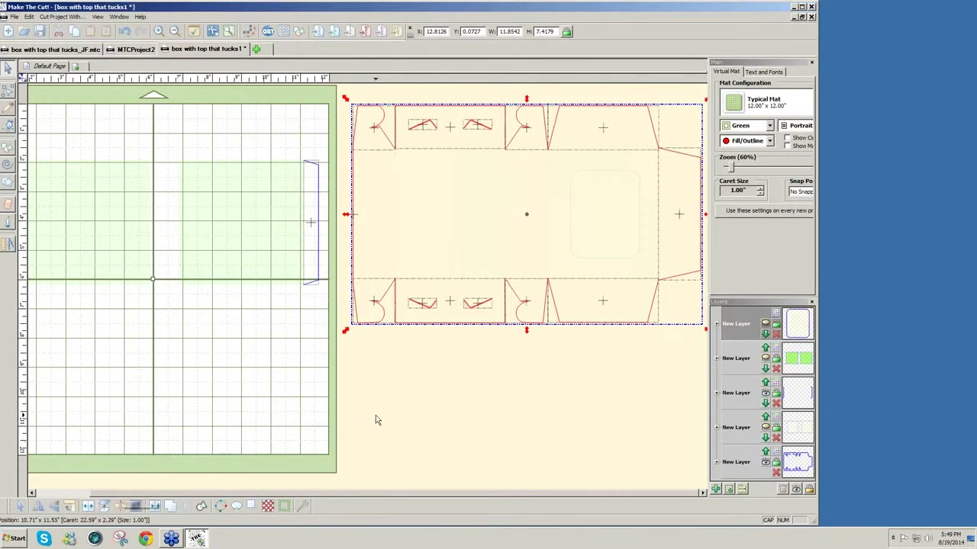
pyautogui.click(452, 383)
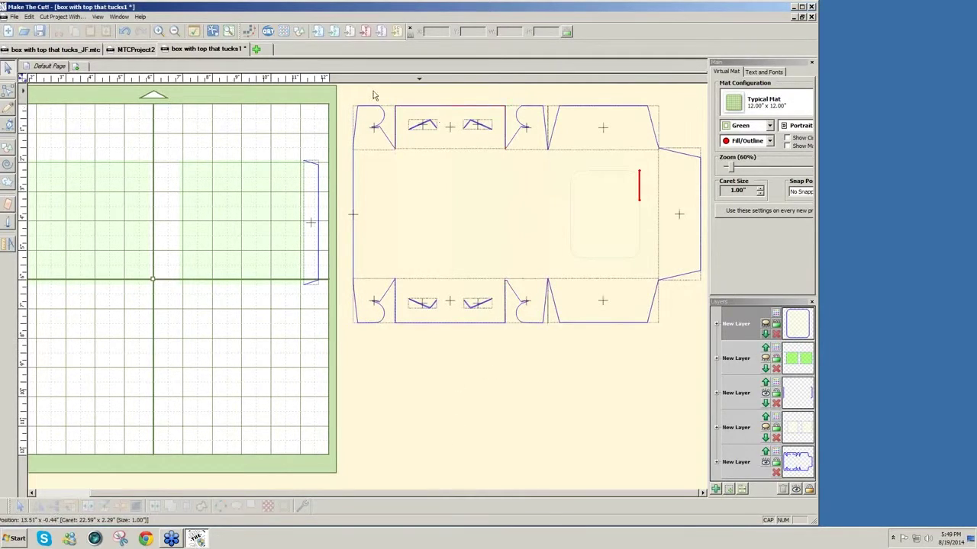
# - Resize the upper curved flap at the template's outer end to 1 inch wide and 1 inch high
pyautogui.moveTo(346, 92); pyautogui.dragTo(402, 181)
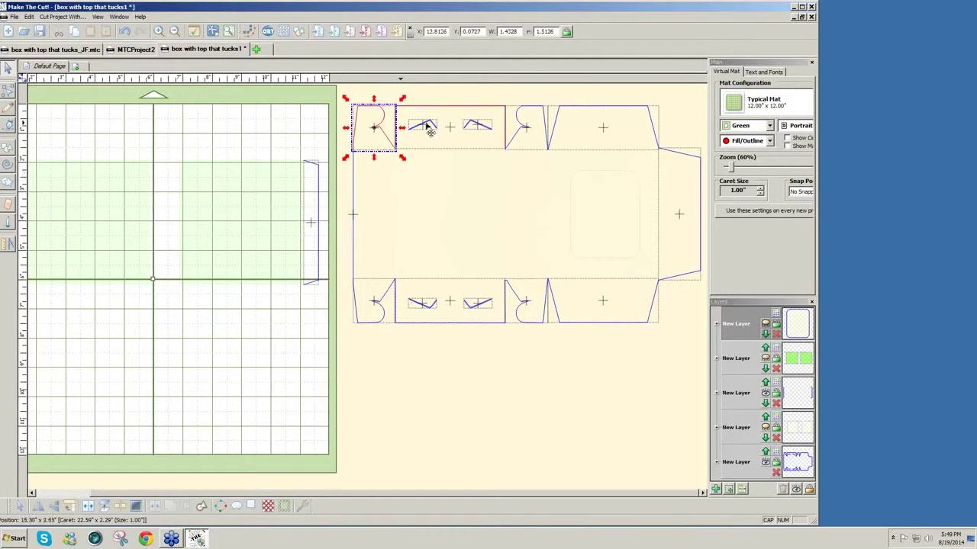
pyautogui.doubleClick(522, 31)
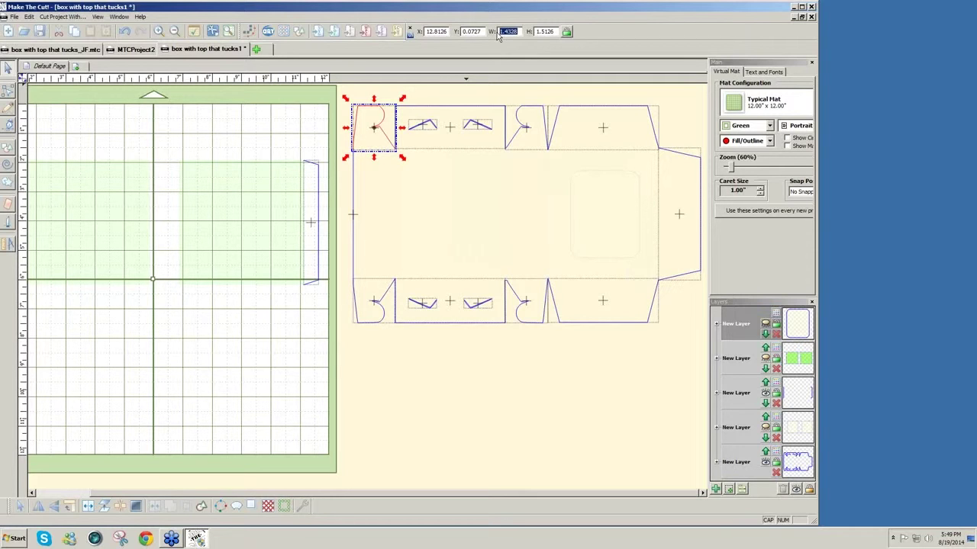
pyautogui.write('1')
pyautogui.press('Tab')
pyautogui.write('1')
pyautogui.press('Return')
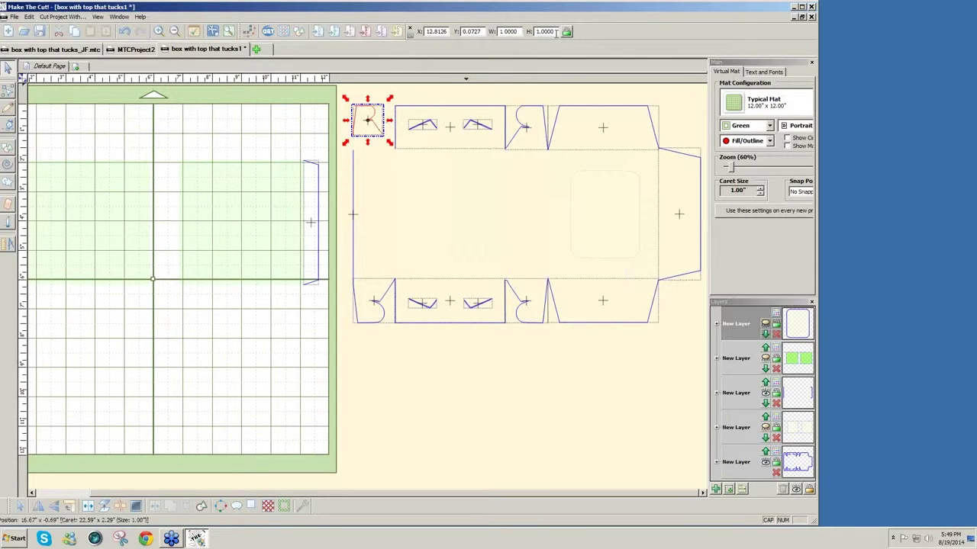
# - Resize the upper flap together with its V-shaped slits to 4.25 inches wide and 1 inch high
pyautogui.moveTo(388, 88); pyautogui.dragTo(515, 181)
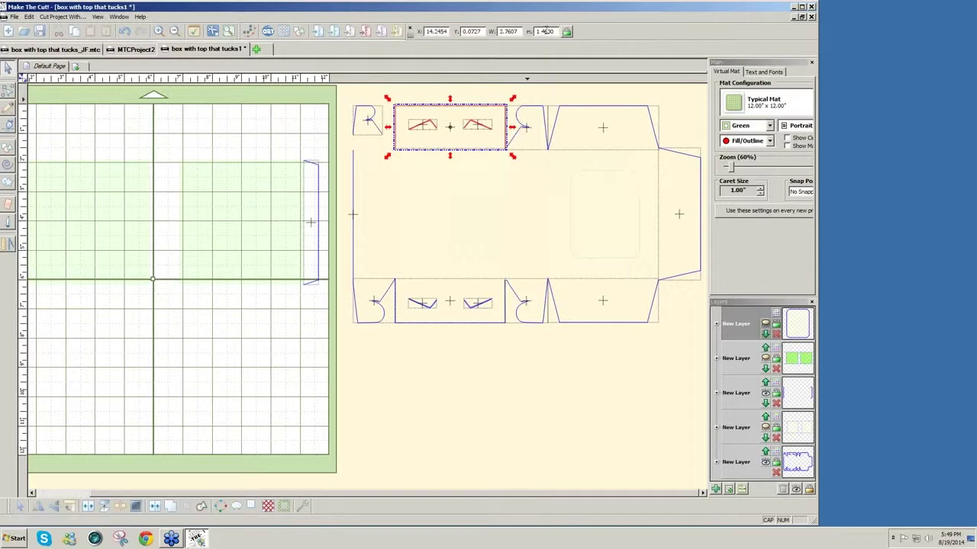
pyautogui.doubleClick(518, 31)
pyautogui.write('4.25')
pyautogui.press('Tab')
pyautogui.write('3')
pyautogui.press('Return')
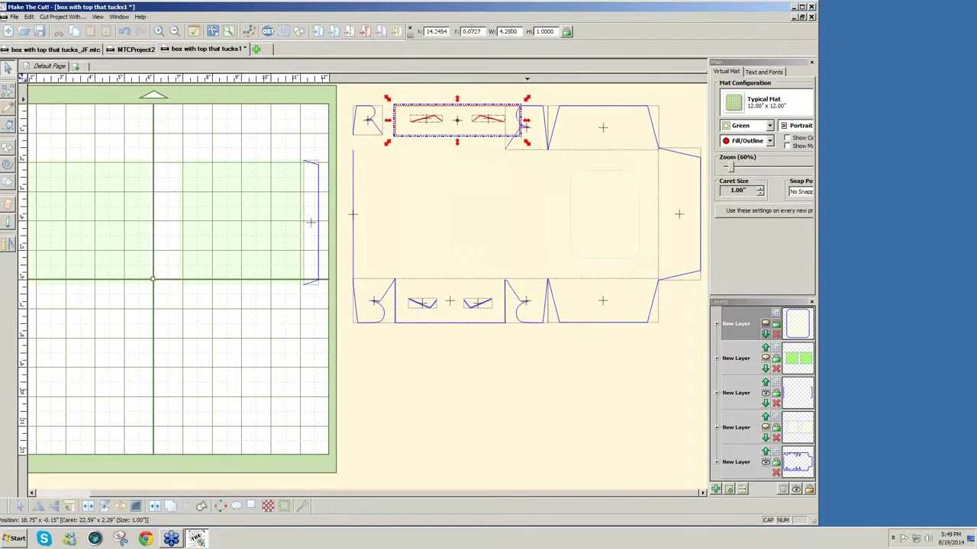
# - Resize the upper curved flap between the slit flap and the tapered flap to 1 × 1 inch
pyautogui.moveTo(550, 92); pyautogui.dragTo(500, 161)
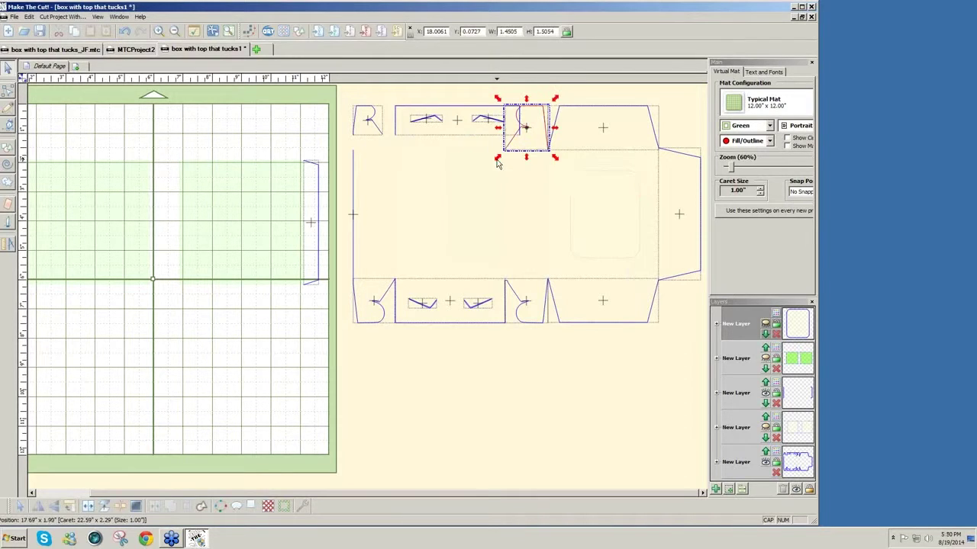
pyautogui.doubleClick(519, 31)
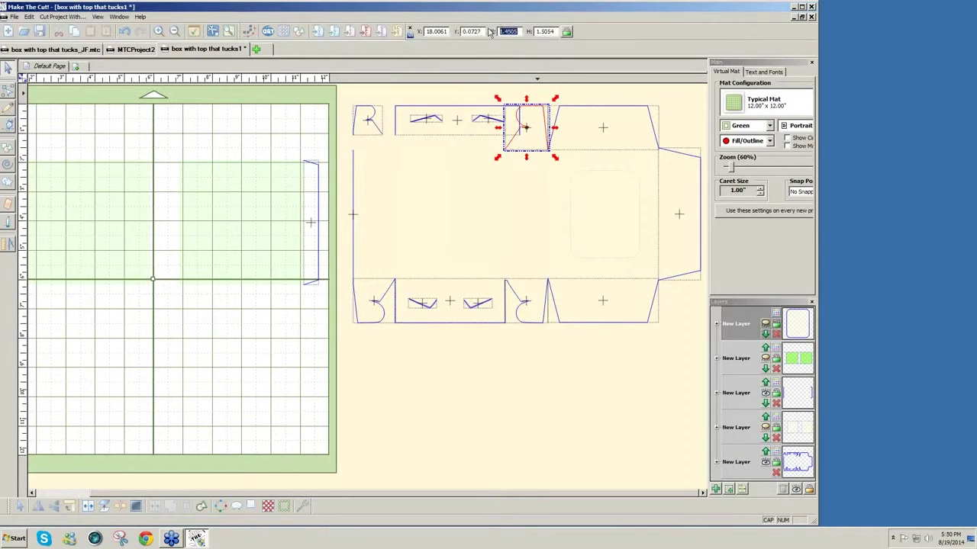
pyautogui.write('1')
pyautogui.press('Return')
# - Resize the upper tapered flap to 4.25 inches wide and 1 inch high
pyautogui.click(561, 96)
pyautogui.moveTo(538, 96); pyautogui.dragTo(672, 168)
pyautogui.doubleClick(517, 31)
pyautogui.write('4.2')
pyautogui.press('Return')
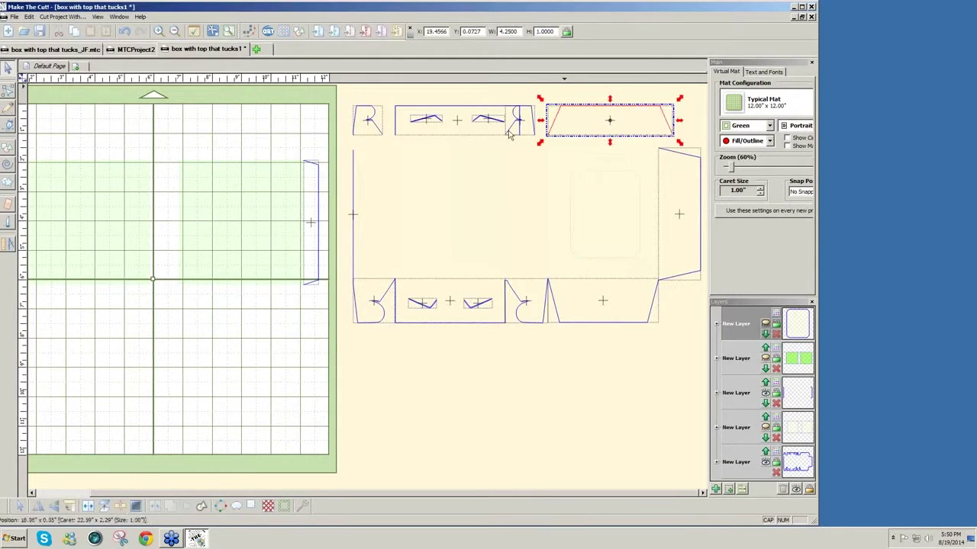
# - Delete the template's separated glue tab and resize the lower tapered flap to 4.25 inches wide and 1 inch high
pyautogui.click(681, 280)
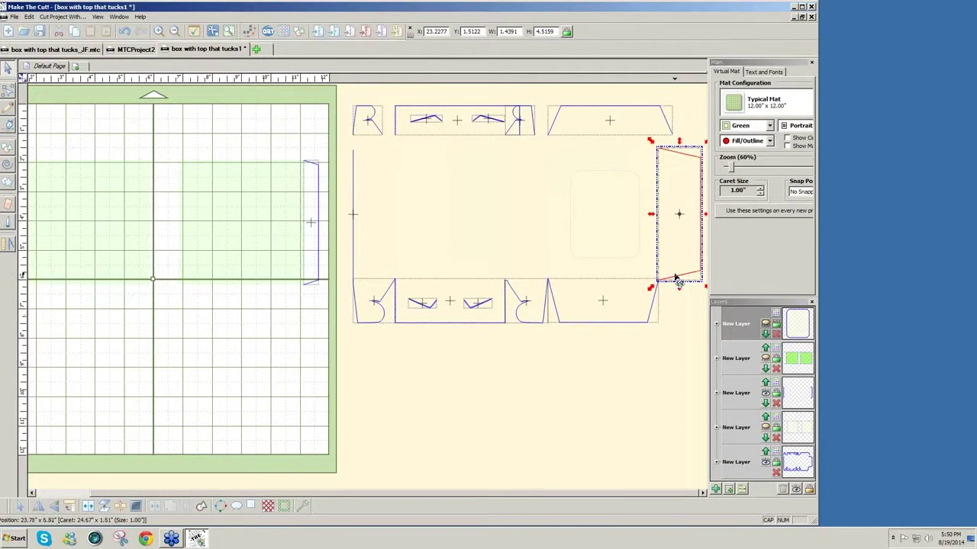
pyautogui.press('Delete')
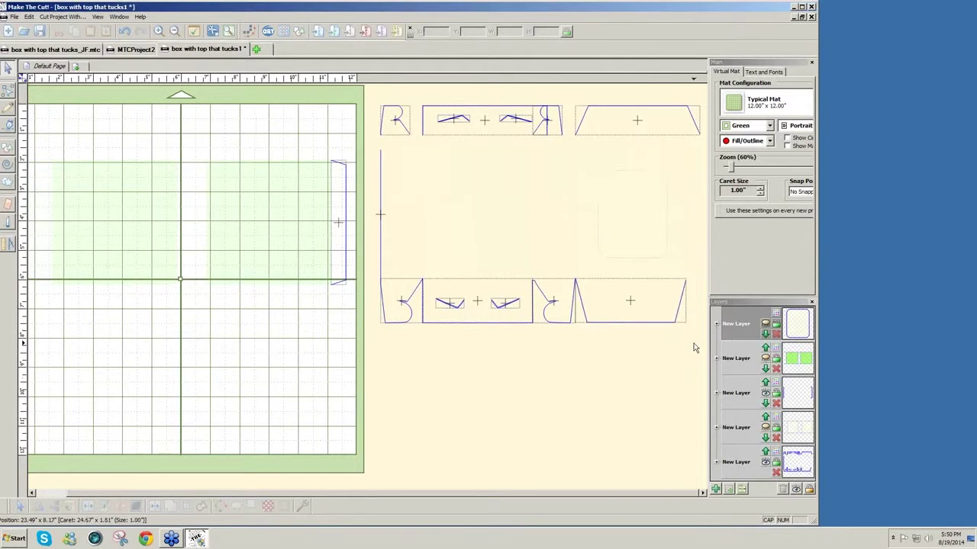
pyautogui.moveTo(701, 333); pyautogui.dragTo(575, 269)
pyautogui.moveTo(510, 31); pyautogui.dragTo(496, 34)
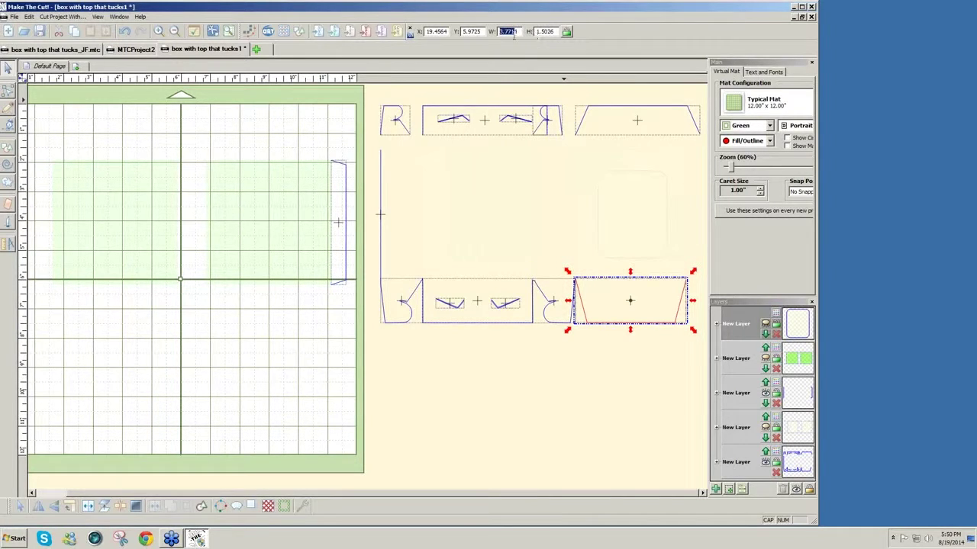
pyautogui.write('4.25')
pyautogui.press('Tab')
pyautogui.write('1')
pyautogui.press('Return')
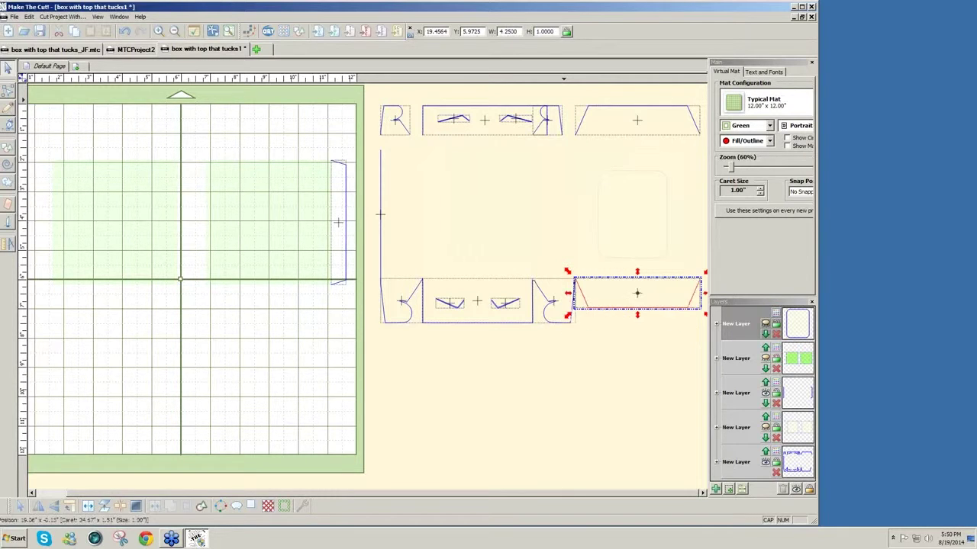
# - Resize the lower curved flap beside the tapered flap to 1 × 1 inch
pyautogui.moveTo(596, 345); pyautogui.dragTo(524, 253)
pyautogui.moveTo(521, 31); pyautogui.dragTo(489, 31)
pyautogui.write('1.')
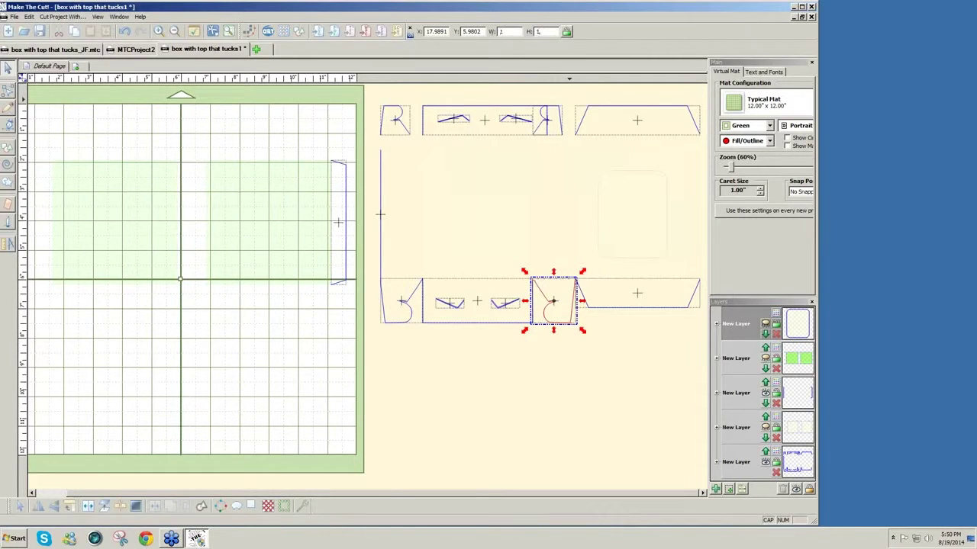
pyautogui.press('Return')
# - Resize the lower flap together with its V-shaped slits to 4.25 inches wide and 1 inch high
pyautogui.click(536, 333)
pyautogui.moveTo(536, 333); pyautogui.dragTo(417, 249)
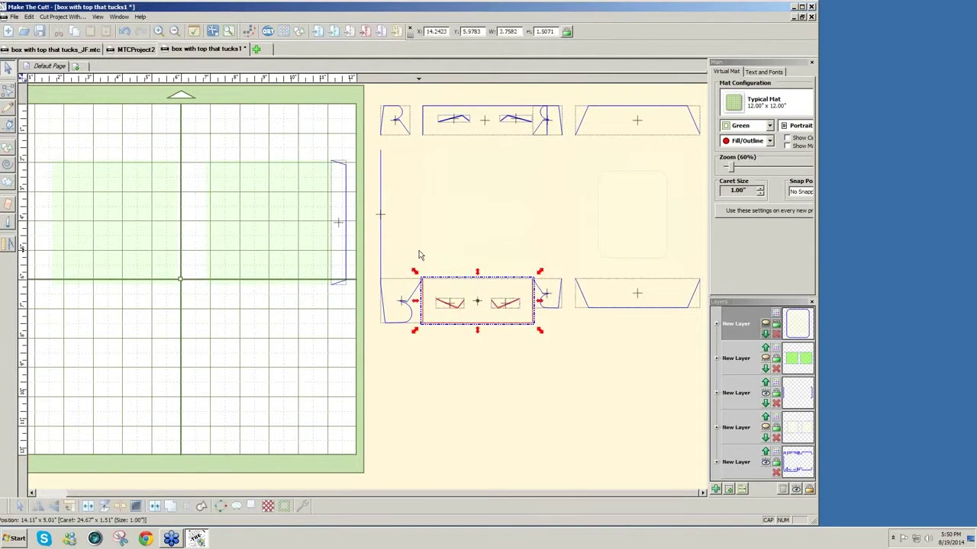
pyautogui.doubleClick(508, 31)
pyautogui.write('4.25')
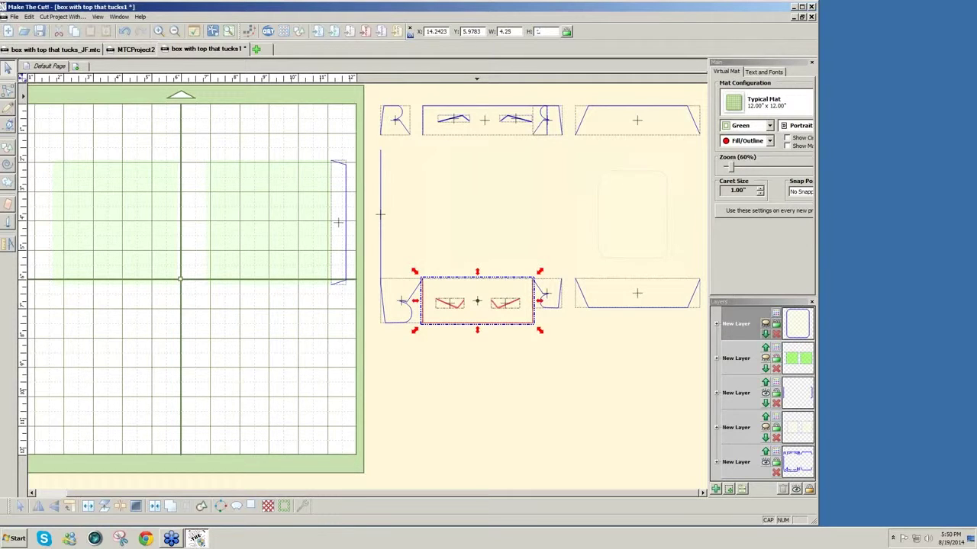
# - Resize the lower curved flap at the template's outer end to 1 inch wide and 1 inch high
pyautogui.moveTo(438, 344); pyautogui.dragTo(367, 261)
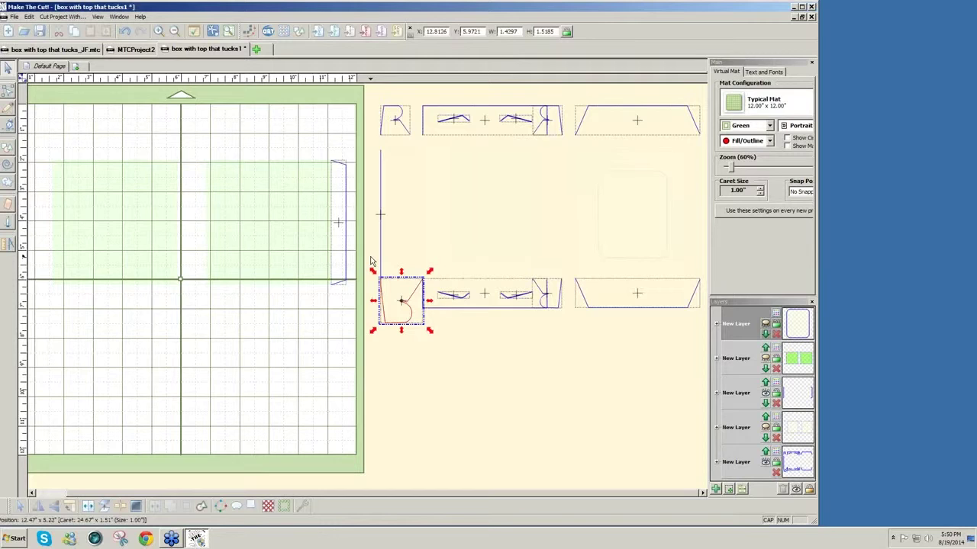
pyautogui.scroll(2, 372, 261)
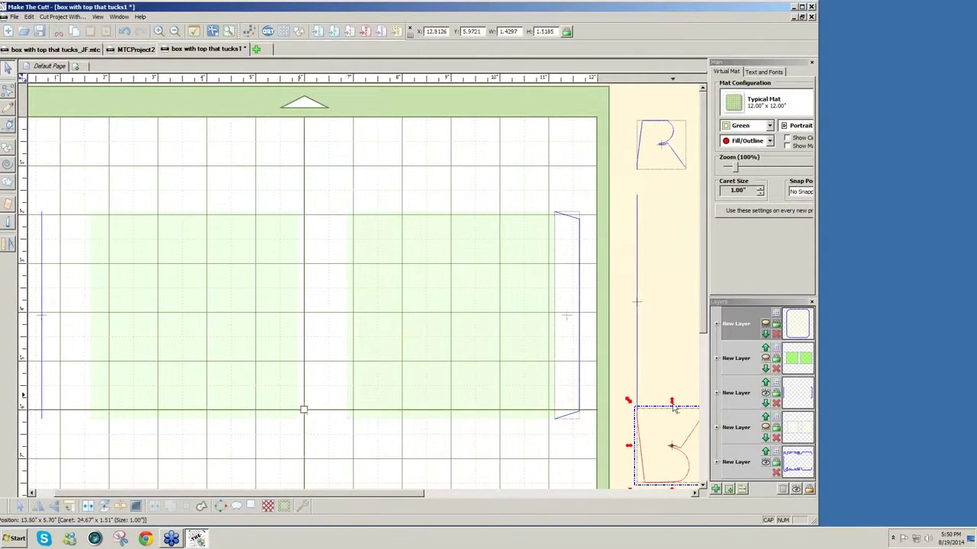
pyautogui.doubleClick(509, 32)
pyautogui.write('11')
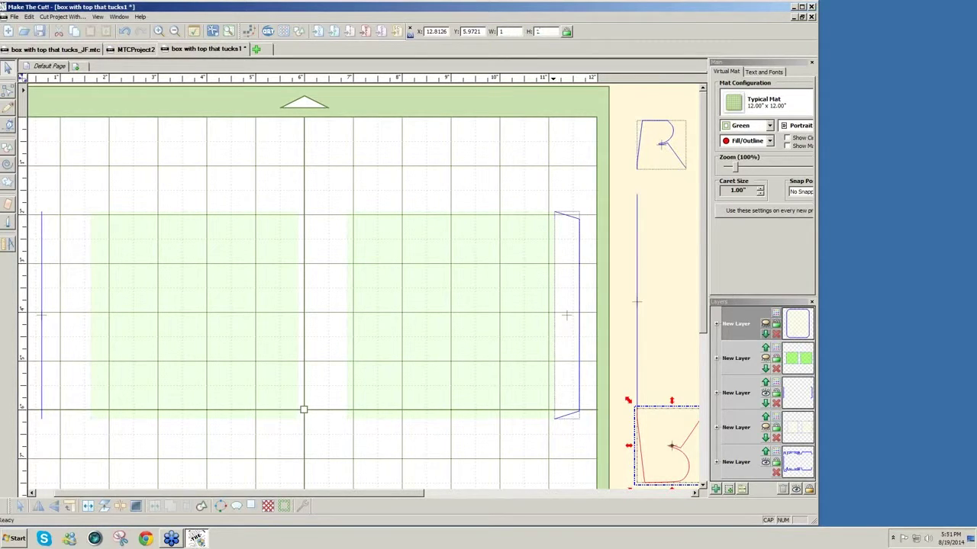
pyautogui.press('Return')
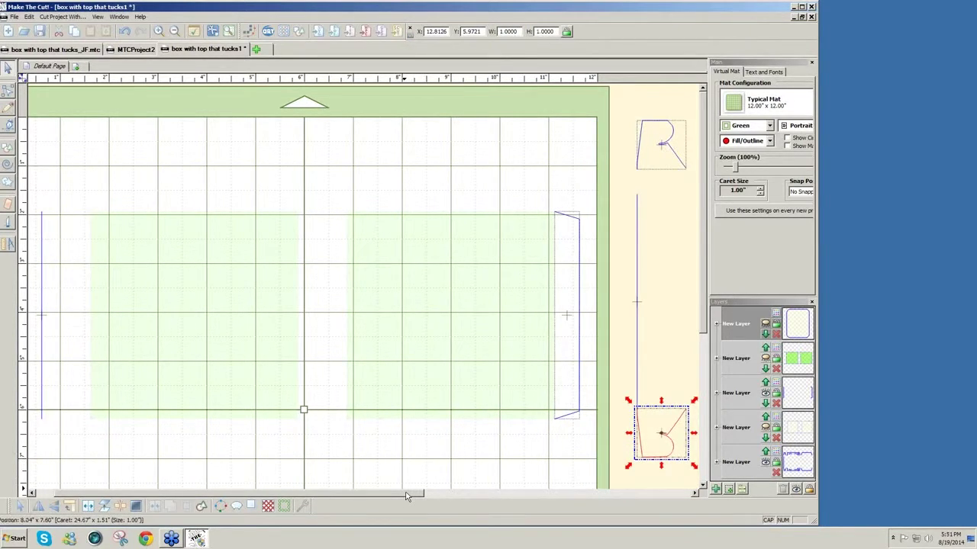
# - Delete the leftover vertical line between the upper and lower curved flaps just outside the mat
pyautogui.moveTo(405, 494); pyautogui.dragTo(442, 496)
pyautogui.click(578, 372)
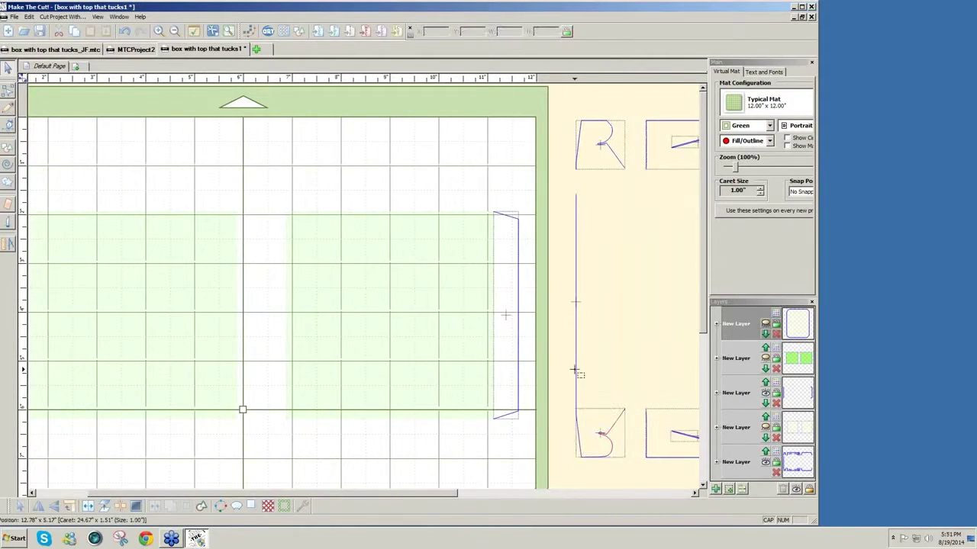
pyautogui.click(577, 374)
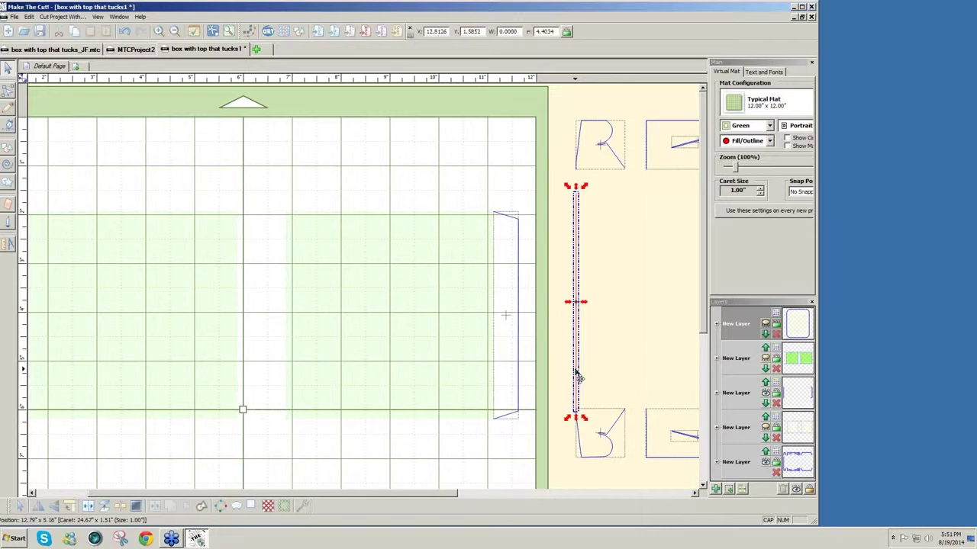
pyautogui.click(577, 374)
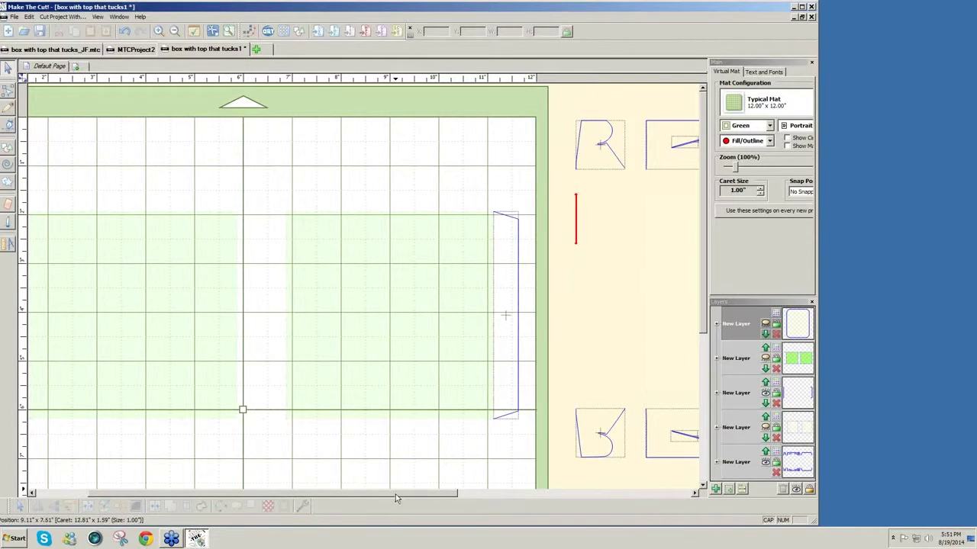
# - Select the whole upper row of flaps and move it onto the mat, directly above the two squares
pyautogui.moveTo(395, 494); pyautogui.dragTo(633, 482)
pyautogui.moveTo(145, 105); pyautogui.dragTo(620, 213)
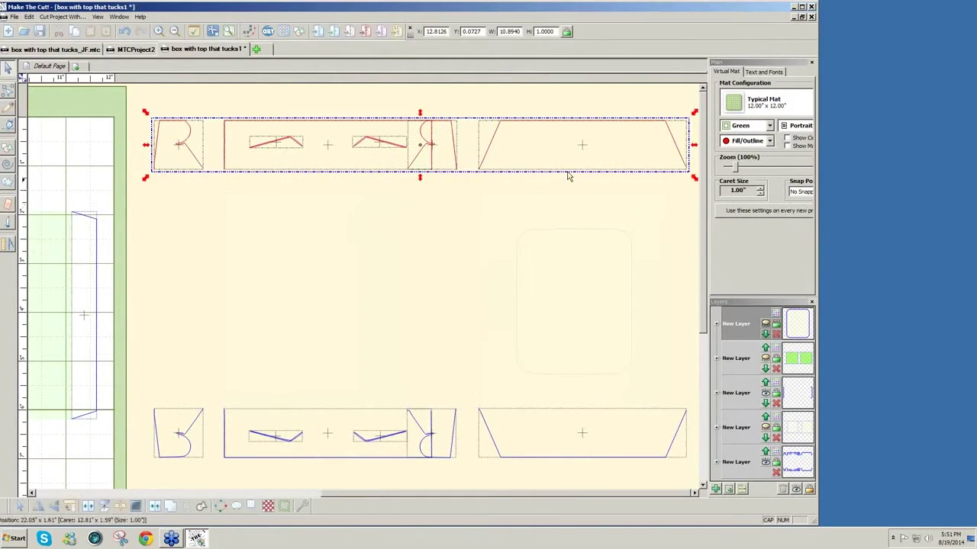
pyautogui.moveTo(570, 167); pyautogui.dragTo(297, 180)
pyautogui.moveTo(402, 497); pyautogui.dragTo(130, 470)
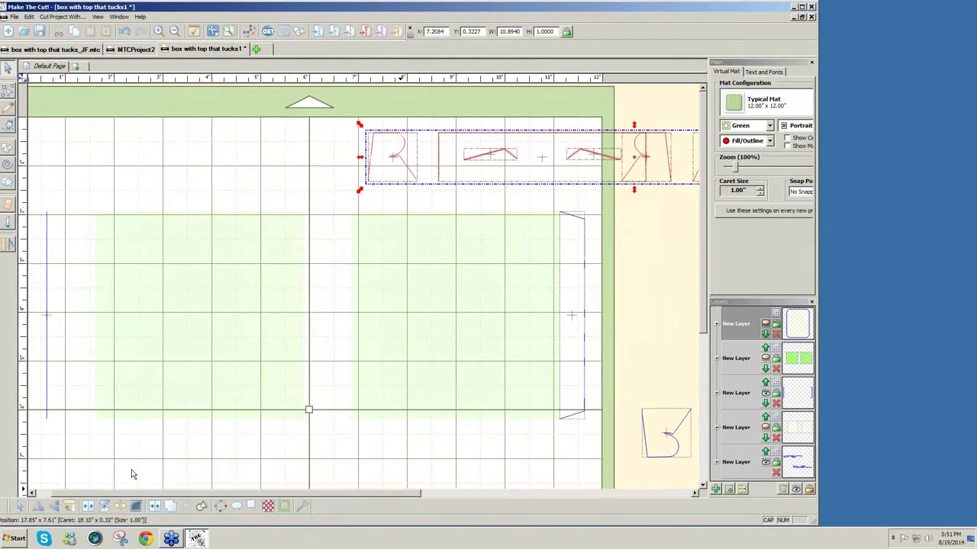
pyautogui.moveTo(537, 177); pyautogui.dragTo(212, 207)
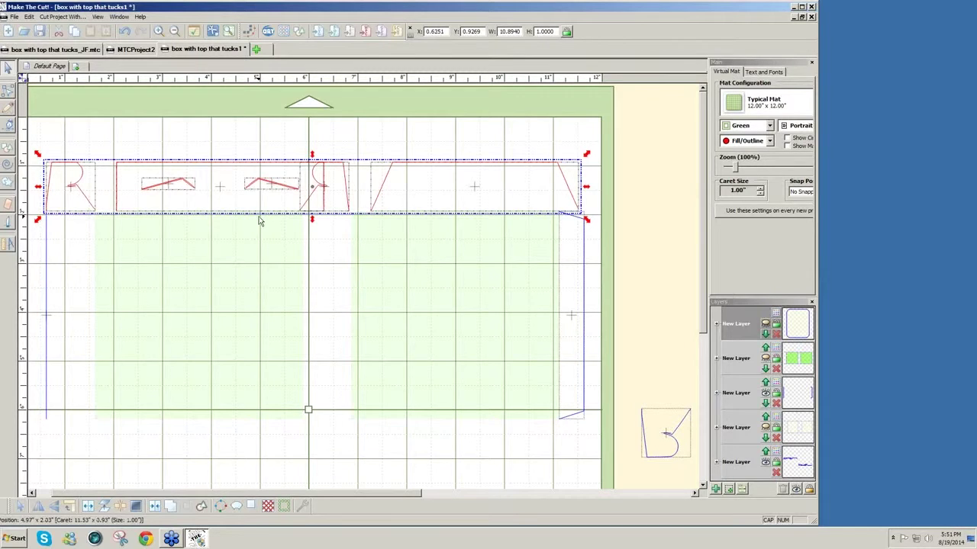
# - Fine-tune the upper flap row's height so it rests on the squares' upper edge, at Y 0.9338
pyautogui.scroll(1, 260, 219)
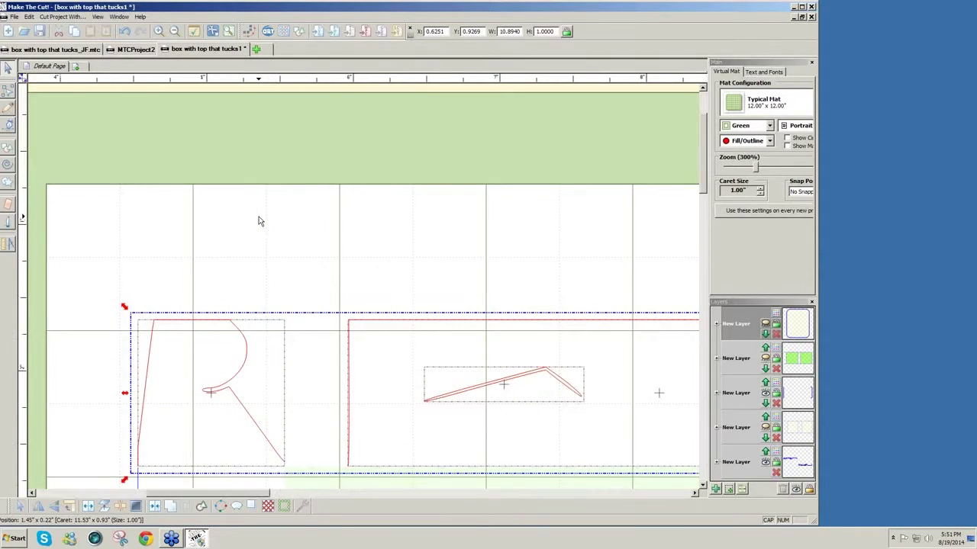
pyautogui.scroll(1, 303, 433)
pyautogui.moveTo(253, 496); pyautogui.dragTo(153, 485)
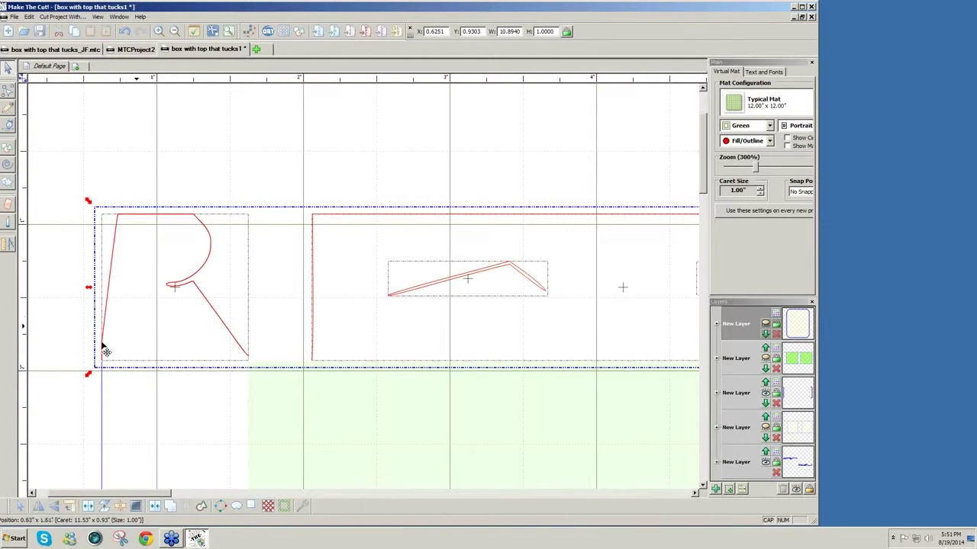
pyautogui.press('Down')
pyautogui.press('Up')
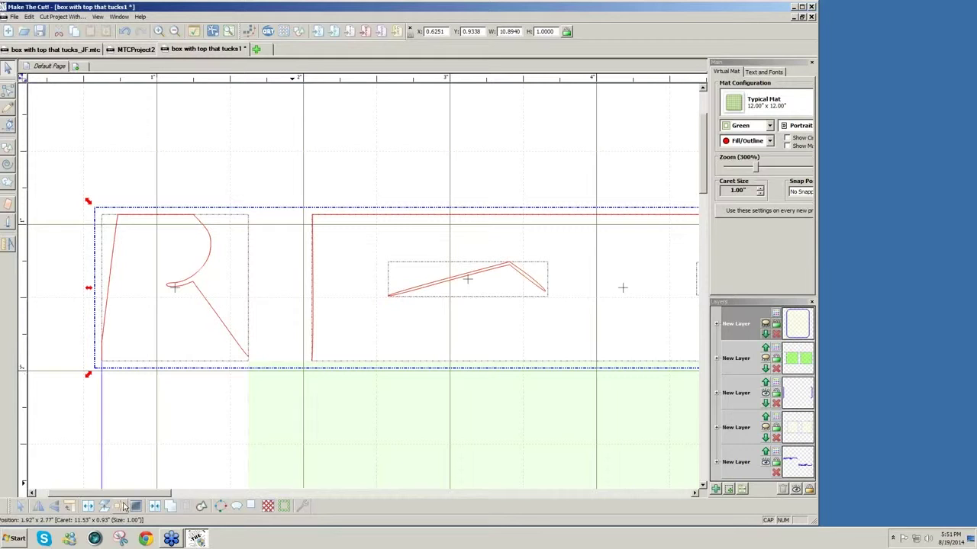
# - Close up the spacing of the upper flap row to about 10.49 inches overall, ending at the second square's outer edge, keeping each flap's size
pyautogui.moveTo(126, 496); pyautogui.dragTo(330, 510)
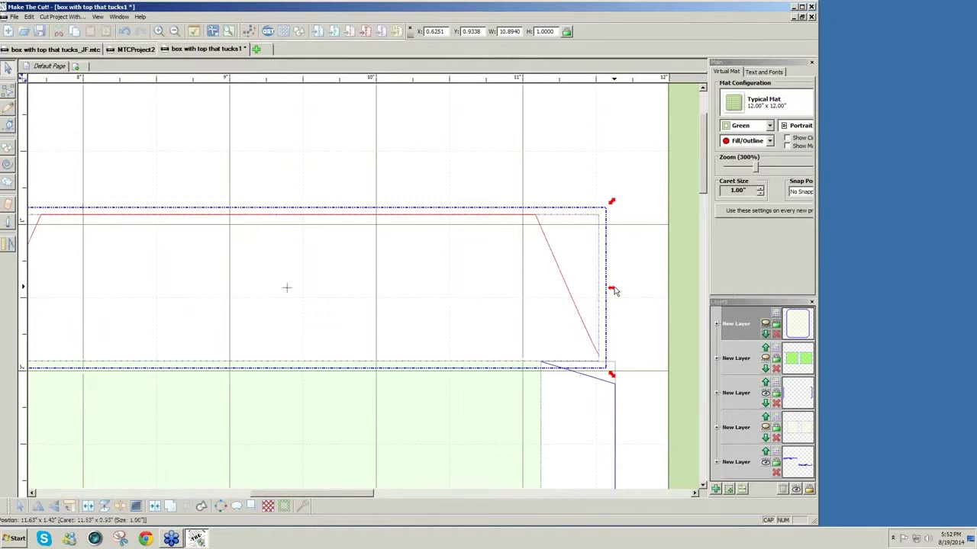
pyautogui.moveTo(612, 289); pyautogui.dragTo(519, 305)
pyautogui.moveTo(344, 497); pyautogui.dragTo(156, 479)
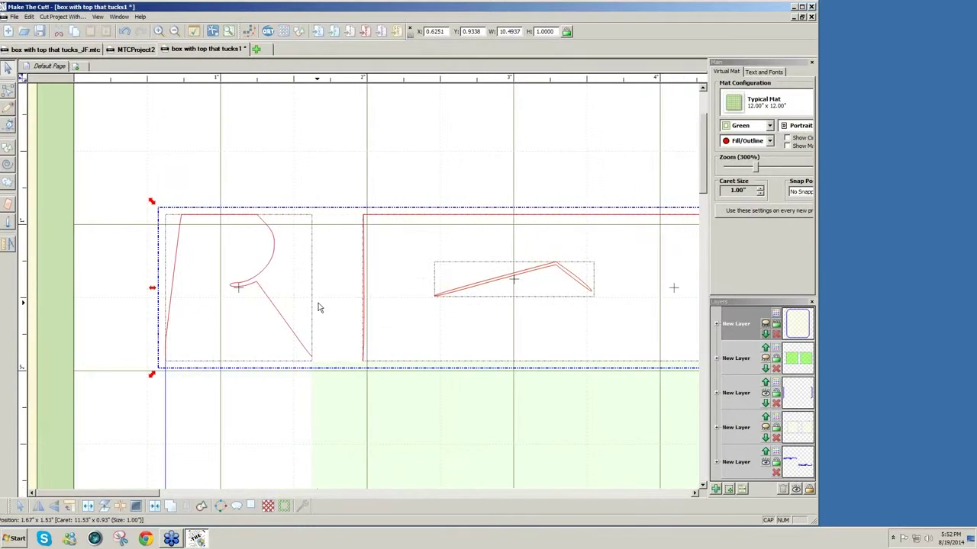
pyautogui.click(319, 307)
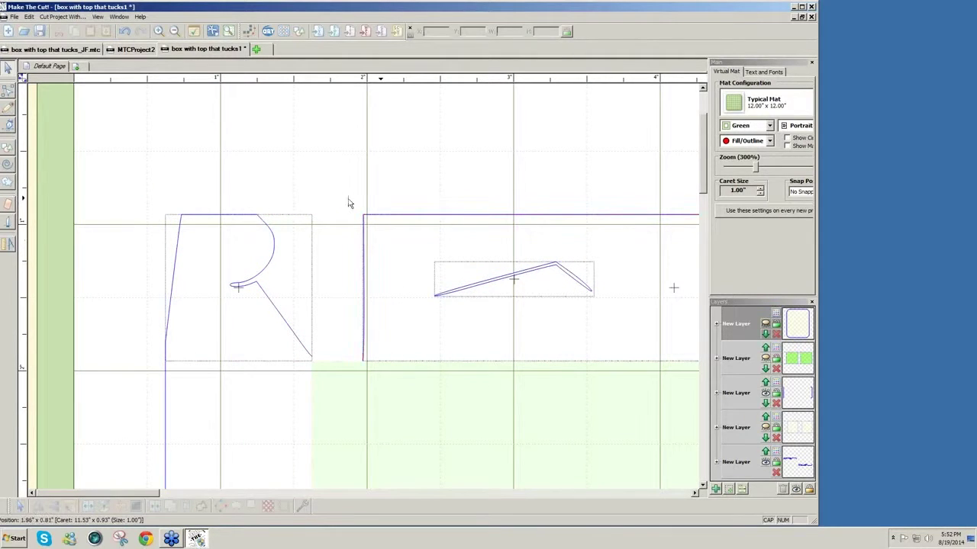
# - Move the second upper curved flap horizontally clear of the slit flap, to X 6.2315
pyautogui.moveTo(152, 497); pyautogui.dragTo(211, 496)
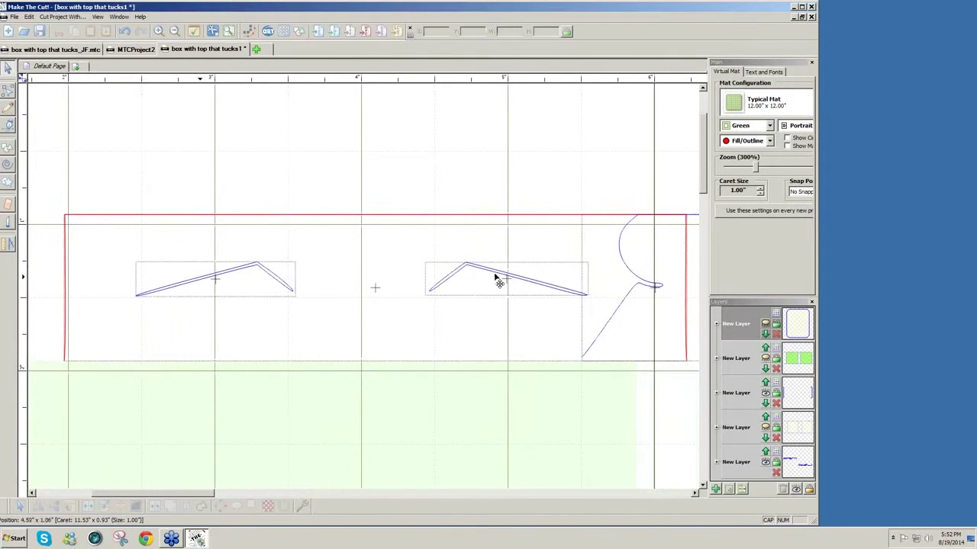
pyautogui.click(634, 273)
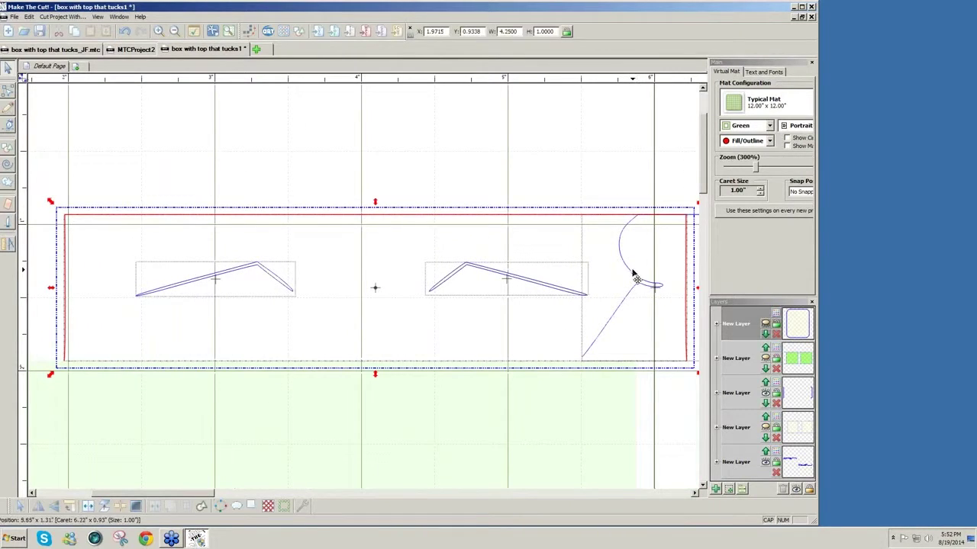
pyautogui.moveTo(578, 163); pyautogui.dragTo(753, 383)
pyautogui.press('Right')
pyautogui.press('Right')
pyautogui.press('Right')
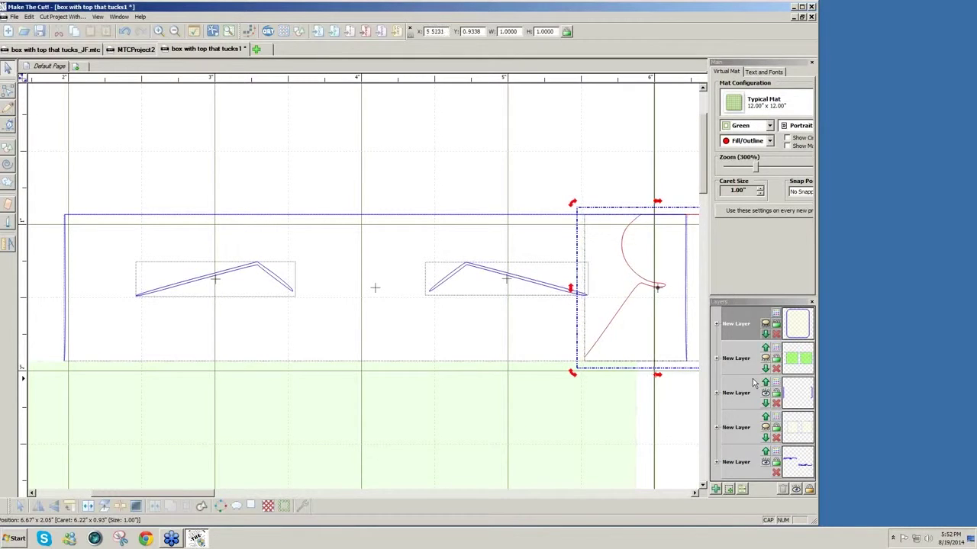
pyautogui.press('Right')
pyautogui.press('Right')
pyautogui.press('Right')
pyautogui.press('Right')
pyautogui.press('Right')
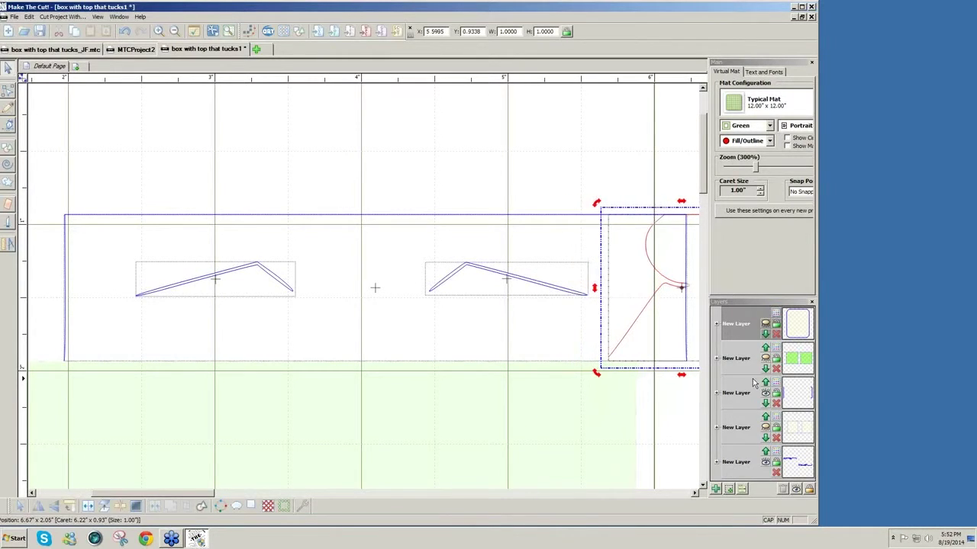
pyautogui.press('Right')
pyautogui.press('Right')
pyautogui.press('Right')
pyautogui.press('Right')
pyautogui.press('Right')
pyautogui.press('Right')
pyautogui.press('Right')
pyautogui.press('Right')
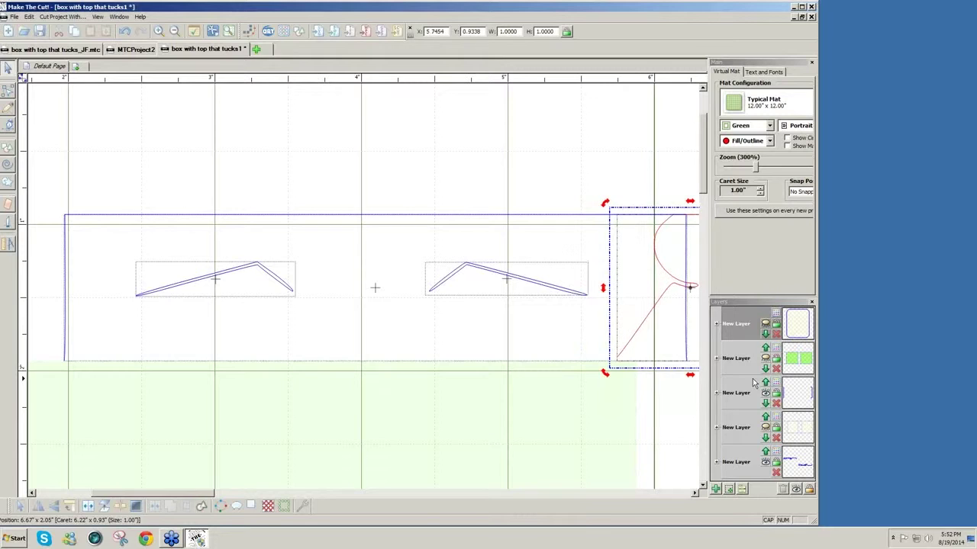
pyautogui.press('Right')
pyautogui.press('Right')
pyautogui.press('Right')
pyautogui.press('Right')
pyautogui.press('Right')
pyautogui.press('Right')
pyautogui.press('Right')
pyautogui.press('Right')
pyautogui.press('Right')
pyautogui.press('Right')
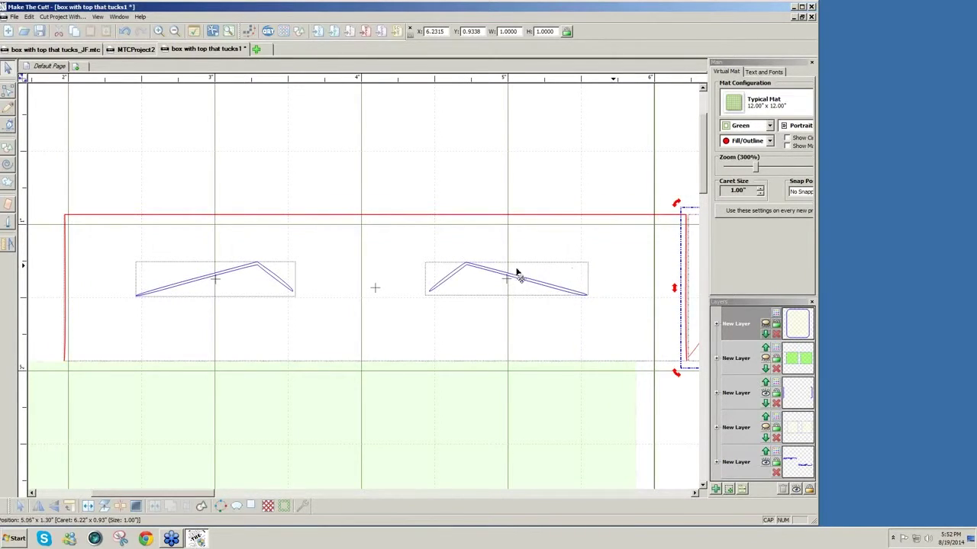
# - Join the upper rectangular flap with its two V-shaped slits and align it over the first square at X 1.6312
pyautogui.moveTo(45, 170); pyautogui.dragTo(719, 405)
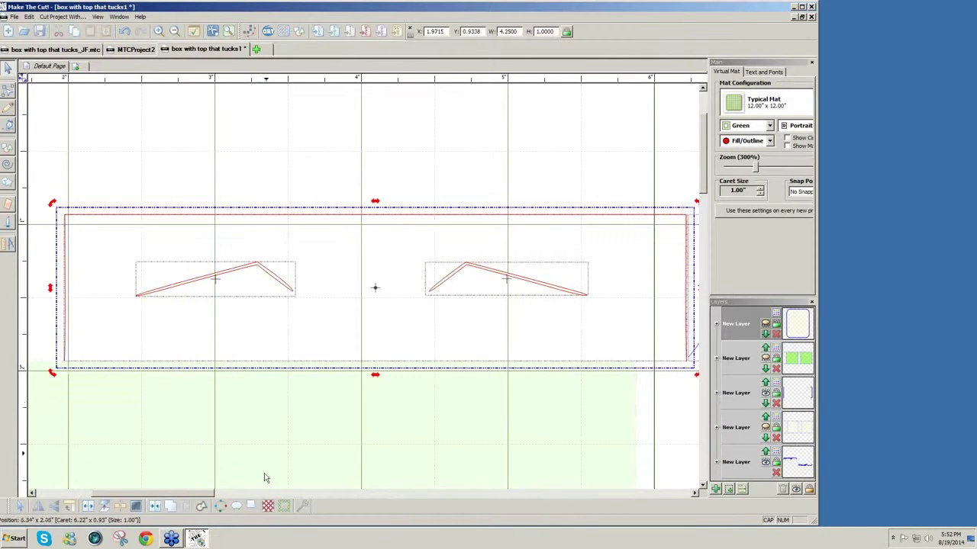
pyautogui.click(155, 506)
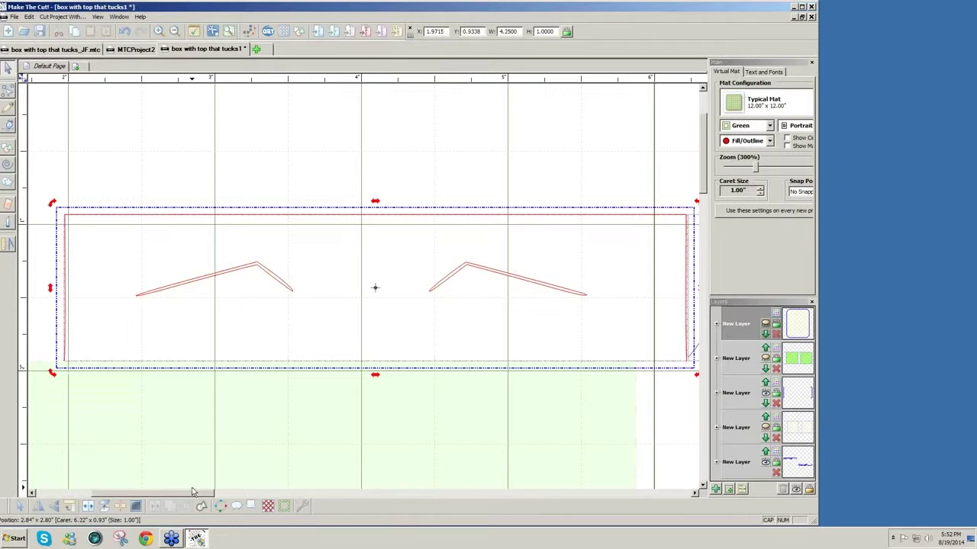
pyautogui.press('Left')
pyautogui.press('Left')
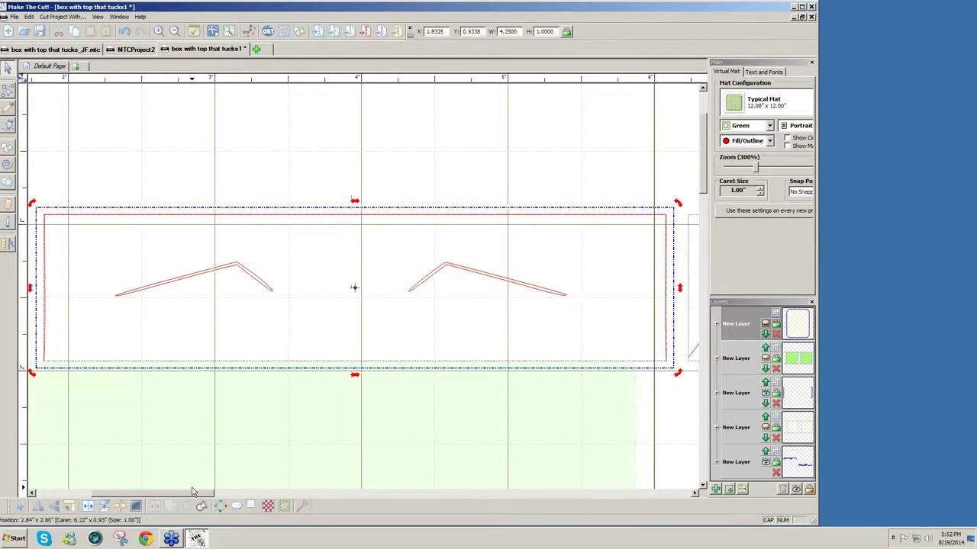
pyautogui.moveTo(143, 495); pyautogui.dragTo(105, 495)
pyautogui.press('Left')
pyautogui.press('Left')
pyautogui.press('Left')
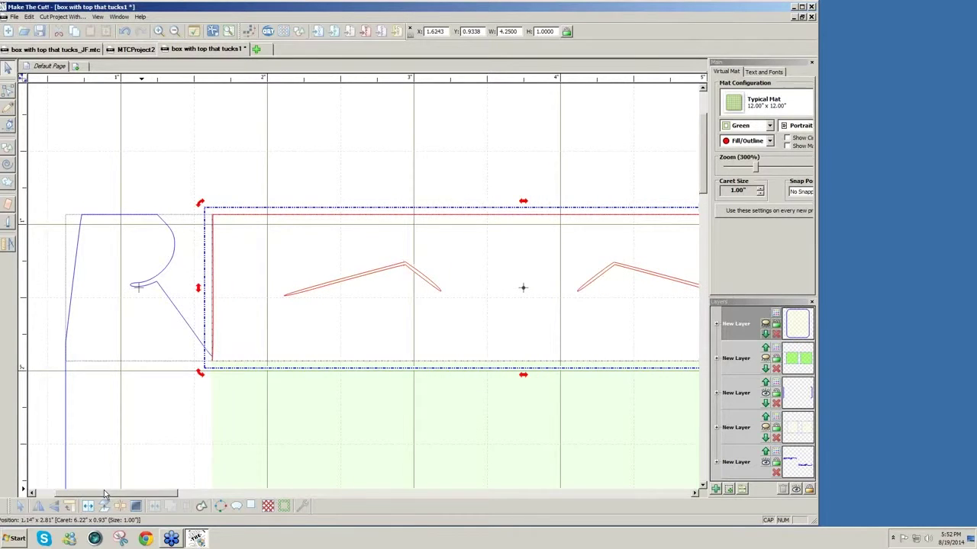
pyautogui.press('Right')
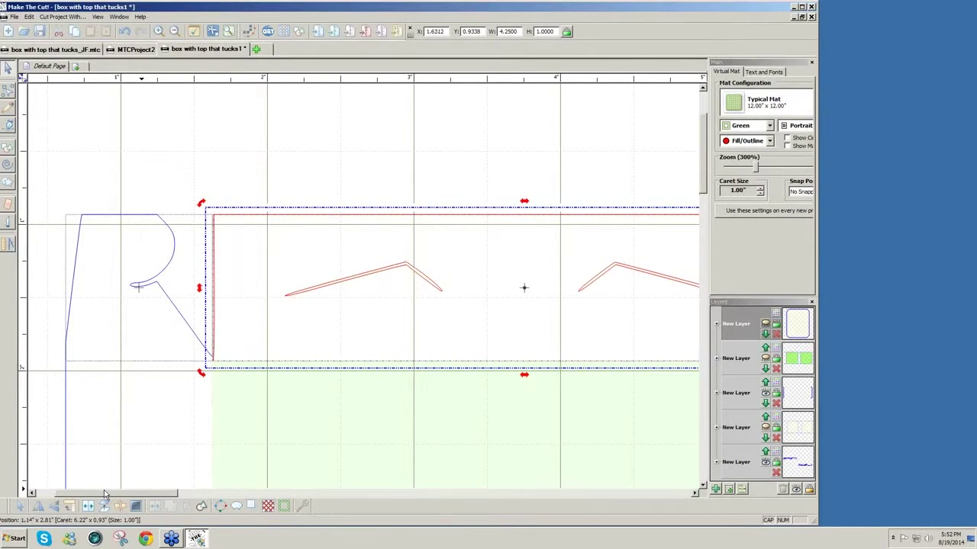
pyautogui.click(369, 141)
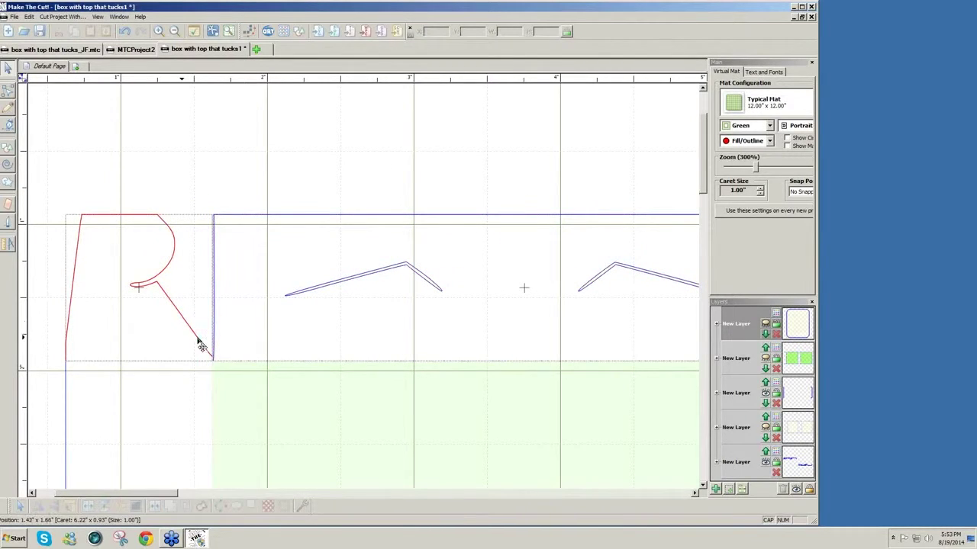
# - Convert the lower segment of the slit flap's inner edge to a line and join its end node to the adjacent curved flap
pyautogui.click(8, 92)
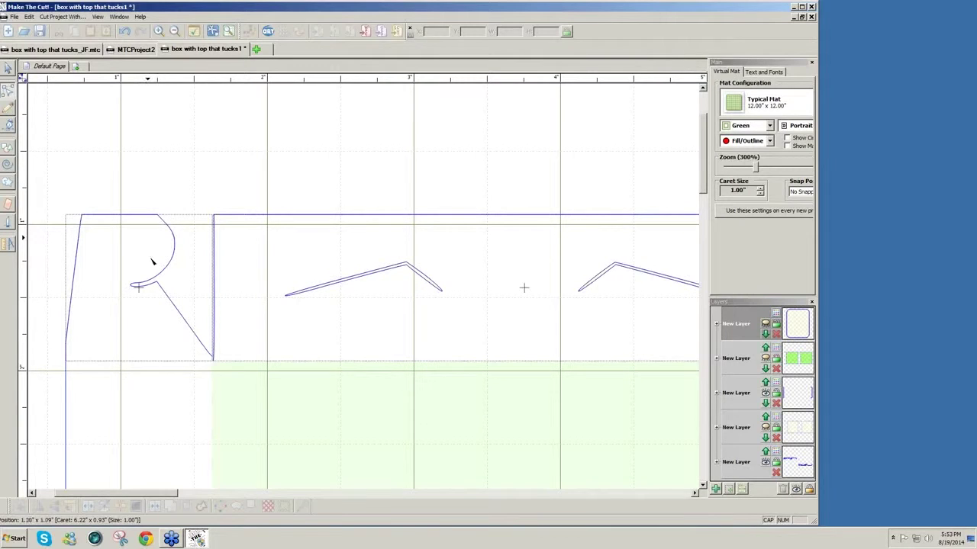
pyautogui.click(214, 362)
pyautogui.rightClick(214, 347)
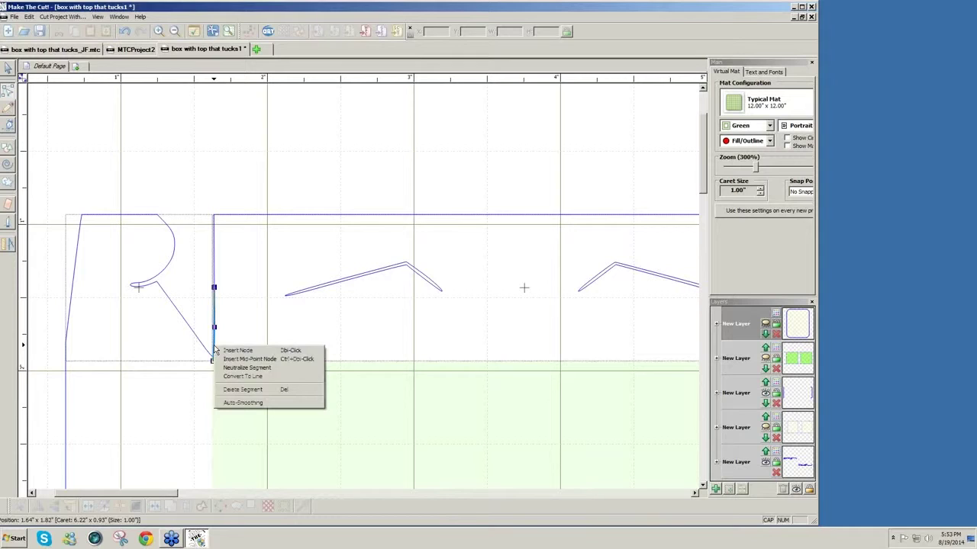
pyautogui.click(235, 377)
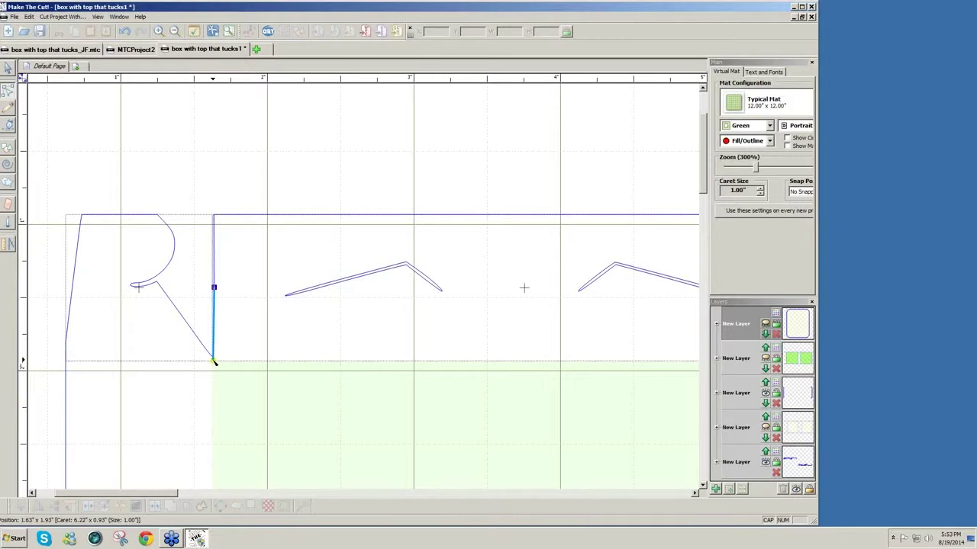
pyautogui.rightClick(214, 363)
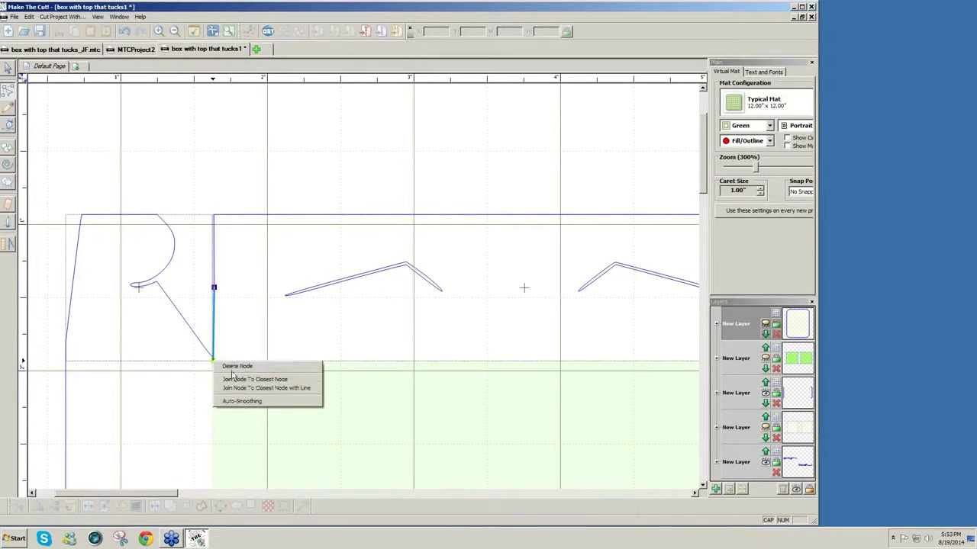
pyautogui.click(233, 379)
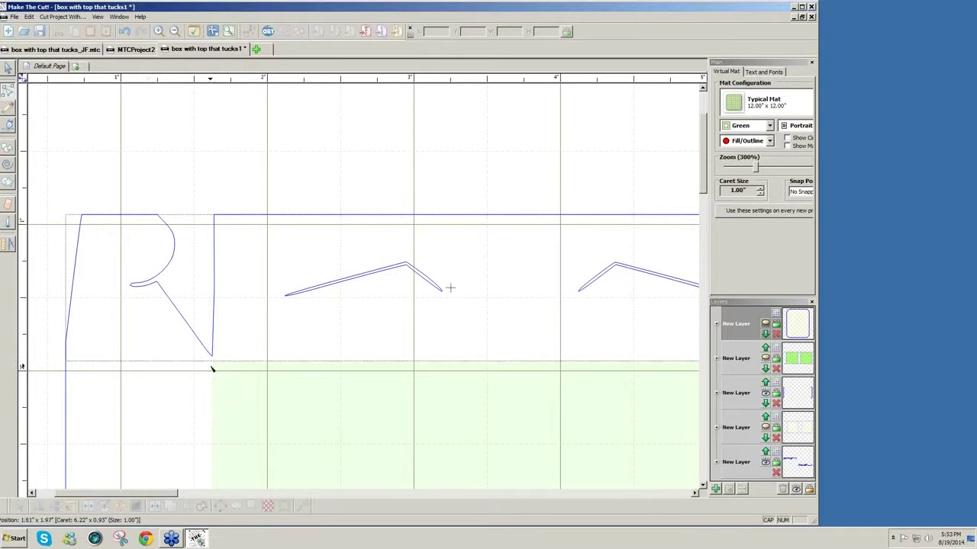
# - Delete the middle node on the slit flap's edge beside the first curved flap and convert that edge to a straight line
pyautogui.click(209, 352)
pyautogui.click(214, 288)
pyautogui.rightClick(215, 288)
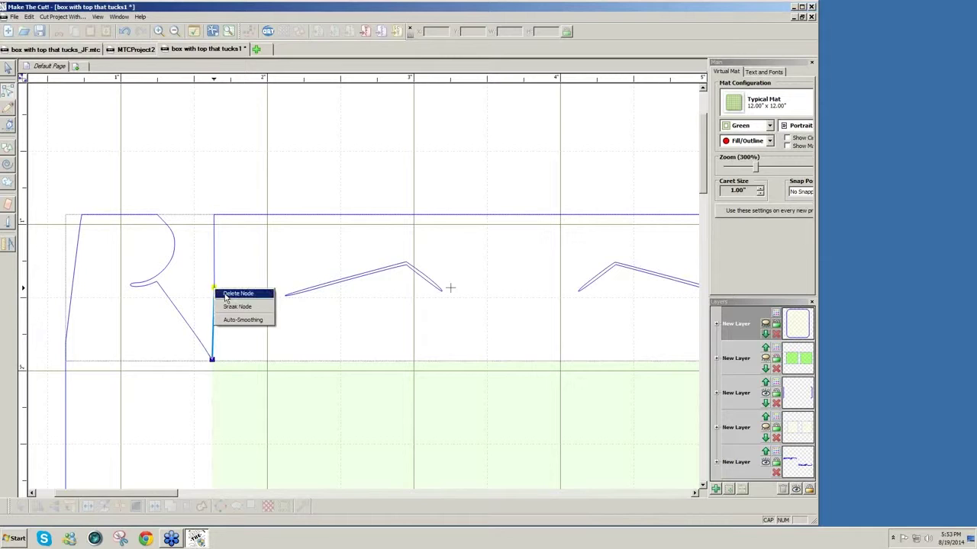
pyautogui.click(229, 293)
pyautogui.click(213, 298)
pyautogui.rightClick(214, 294)
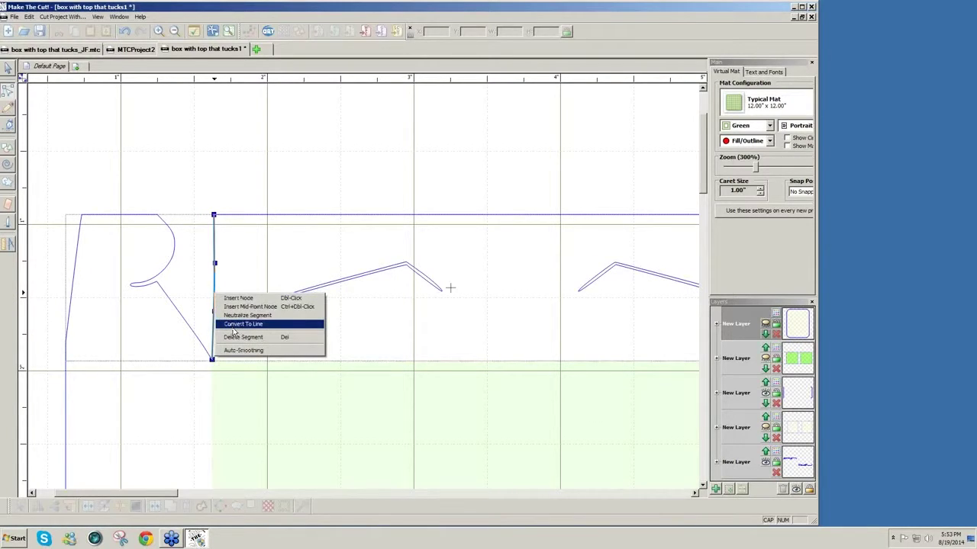
pyautogui.click(235, 325)
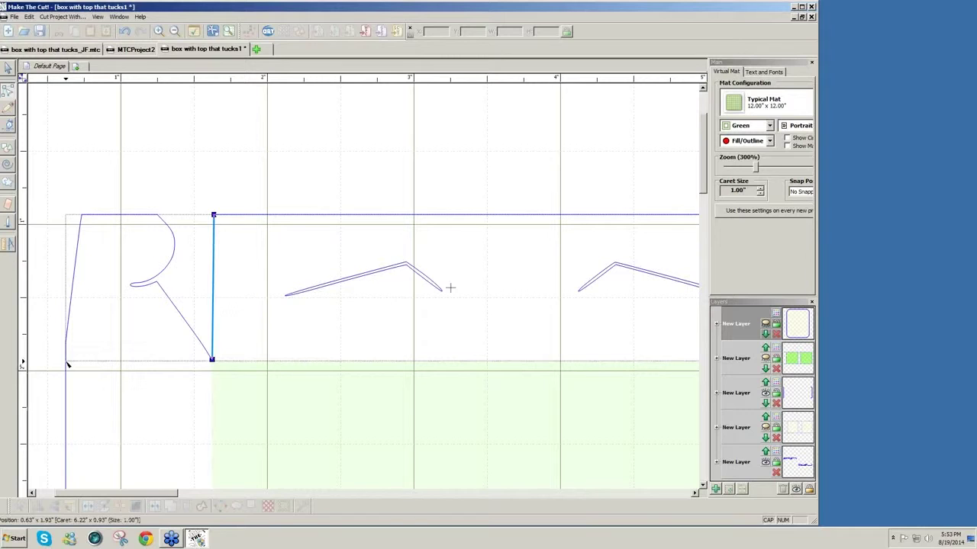
# - Move the second upper curved flap over the gap between the squares, flush against the slit flap, at X 5.8842
pyautogui.moveTo(166, 496); pyautogui.dragTo(263, 495)
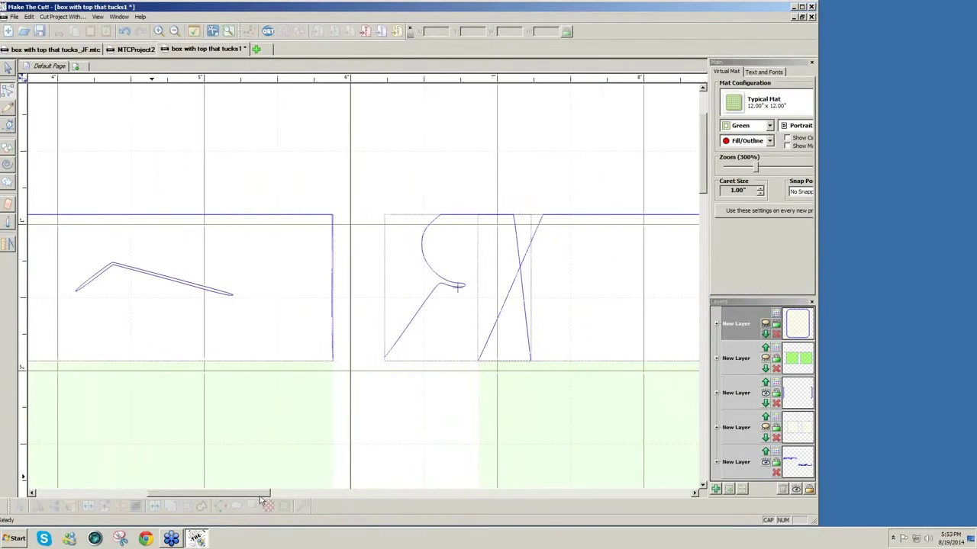
pyautogui.click(9, 69)
pyautogui.moveTo(343, 161); pyautogui.dragTo(563, 384)
pyautogui.press('Left')
pyautogui.press('Left')
pyautogui.press('Left')
pyautogui.press('Left')
pyautogui.press('Left')
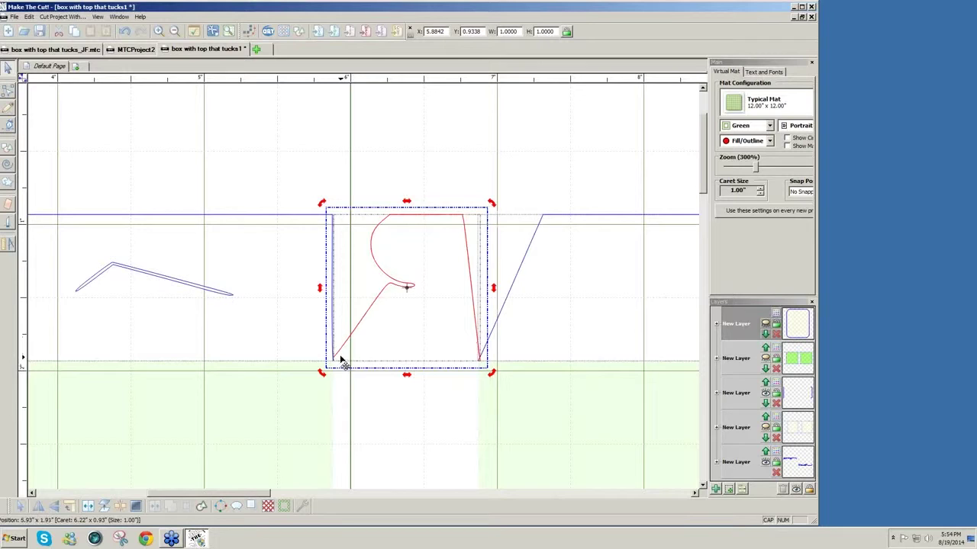
pyautogui.moveTo(260, 498); pyautogui.dragTo(268, 498)
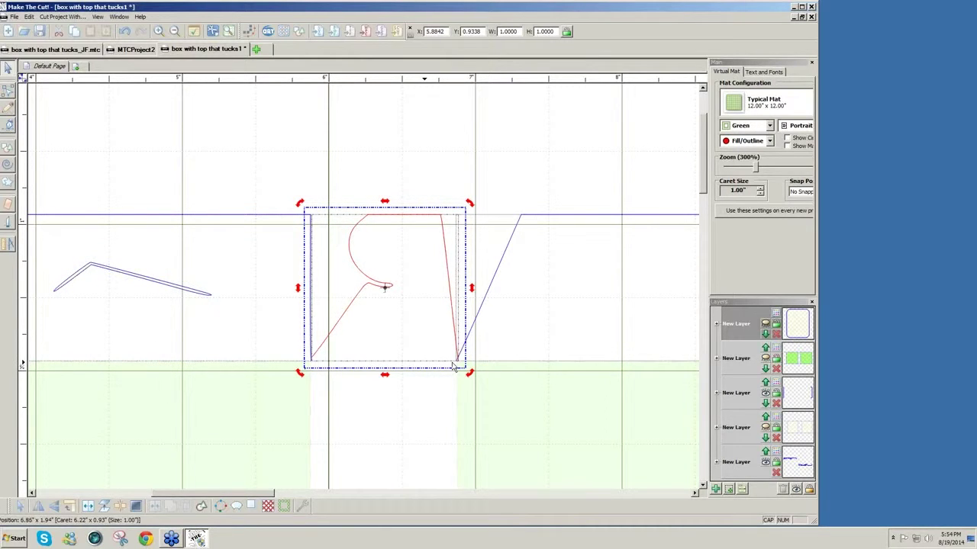
# - Join the second upper curved flap's lower end nodes to the neighbouring flaps and convert the lower segment of its slanted edge to a line
pyautogui.click(7, 93)
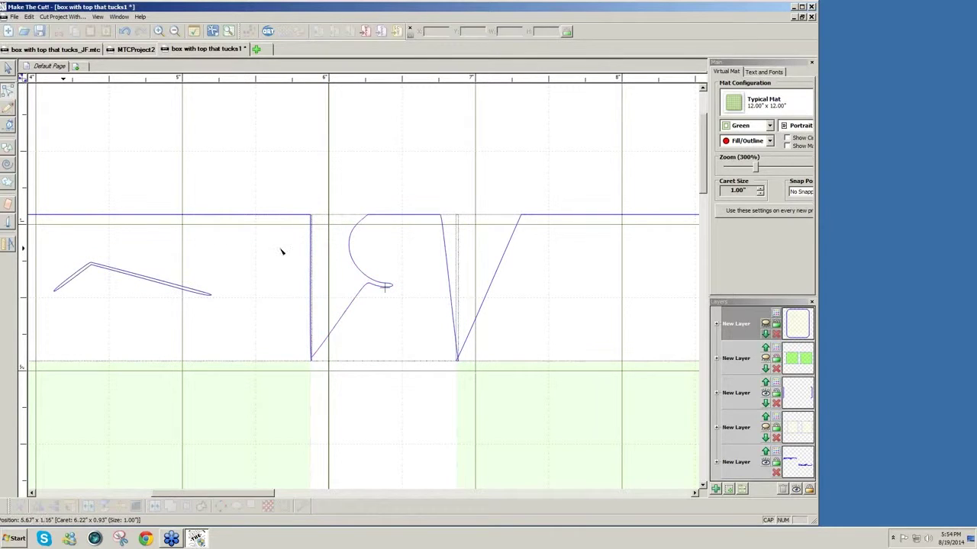
pyautogui.click(312, 358)
pyautogui.click(458, 361)
pyautogui.click(455, 357)
pyautogui.click(454, 353)
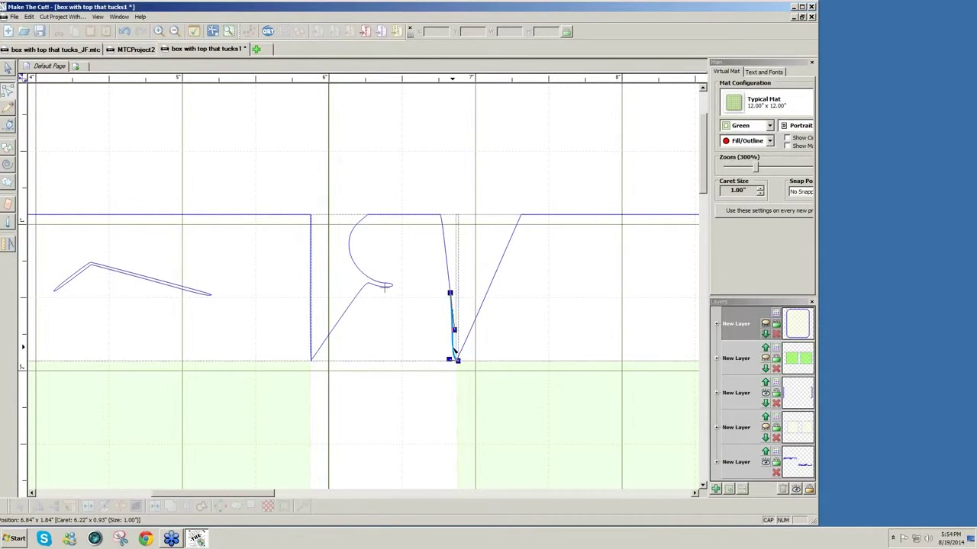
pyautogui.rightClick(455, 353)
pyautogui.click(472, 380)
# - Delete the middle node on the second upper curved flap's slanted edge and convert the remaining segment to a straight line
pyautogui.rightClick(450, 294)
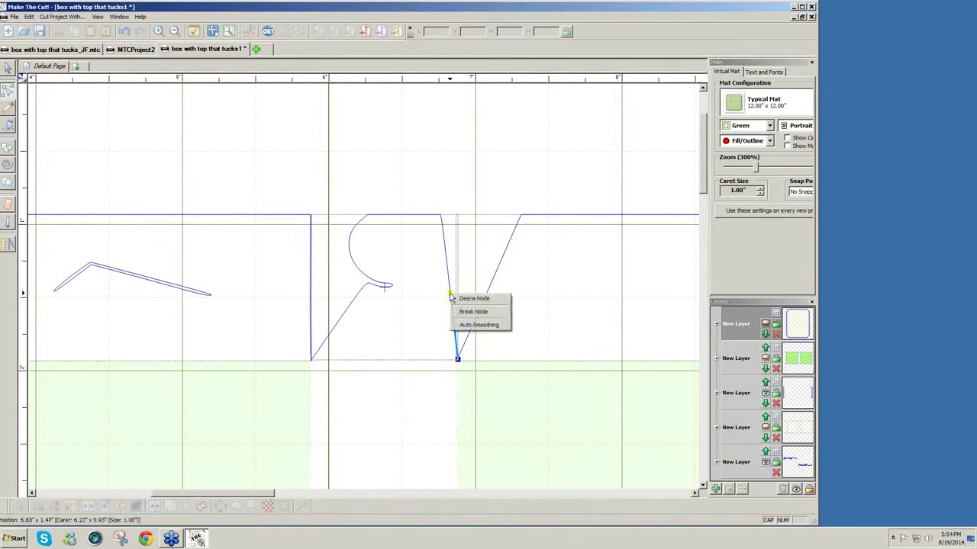
pyautogui.click(461, 299)
pyautogui.click(450, 300)
pyautogui.rightClick(451, 303)
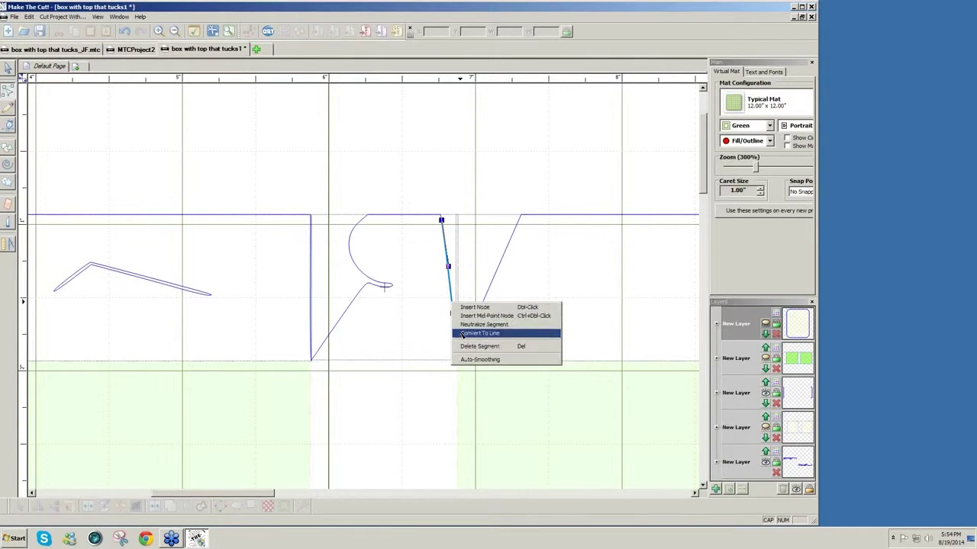
pyautogui.click(473, 333)
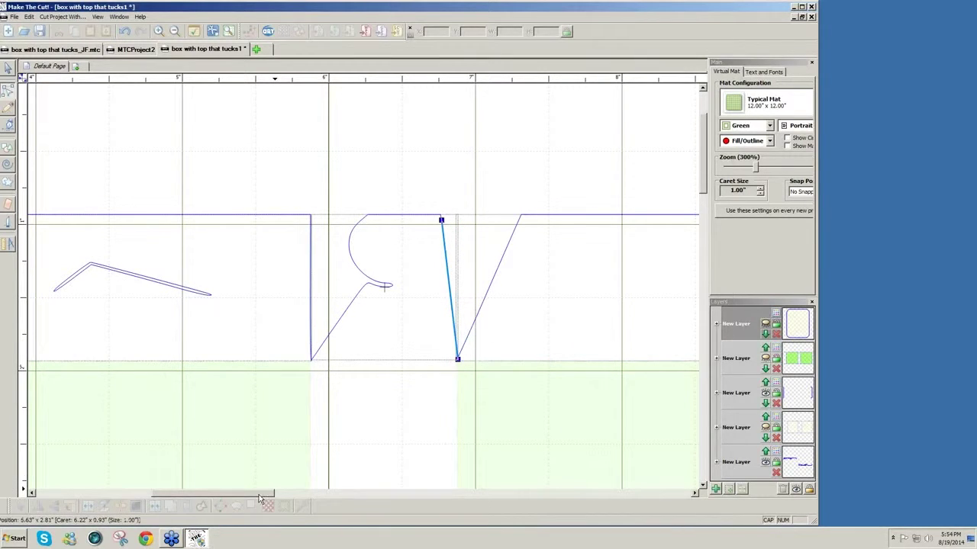
# - Join the lower end node of the upper trapezoid flap's outer edge to the side glue tab at the second square's corner
pyautogui.moveTo(260, 500); pyautogui.dragTo(320, 499)
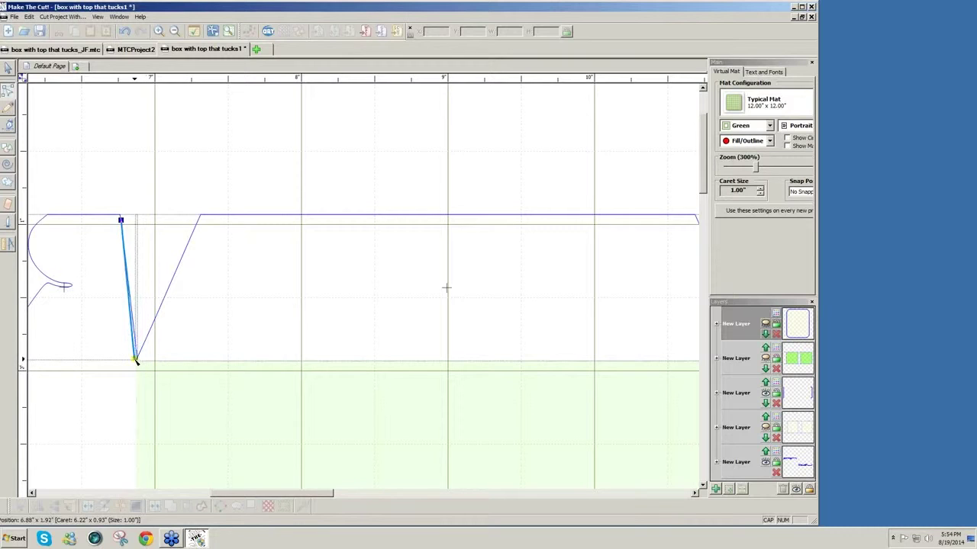
pyautogui.moveTo(226, 495); pyautogui.dragTo(280, 501)
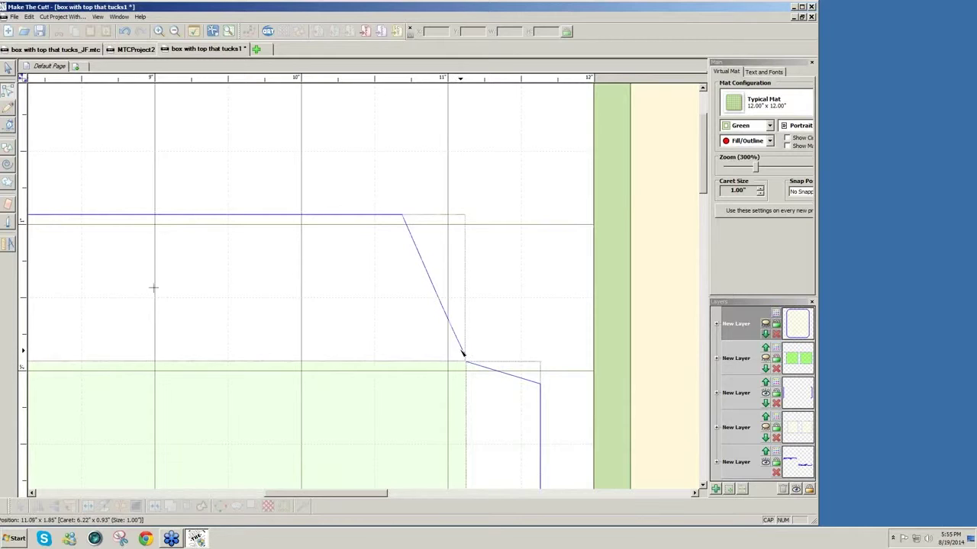
pyautogui.click(466, 357)
pyautogui.moveTo(464, 355); pyautogui.dragTo(466, 361)
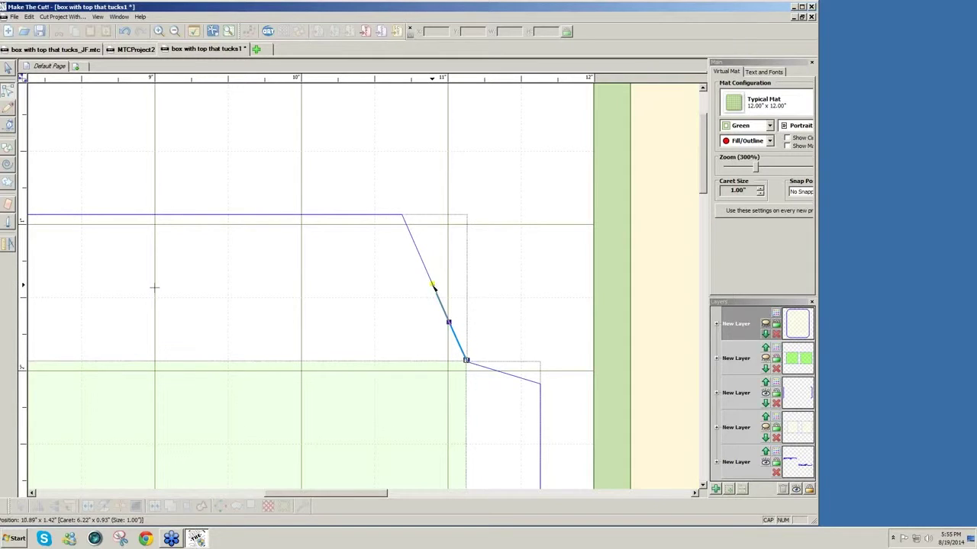
# - Delete the middle node on the upper trapezoid flap's outer edge and convert that edge to a straight line
pyautogui.rightClick(431, 287)
pyautogui.click(438, 290)
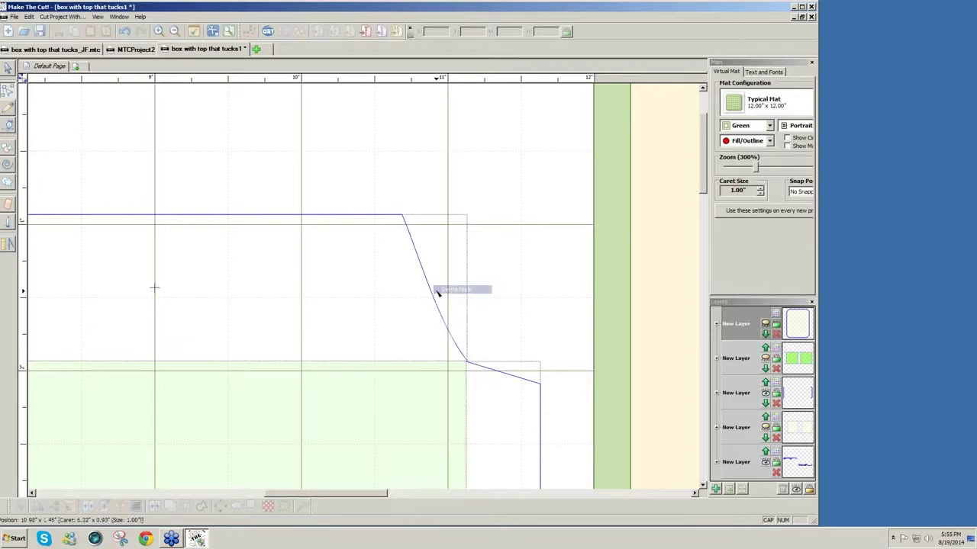
pyautogui.click(434, 297)
pyautogui.rightClick(434, 296)
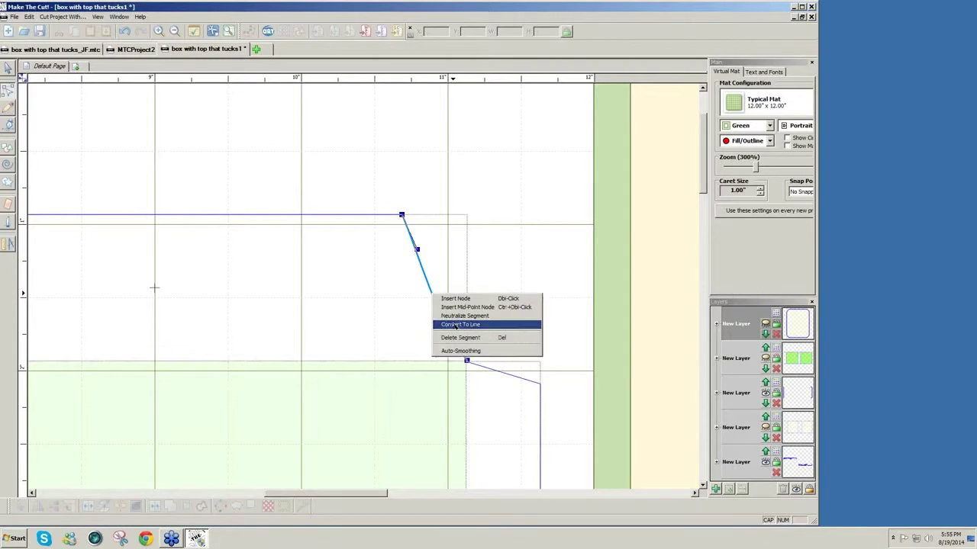
pyautogui.click(456, 325)
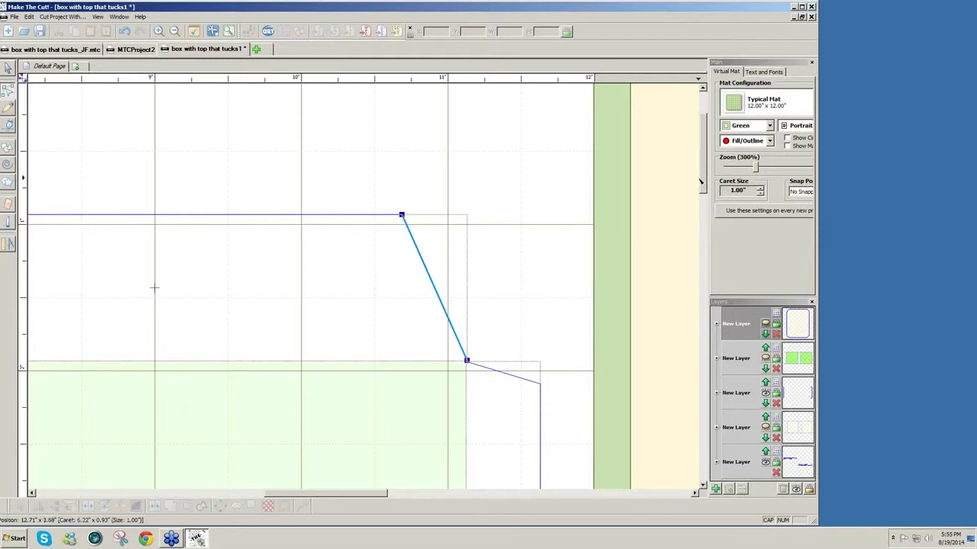
# - Shift the second lower curved flap off the lower slit flap until it sits in the gap before the trapezoid flap
pyautogui.moveTo(701, 179); pyautogui.dragTo(689, 305)
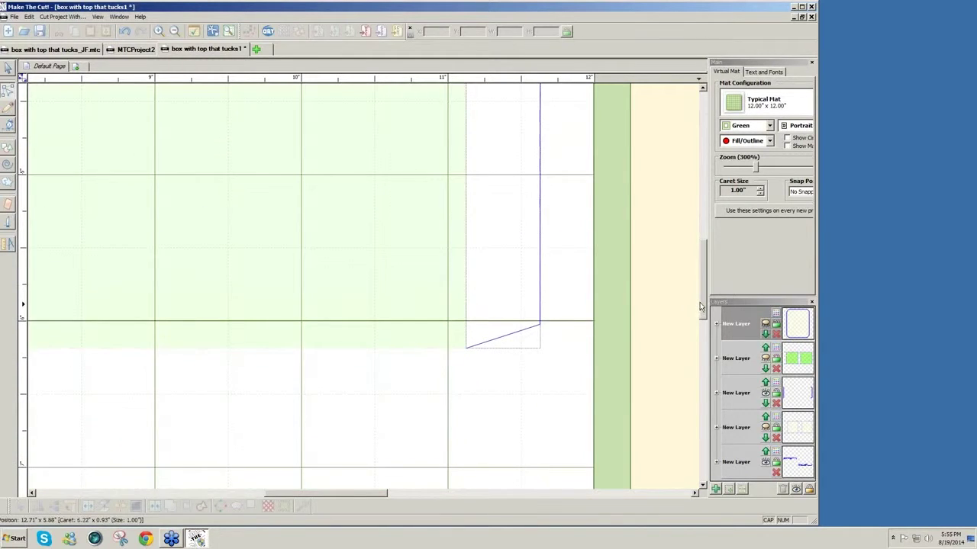
pyautogui.moveTo(288, 496); pyautogui.dragTo(387, 492)
pyautogui.click(8, 70)
pyautogui.moveTo(155, 282); pyautogui.dragTo(744, 494)
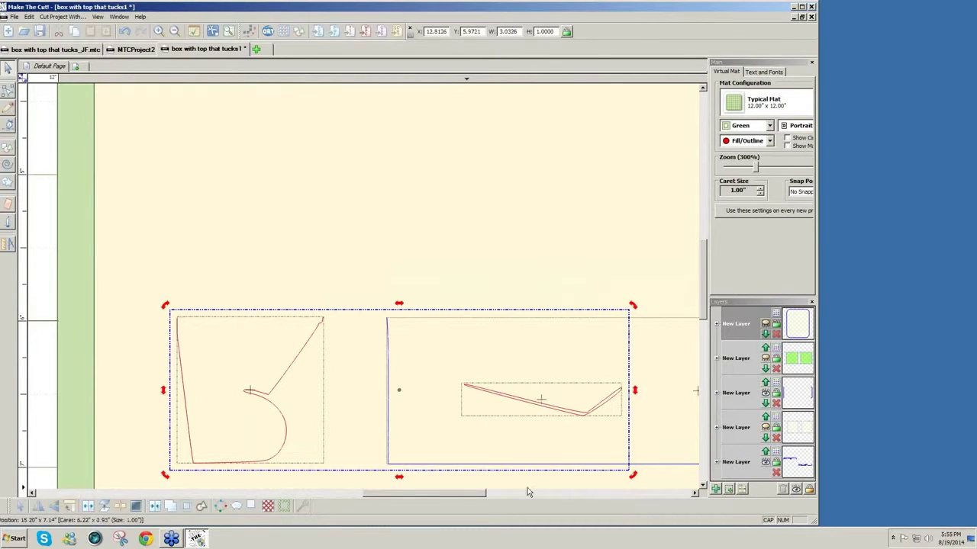
pyautogui.moveTo(755, 166); pyautogui.dragTo(737, 167)
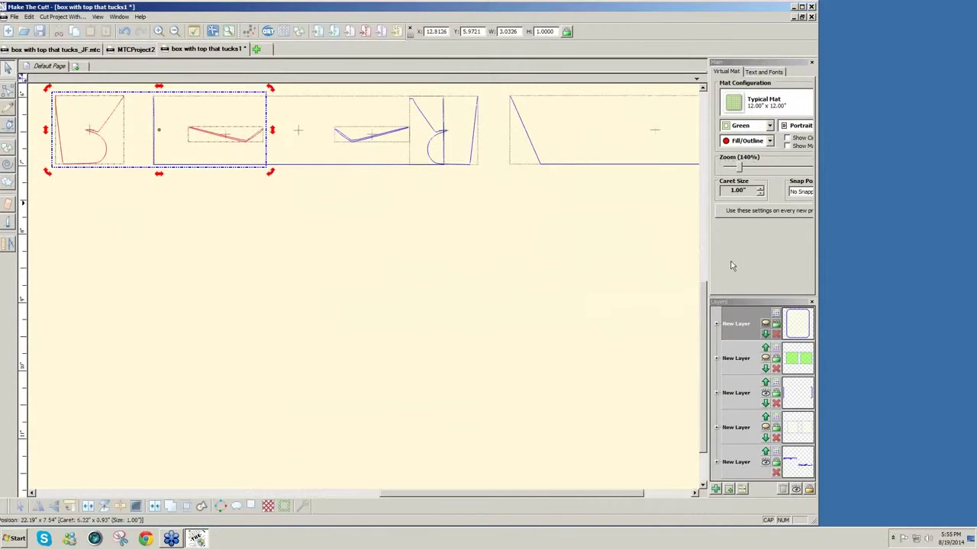
pyautogui.moveTo(707, 334); pyautogui.dragTo(708, 314)
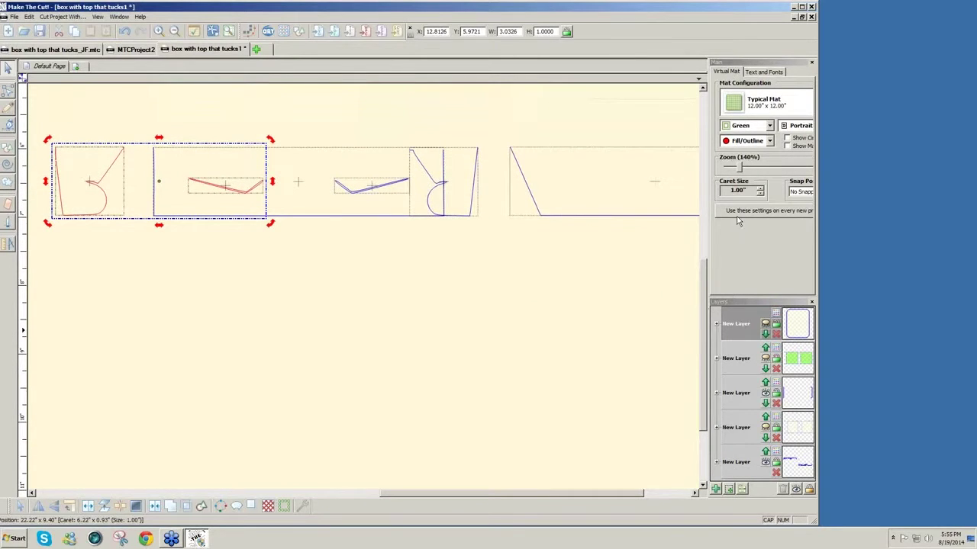
pyautogui.moveTo(738, 169); pyautogui.dragTo(734, 171)
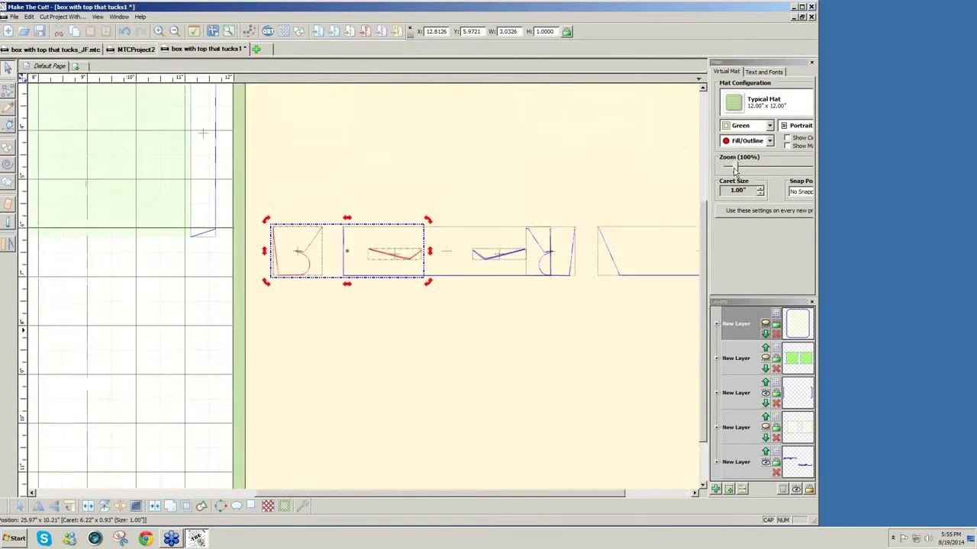
pyautogui.click(427, 492)
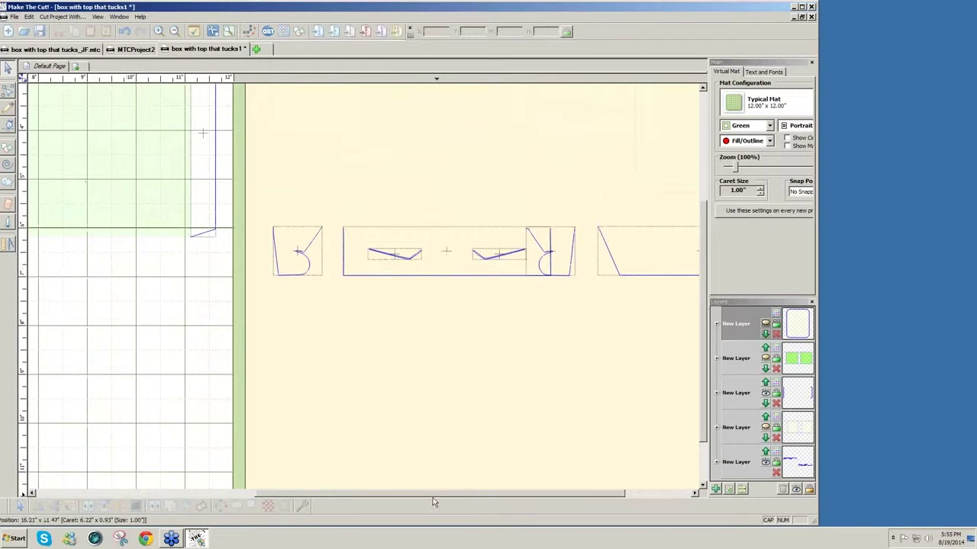
pyautogui.moveTo(432, 498); pyautogui.dragTo(529, 506)
pyautogui.moveTo(131, 192); pyautogui.dragTo(606, 360)
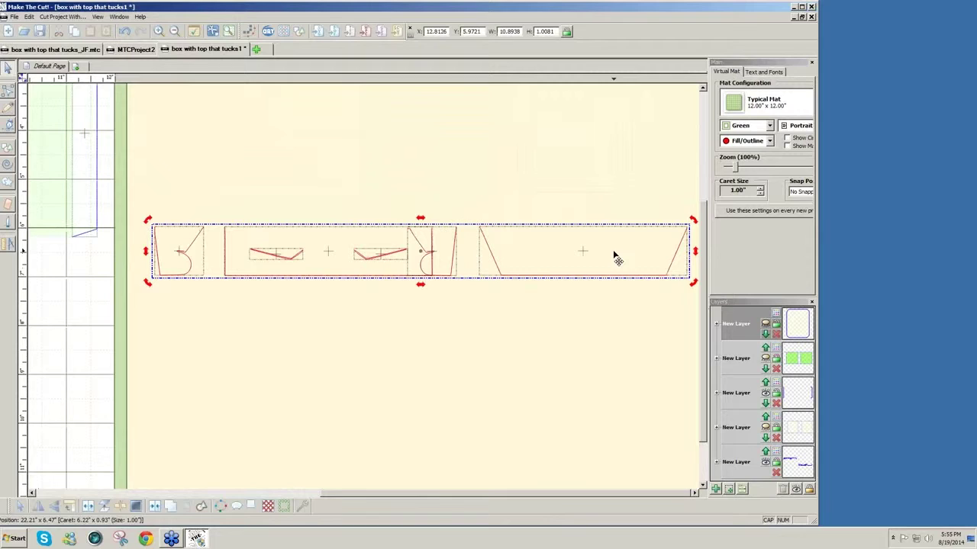
pyautogui.click(487, 284)
pyautogui.click(443, 265)
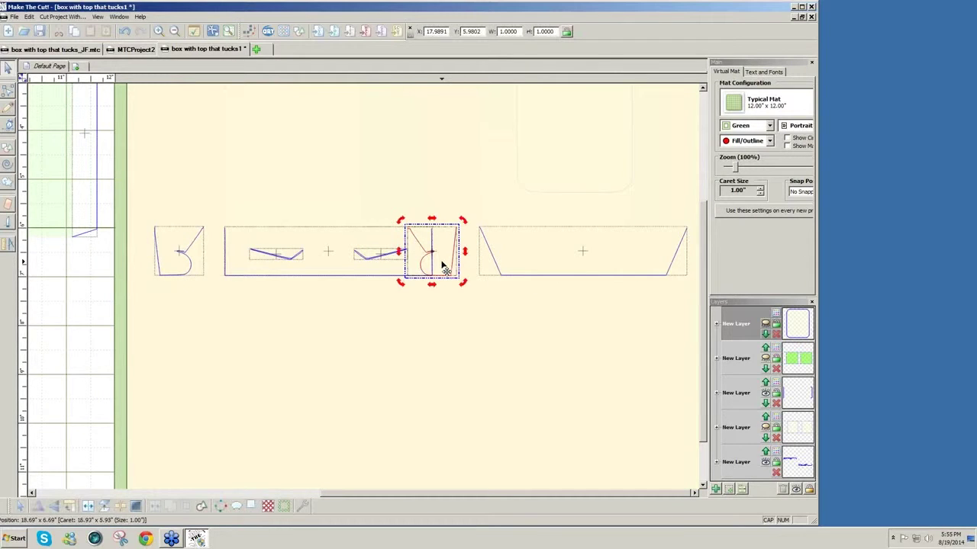
pyautogui.press('Right')
pyautogui.press('Right')
pyautogui.press('Right')
pyautogui.press('Right')
pyautogui.press('Right')
pyautogui.press('Right')
pyautogui.press('Right')
pyautogui.press('Right')
pyautogui.press('Right')
pyautogui.press('Right')
pyautogui.press('Right')
pyautogui.press('Right')
pyautogui.press('Right')
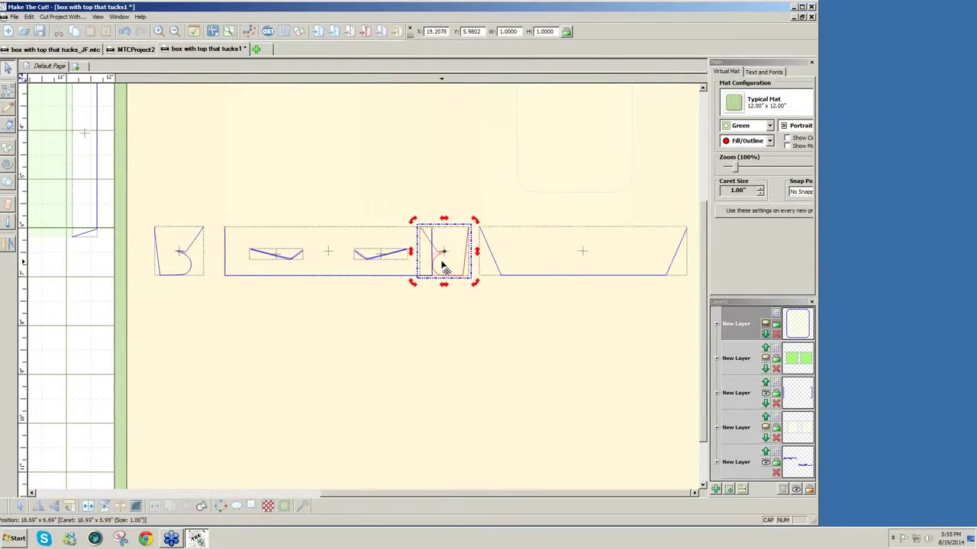
pyautogui.press('Right')
pyautogui.press('Right')
pyautogui.press('Right')
pyautogui.press('Right')
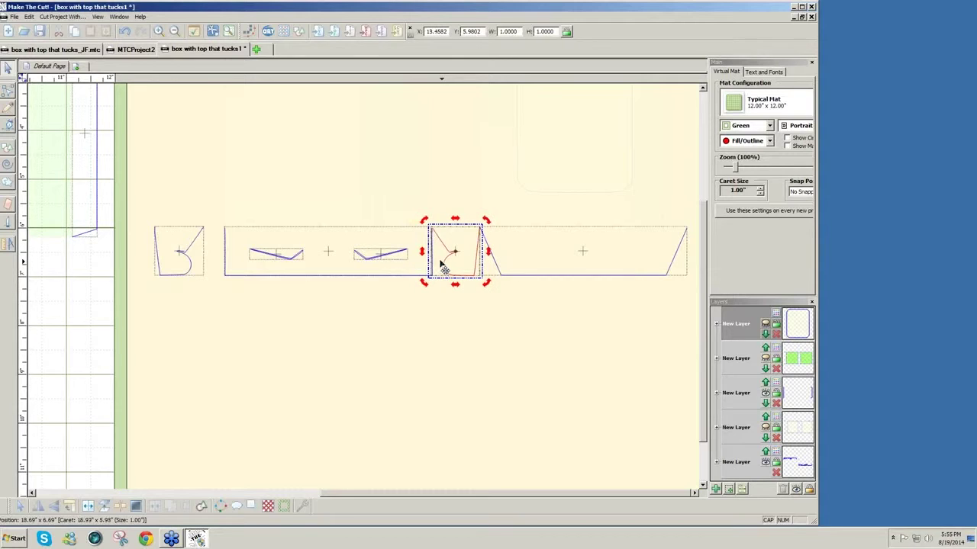
# - Move all the lower flaps together onto the mat beneath the squares, at X 0.6355, Y 6.1700
pyautogui.click(647, 359)
pyautogui.moveTo(145, 211); pyautogui.dragTo(780, 349)
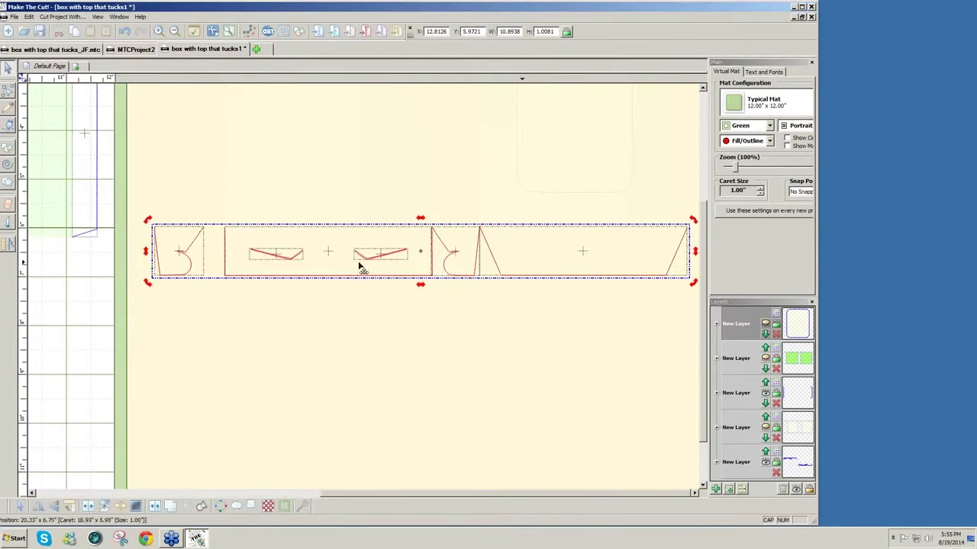
pyautogui.moveTo(163, 252); pyautogui.dragTo(7, 281)
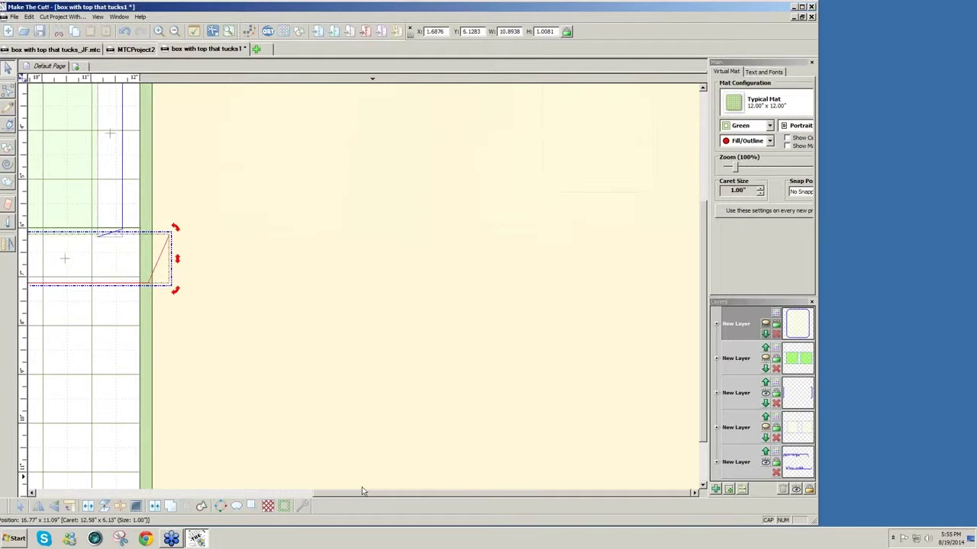
pyautogui.moveTo(361, 492); pyautogui.dragTo(195, 463)
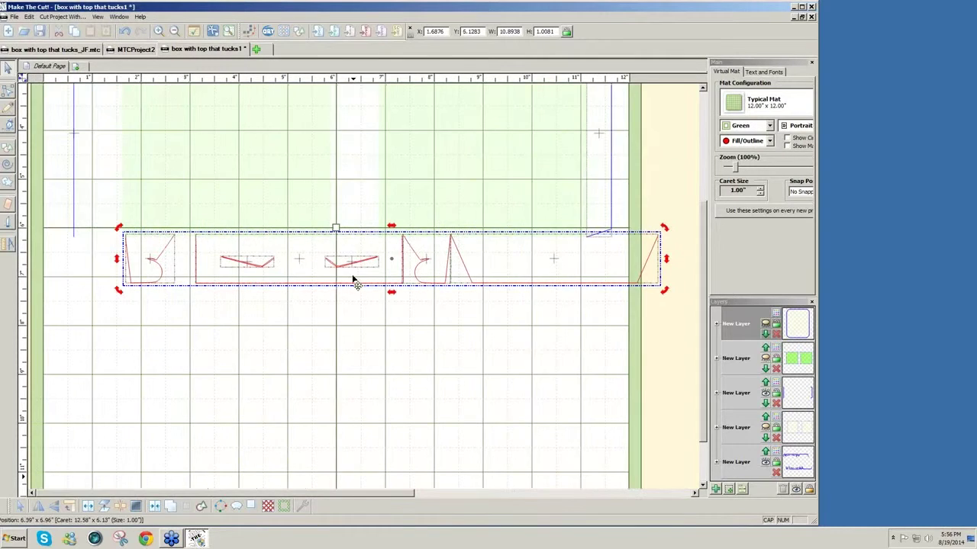
pyautogui.click(316, 287)
pyautogui.moveTo(316, 287); pyautogui.dragTo(305, 280)
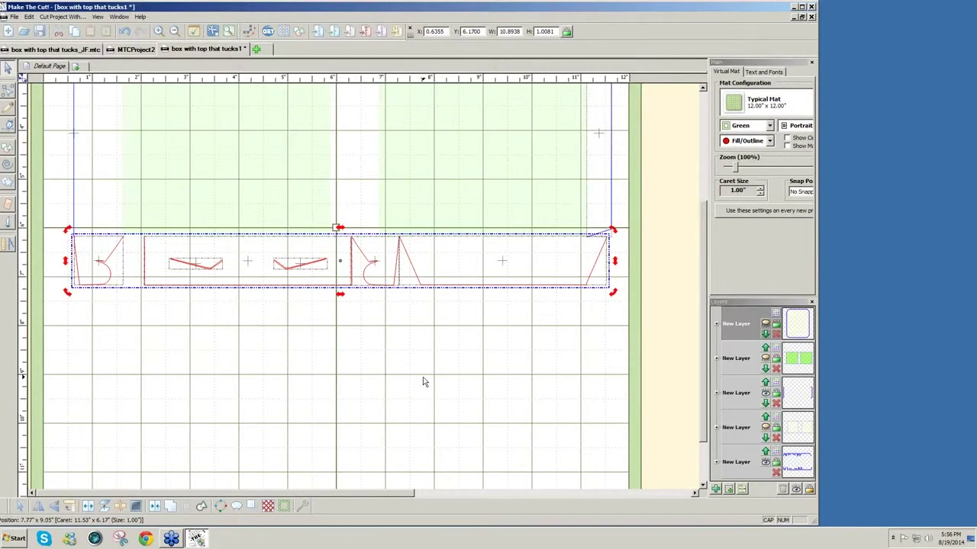
# - Nudge the first lower curved flap to X 0.6251 so it aligns with the box's outer side edge
pyautogui.scroll(2, 423, 377)
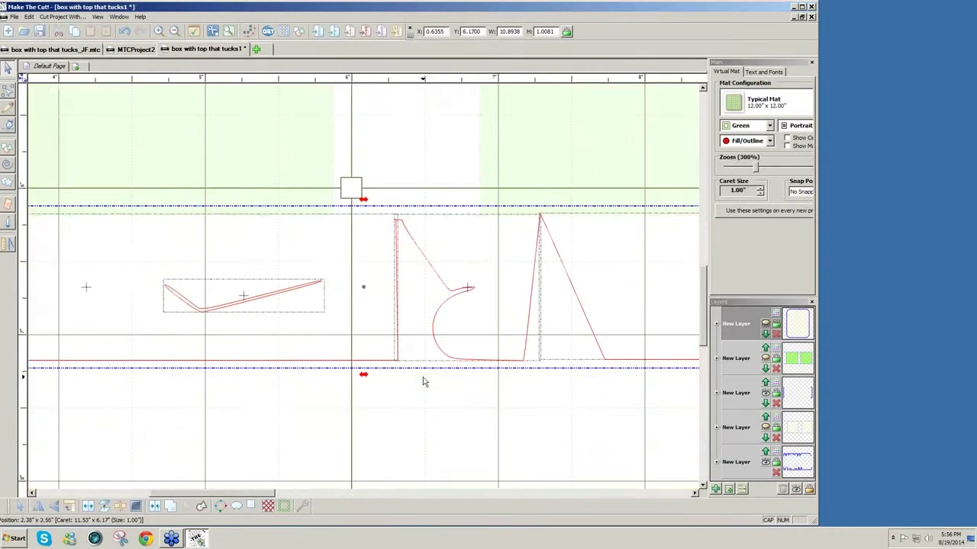
pyautogui.moveTo(262, 497); pyautogui.dragTo(145, 492)
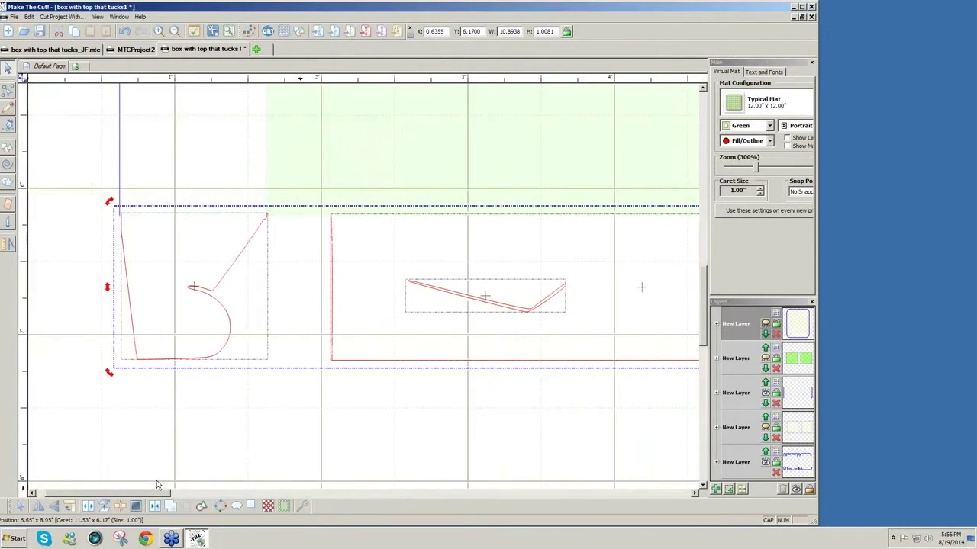
pyautogui.click(347, 432)
pyautogui.click(202, 353)
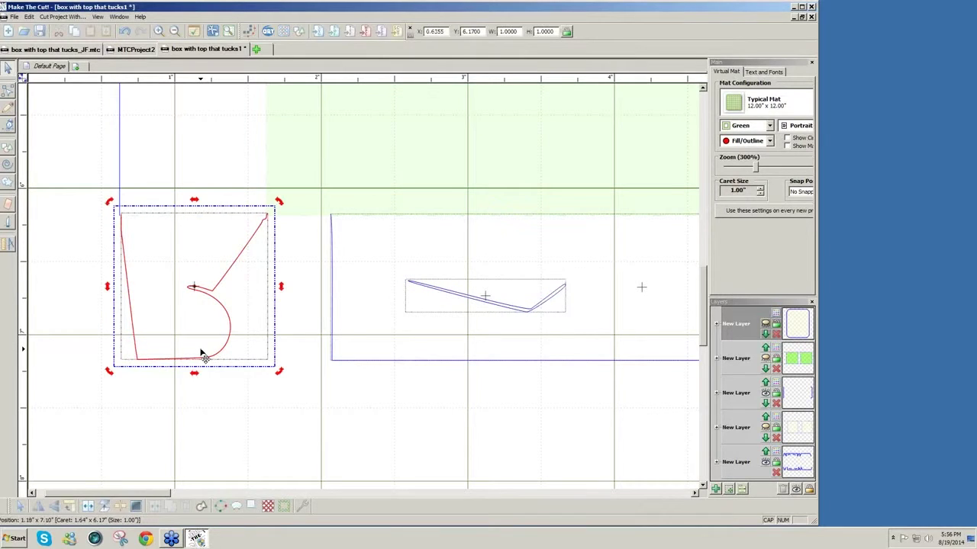
pyautogui.press('Left')
pyautogui.press('Left')
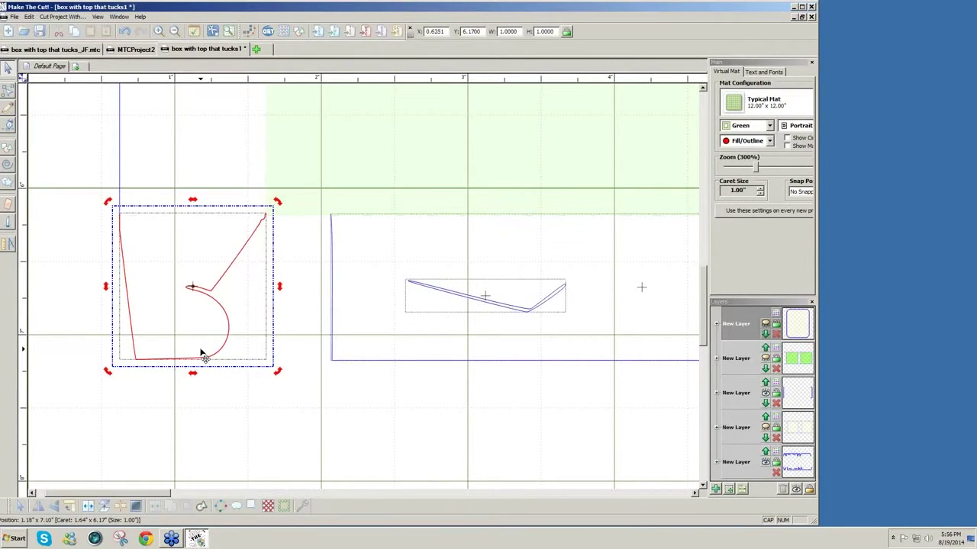
pyautogui.press('Left')
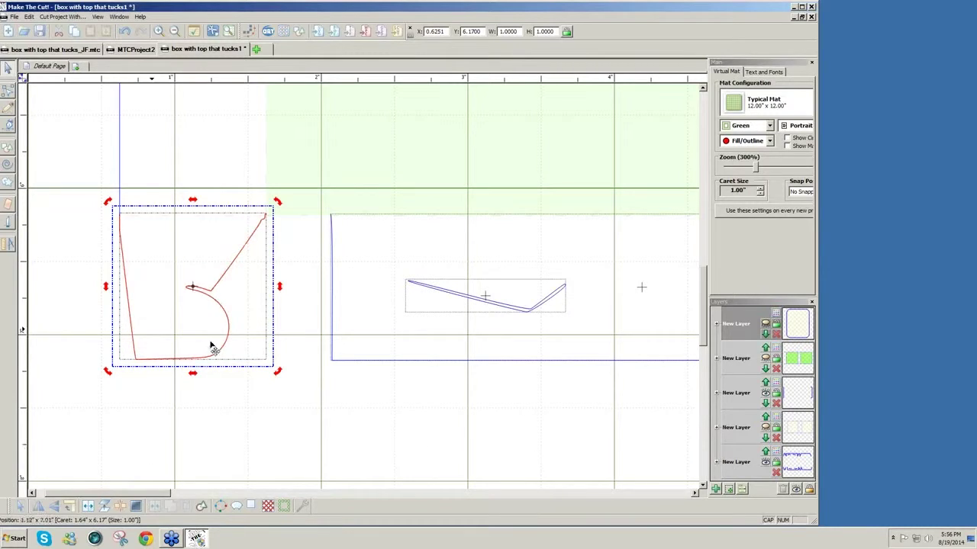
# - Select all the lower flaps together and nudge them vertically to Y 6.1923, just below the squares
pyautogui.moveTo(757, 171); pyautogui.dragTo(737, 168)
pyautogui.scroll(5, 706, 352)
pyautogui.moveTo(33, 142); pyautogui.dragTo(698, 284)
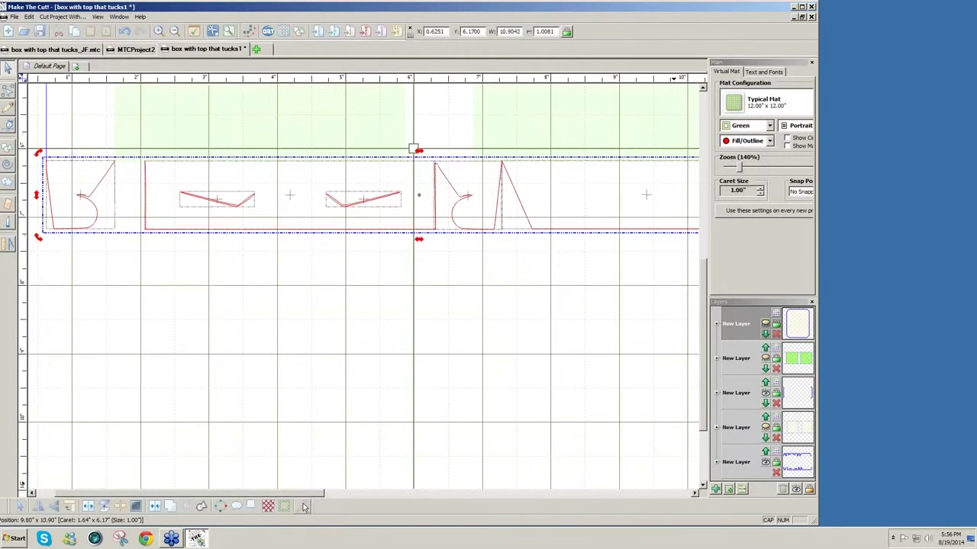
pyautogui.moveTo(305, 498); pyautogui.dragTo(308, 498)
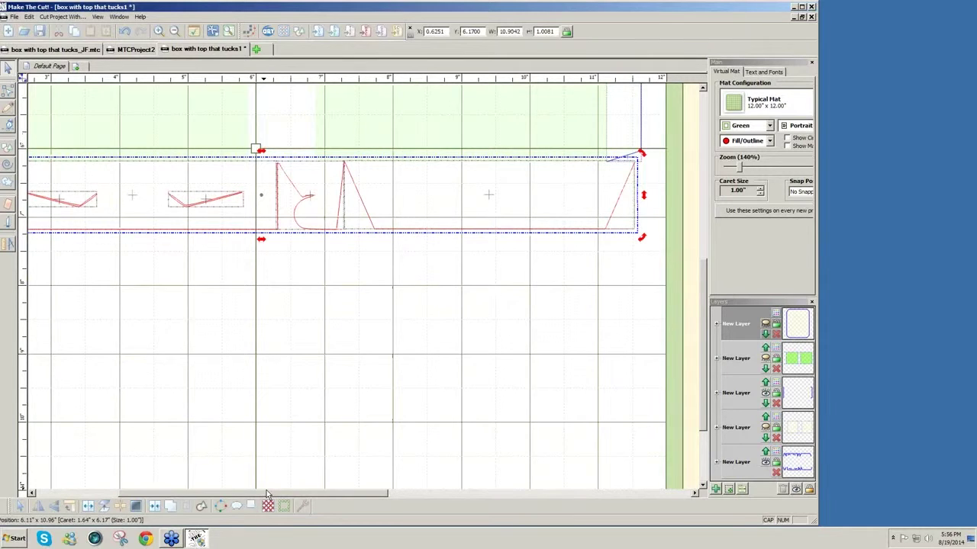
pyautogui.hscroll(-8, 235, 389)
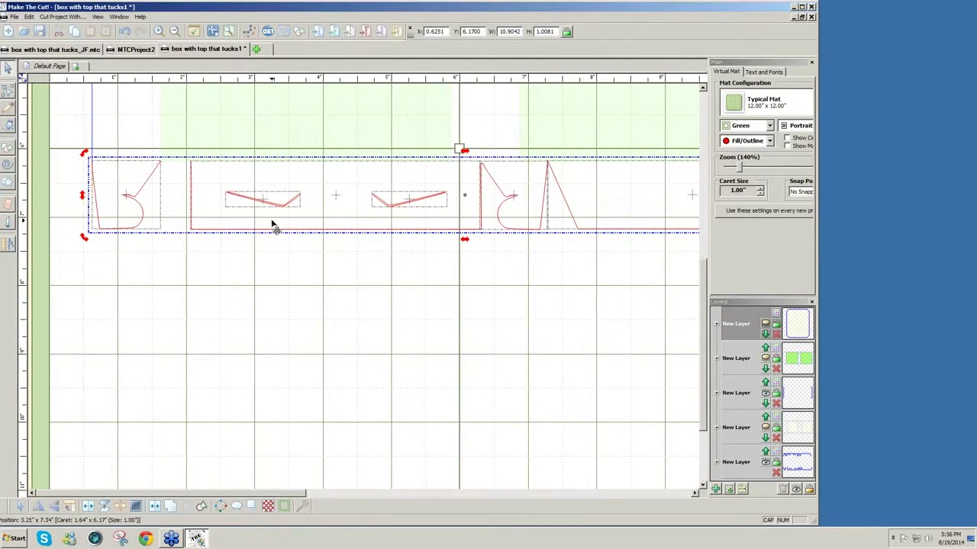
pyautogui.press('Down')
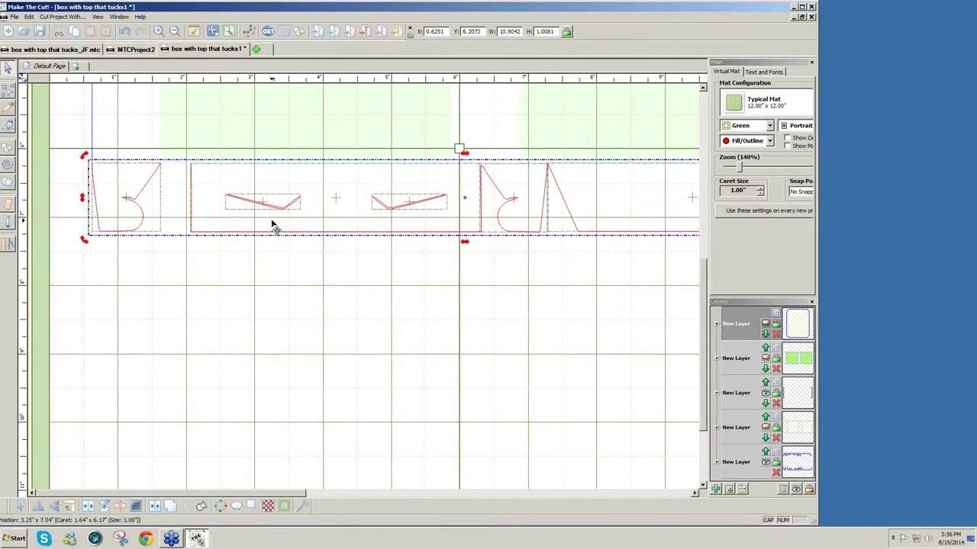
pyautogui.press('Up')
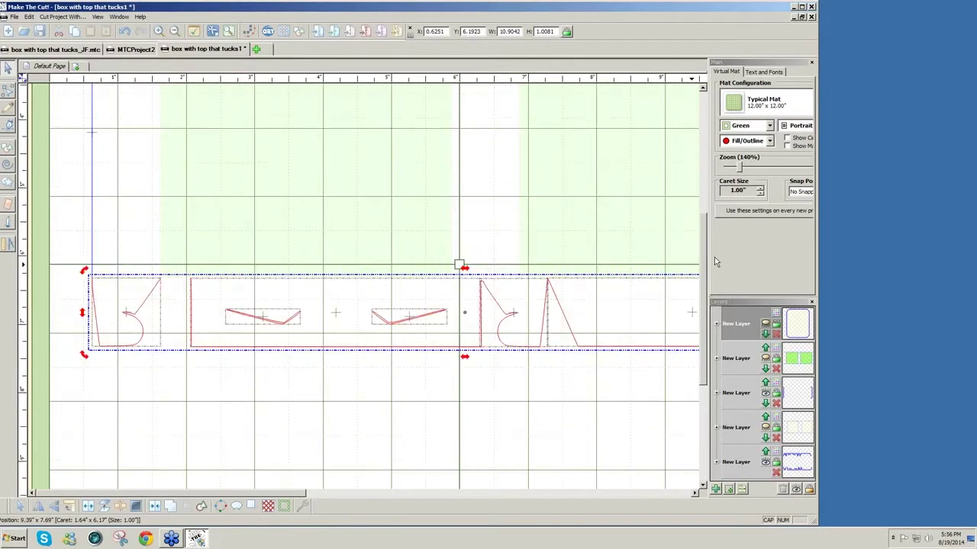
# - Duplicate the complete row of upper flaps, including the trapezoid flap, and flip the copy vertically
pyautogui.scroll(5, 308, 202)
pyautogui.click(308, 202)
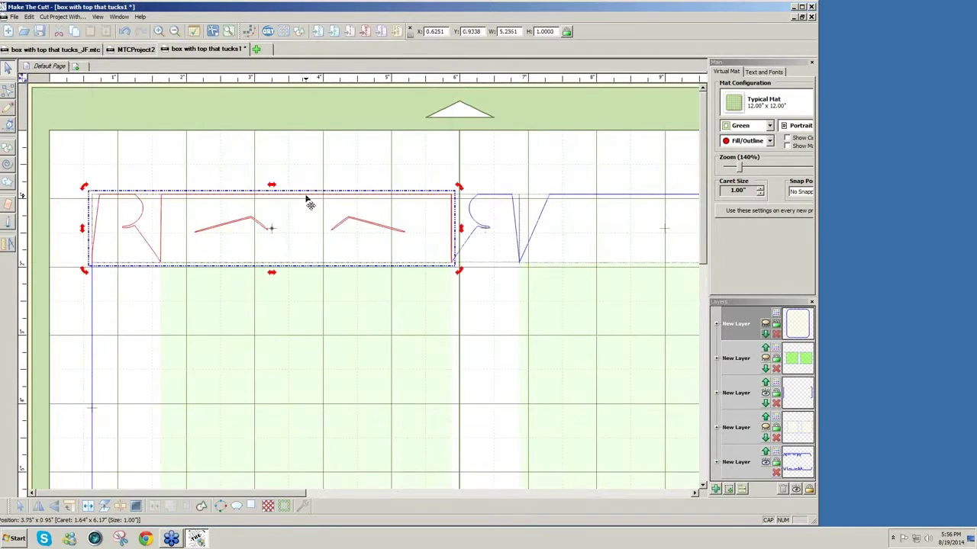
pyautogui.moveTo(67, 165); pyautogui.dragTo(699, 303)
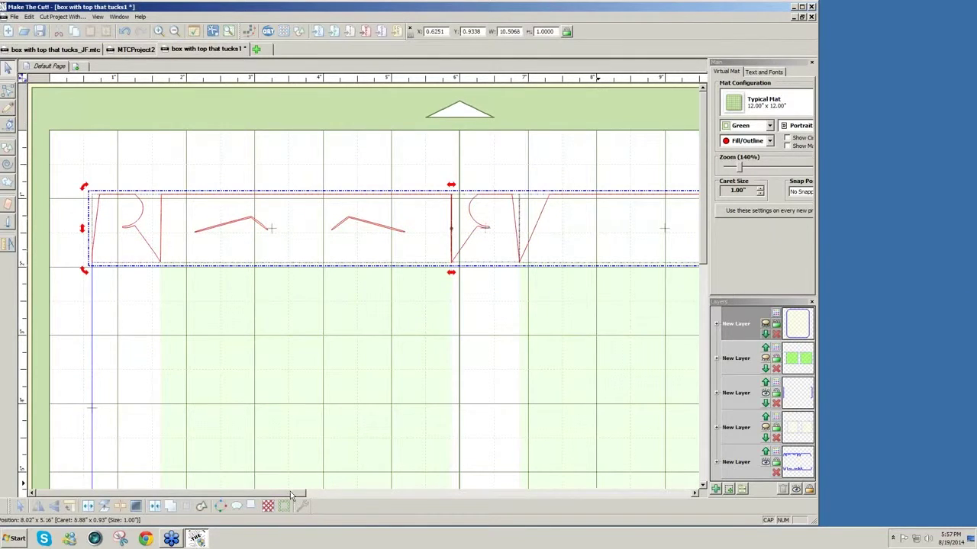
pyautogui.moveTo(290, 495); pyautogui.dragTo(384, 501)
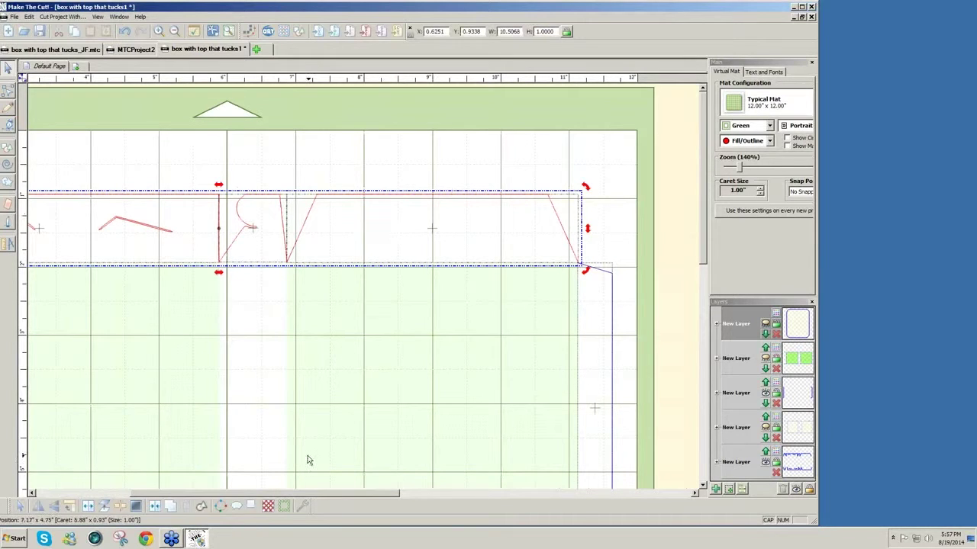
pyautogui.moveTo(299, 496); pyautogui.dragTo(191, 488)
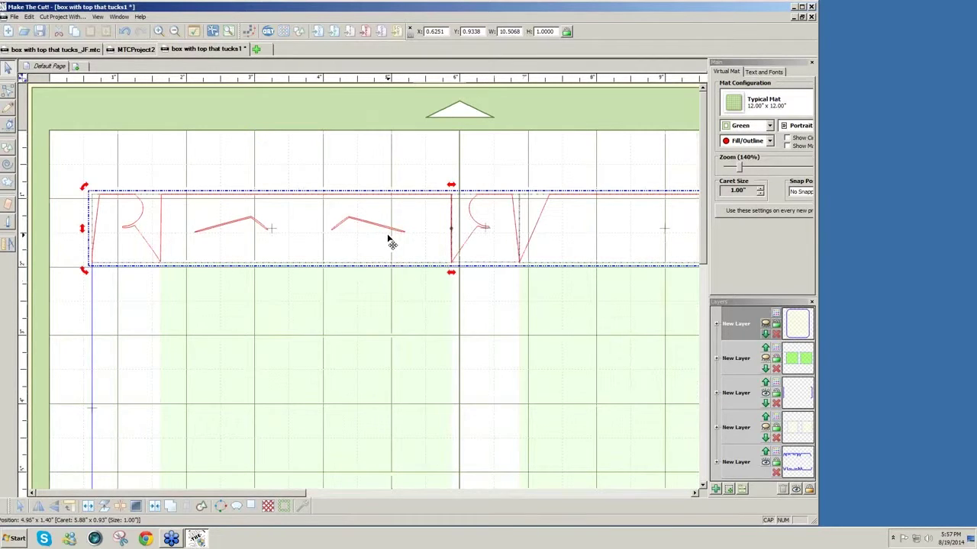
pyautogui.moveTo(391, 241); pyautogui.dragTo(388, 252)
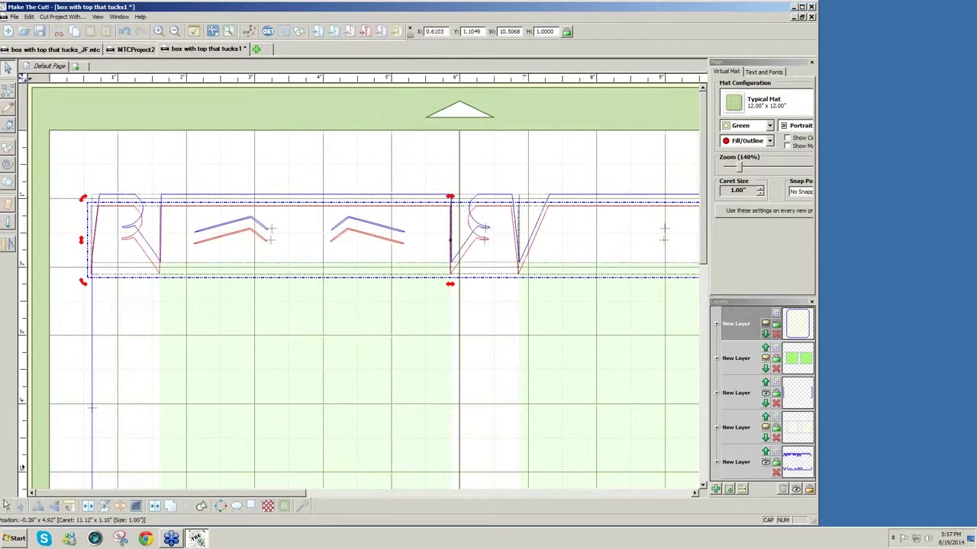
pyautogui.click(54, 506)
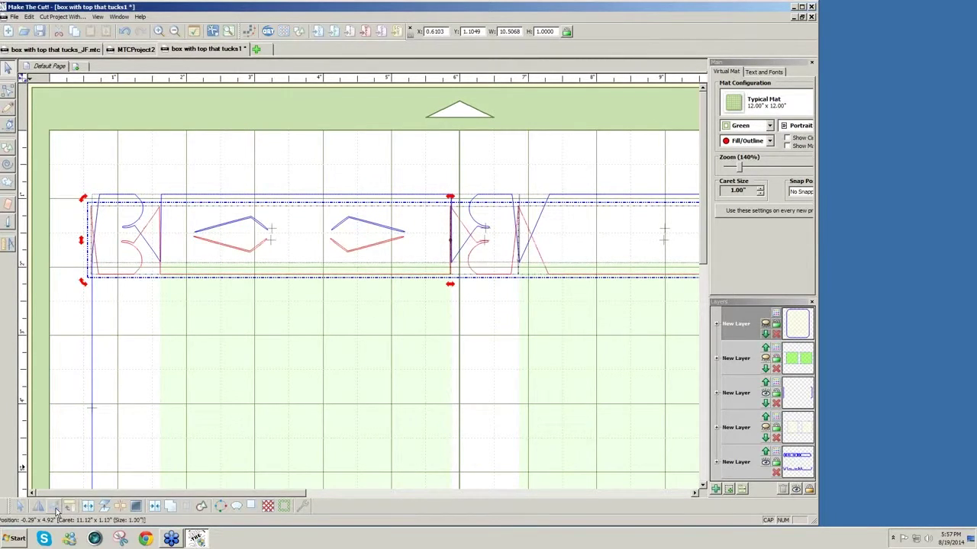
# - Move the flipped flap row down the mat to Y 5.2716, keeping its horizontal position
pyautogui.press('Down')
pyautogui.press('Down')
pyautogui.press('Down')
pyautogui.press('Down')
pyautogui.press('Down')
pyautogui.press('Down')
pyautogui.press('Down')
pyautogui.press('Down')
pyautogui.press('Down')
pyautogui.press('Down')
pyautogui.press('Down')
pyautogui.press('Down')
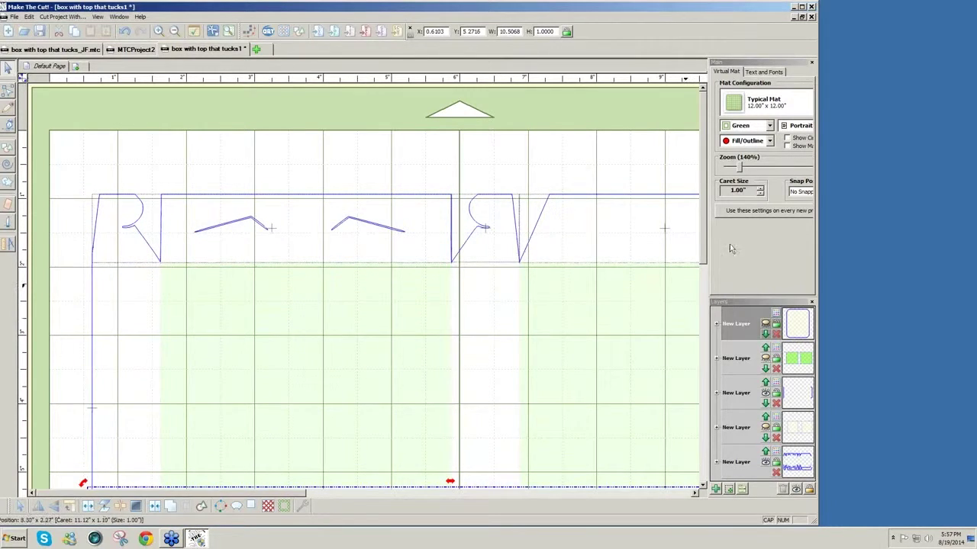
# - Delete the old misaligned lower flap pieces and leave the flipped flap row in place
pyautogui.scroll(-5, 338, 416)
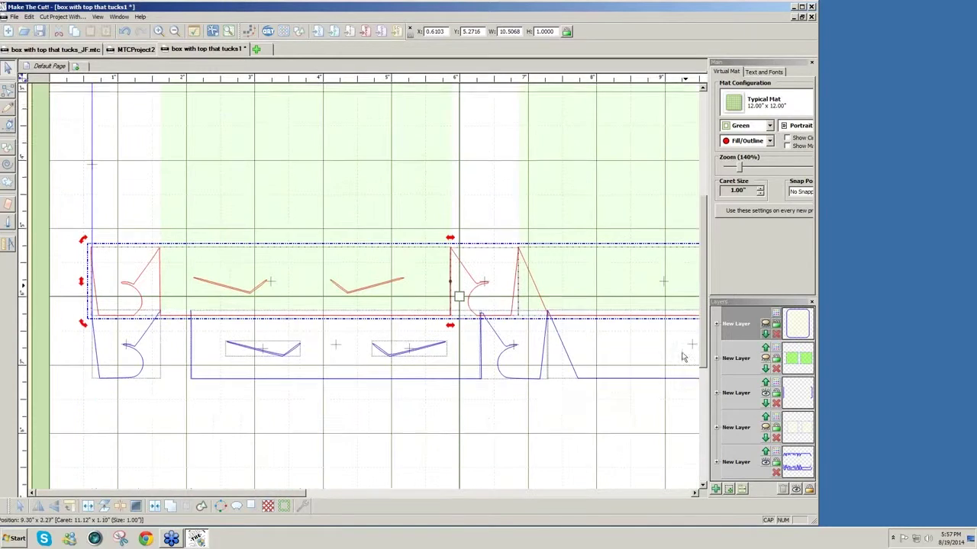
pyautogui.moveTo(50, 299); pyautogui.dragTo(706, 492)
pyautogui.press('Delete')
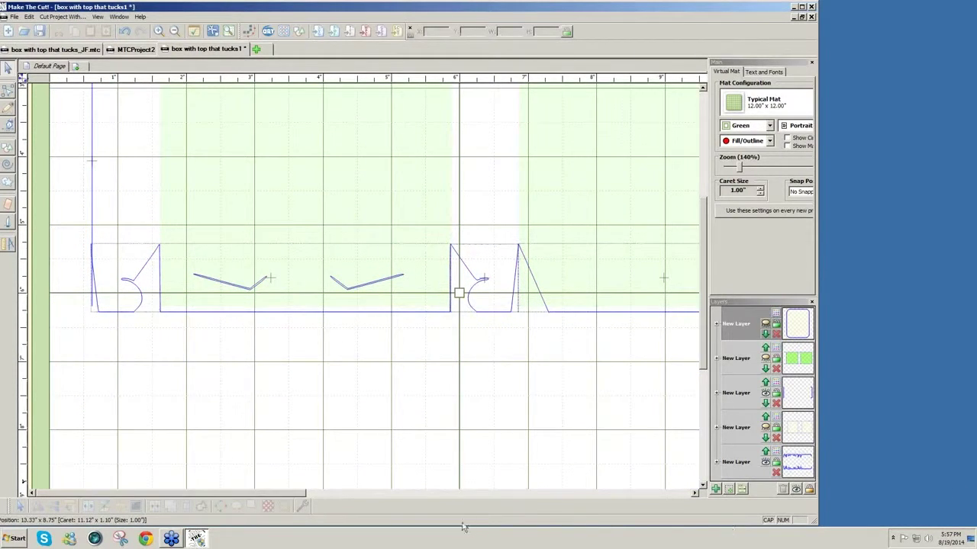
# - Select every flap in the flipped row and move them down together to Y 6.1645, near the squares' lower edge
pyautogui.moveTo(301, 495); pyautogui.dragTo(404, 493)
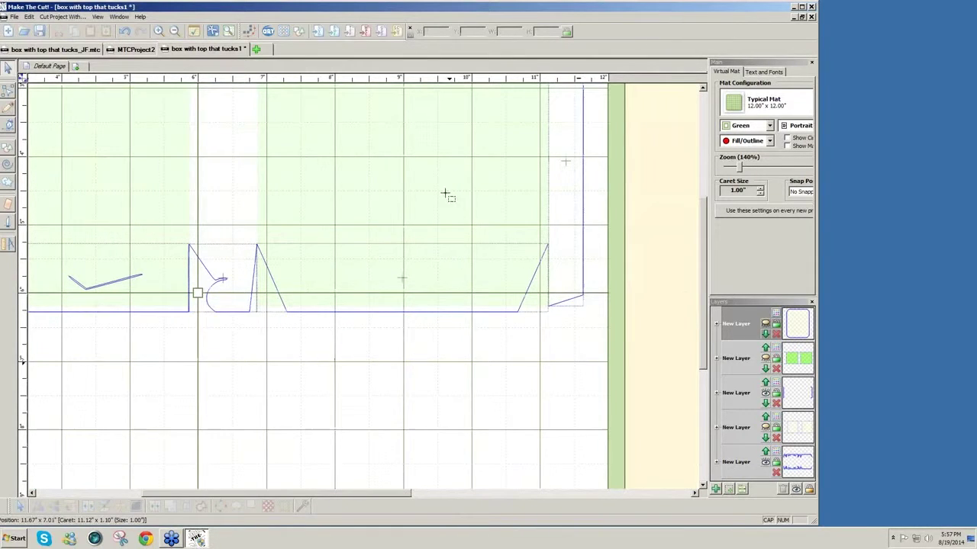
pyautogui.click(336, 311)
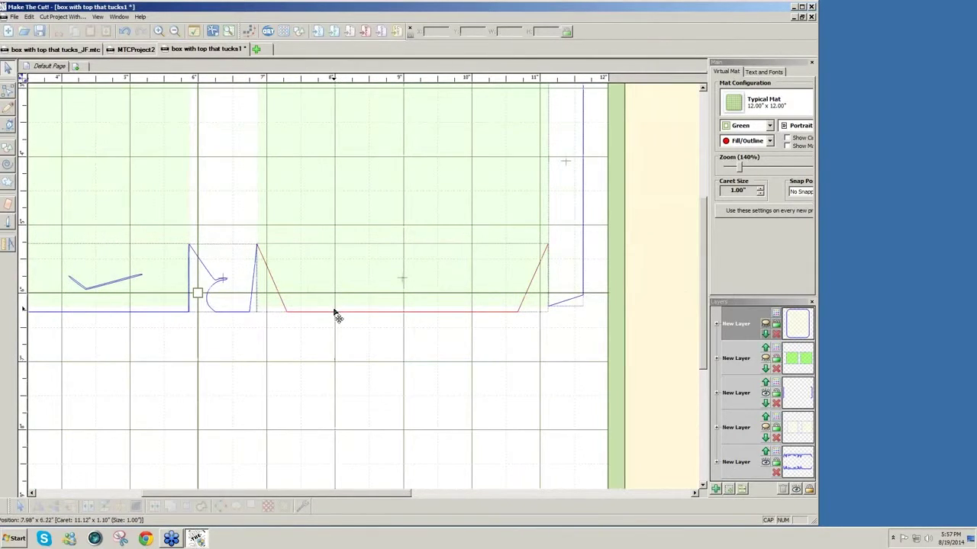
pyautogui.click(335, 313)
pyautogui.keyDown('shift'); pyautogui.click(190, 297); pyautogui.keyUp('shift')
pyautogui.keyDown('shift'); pyautogui.click(175, 305); pyautogui.keyUp('shift')
pyautogui.moveTo(216, 494); pyautogui.dragTo(152, 492)
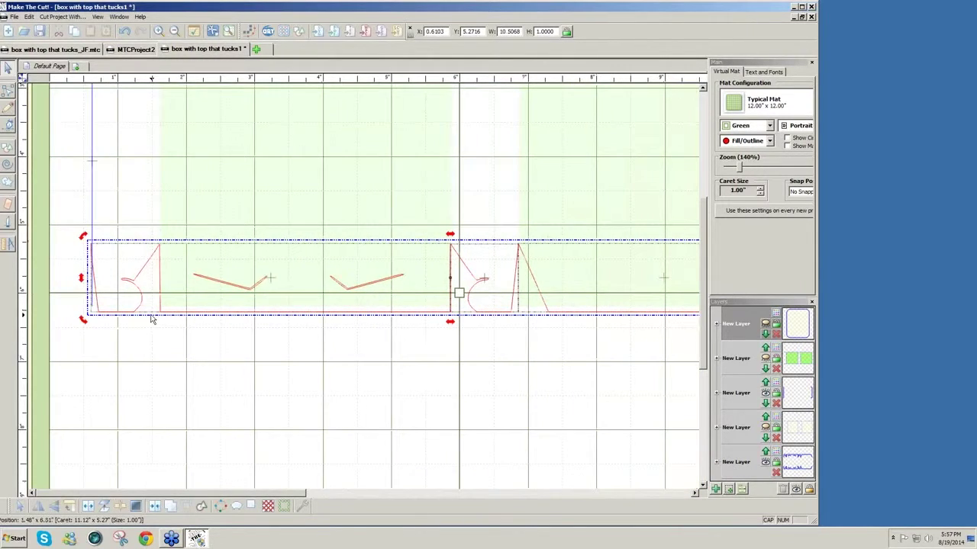
pyautogui.press('Down')
pyautogui.press('Down')
pyautogui.press('Down')
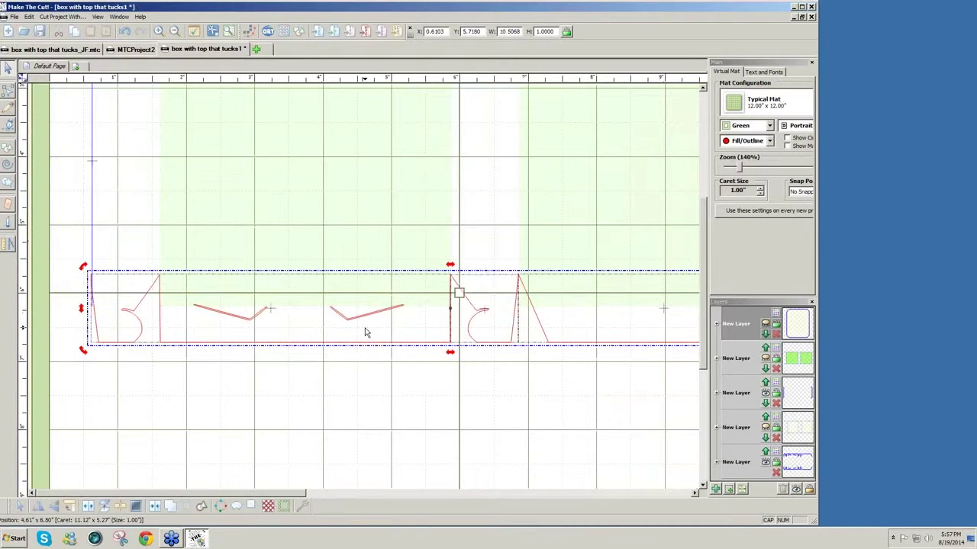
pyautogui.press('Down')
pyautogui.press('Down')
pyautogui.press('Down')
pyautogui.press('Down')
pyautogui.press('Down')
pyautogui.press('Down')
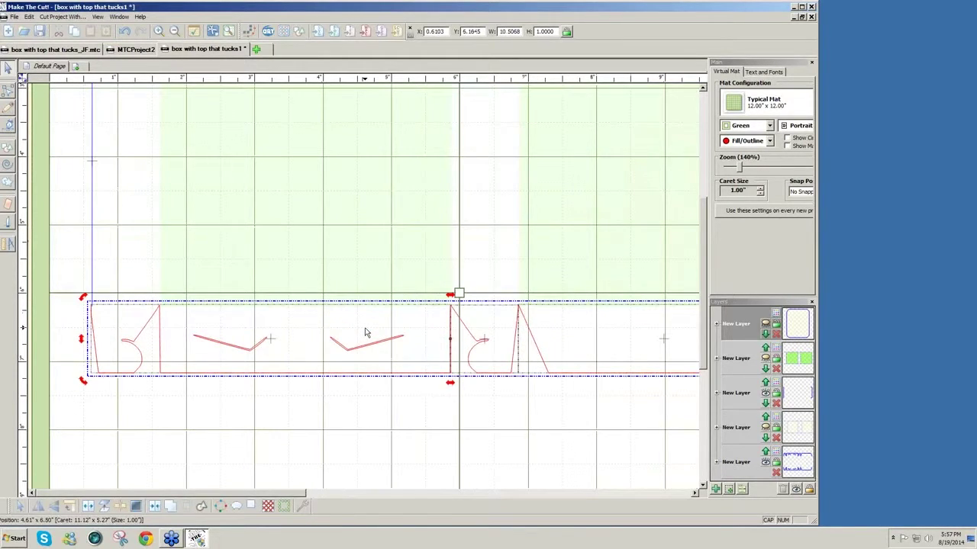
# - Nudge the flipped flap row to X 0.6251, Y 6.1868 so it lines up with the box's outer side edge
pyautogui.press('Right')
pyautogui.press('Down')
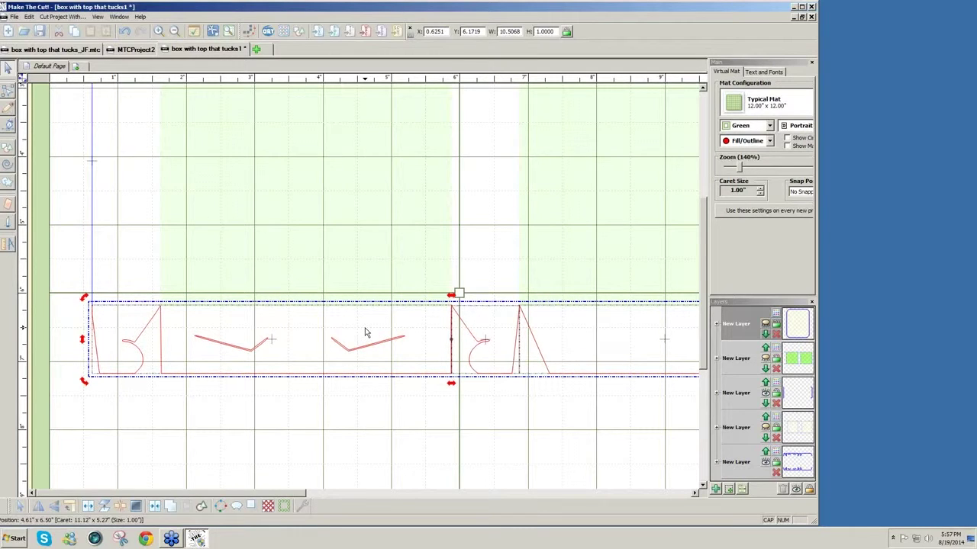
pyautogui.press('Up')
pyautogui.press('Up')
pyautogui.press('Up')
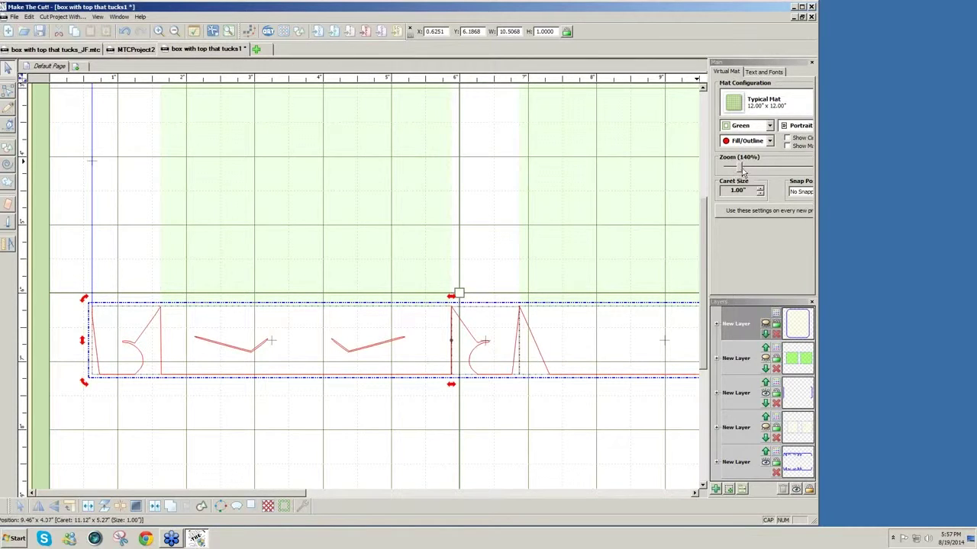
# - Select the entire box outline and check its overall width and height
pyautogui.moveTo(740, 171); pyautogui.dragTo(732, 171)
pyautogui.moveTo(703, 300); pyautogui.dragTo(712, 225)
pyautogui.click(599, 357)
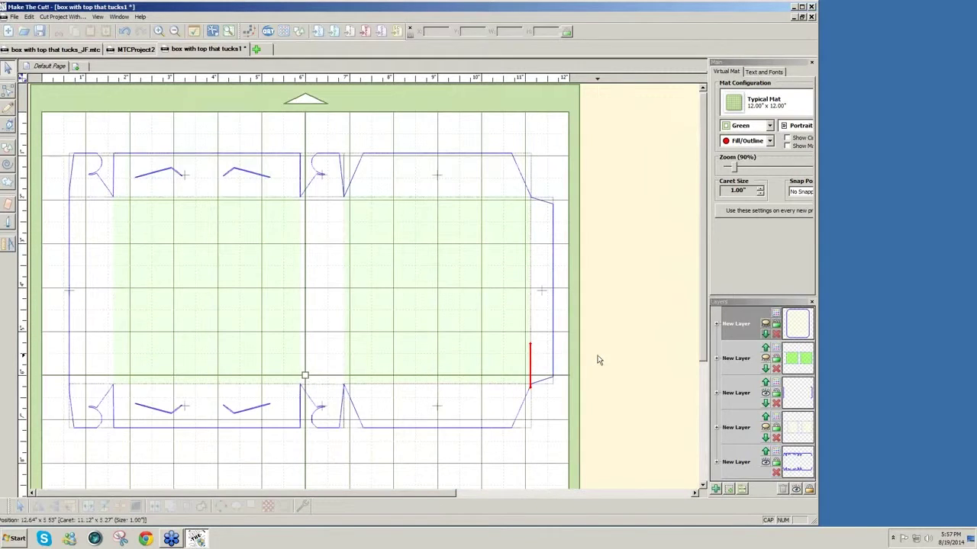
pyautogui.moveTo(56, 132); pyautogui.dragTo(623, 477)
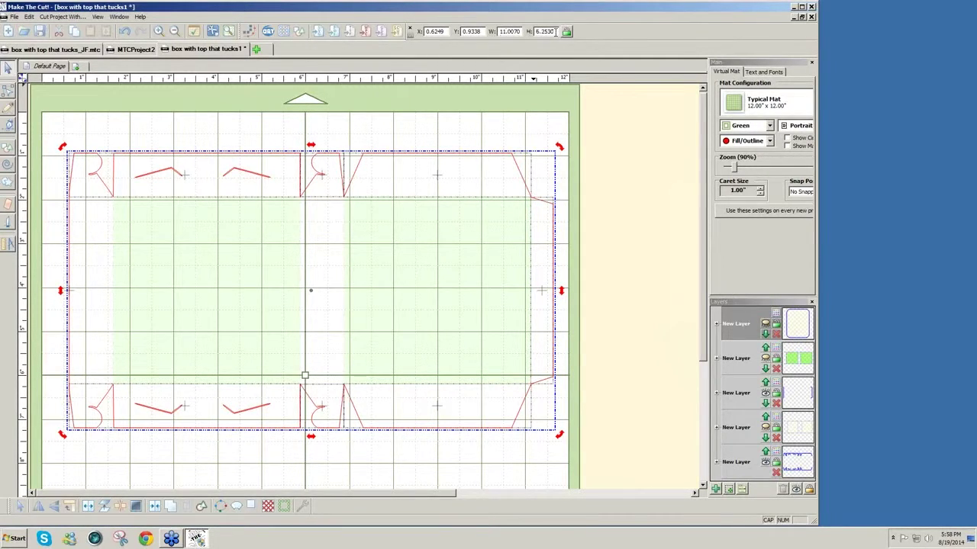
# - Try nudging the lower flap row up to Y 6.1764 and compare the box outline's overall height
pyautogui.click(353, 484)
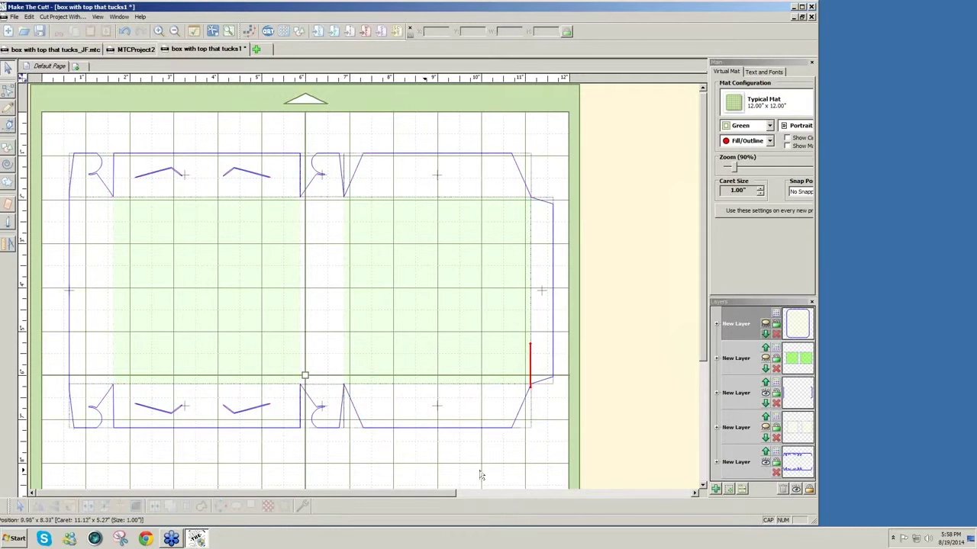
pyautogui.moveTo(581, 453); pyautogui.dragTo(33, 351)
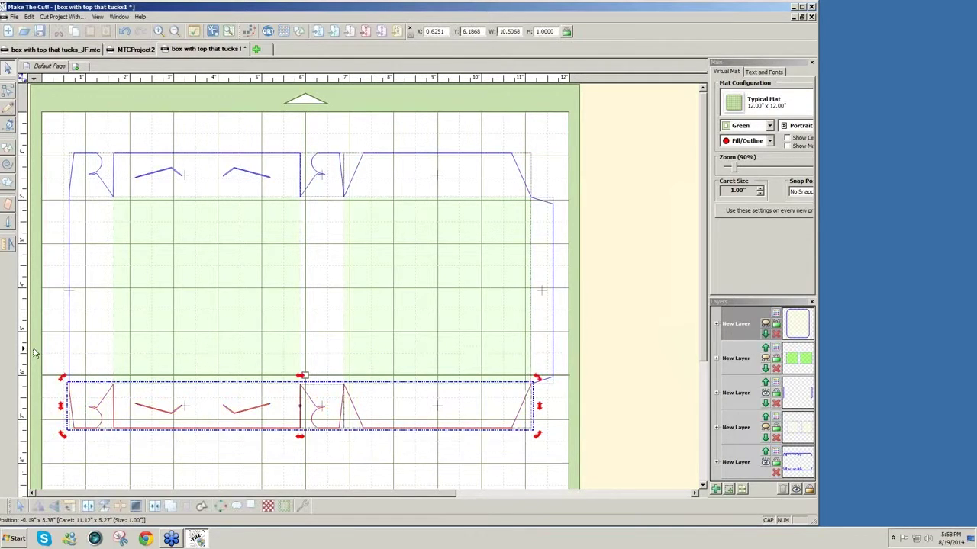
pyautogui.press('Up')
pyautogui.moveTo(589, 454); pyautogui.dragTo(51, 136)
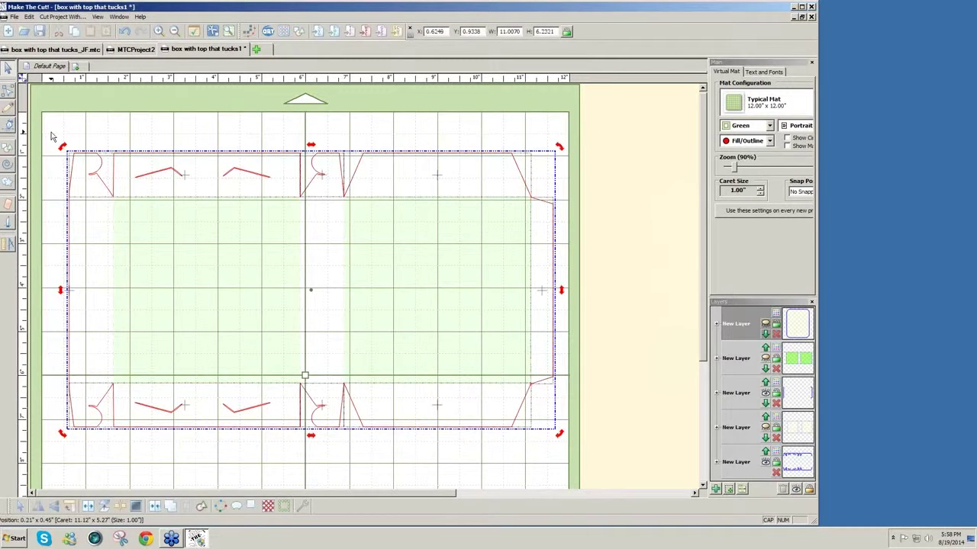
pyautogui.moveTo(618, 460); pyautogui.dragTo(32, 356)
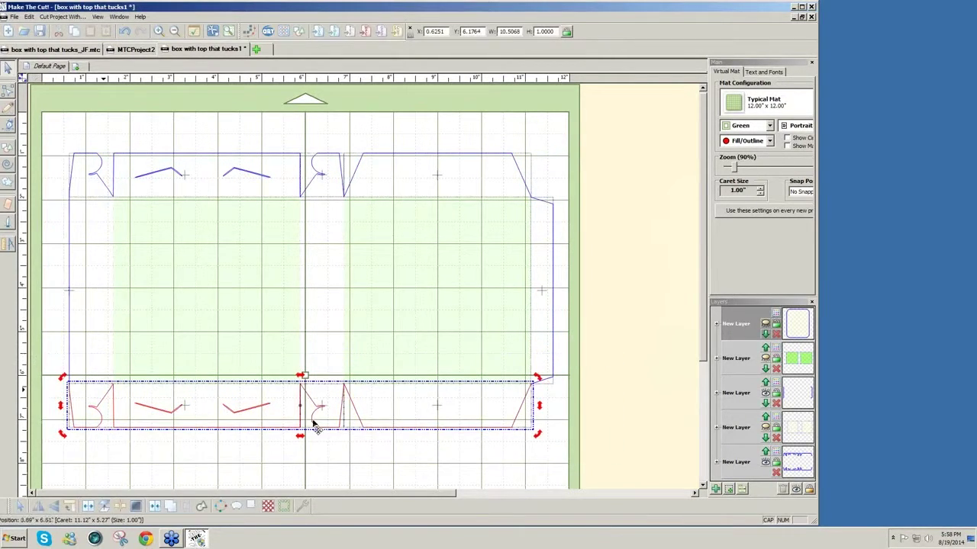
pyautogui.moveTo(604, 451); pyautogui.dragTo(43, 118)
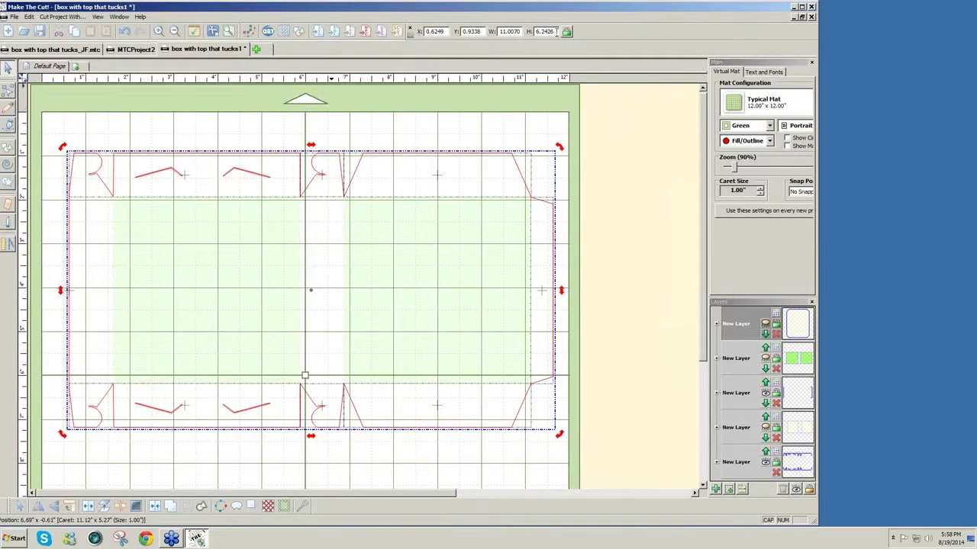
pyautogui.click(593, 428)
pyautogui.moveTo(593, 456); pyautogui.dragTo(2, 352)
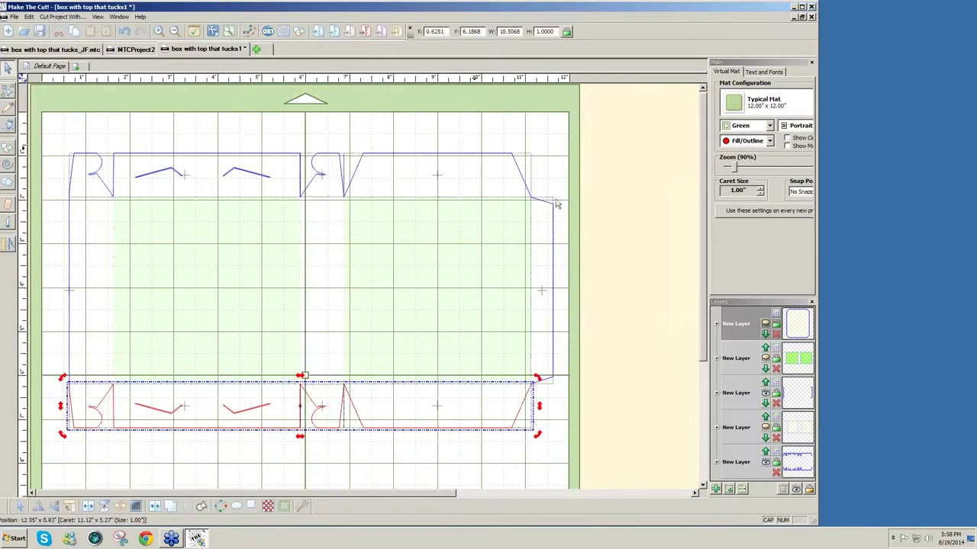
# - Recheck the overall dimensions of the complete box outline with the lower flap row included
pyautogui.click(583, 457)
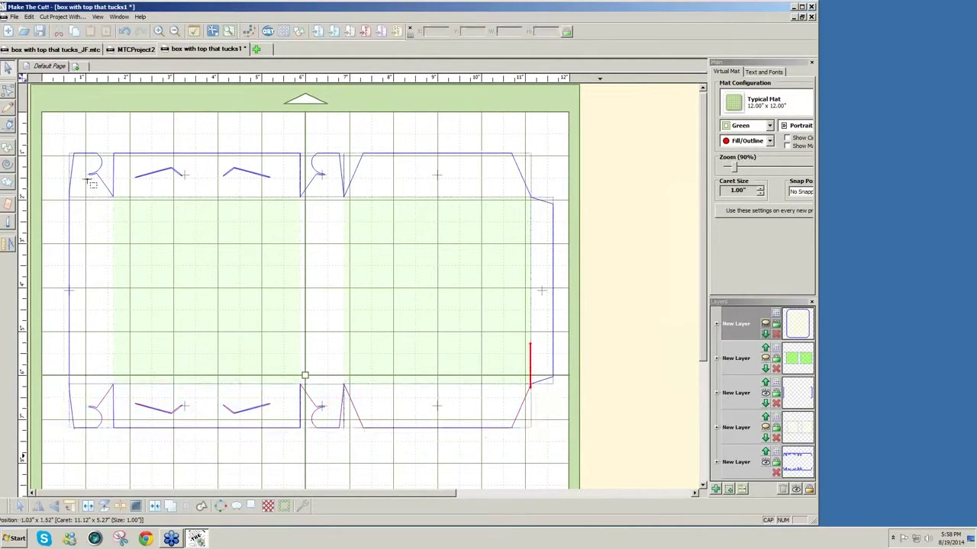
pyautogui.moveTo(68, 151); pyautogui.dragTo(582, 456)
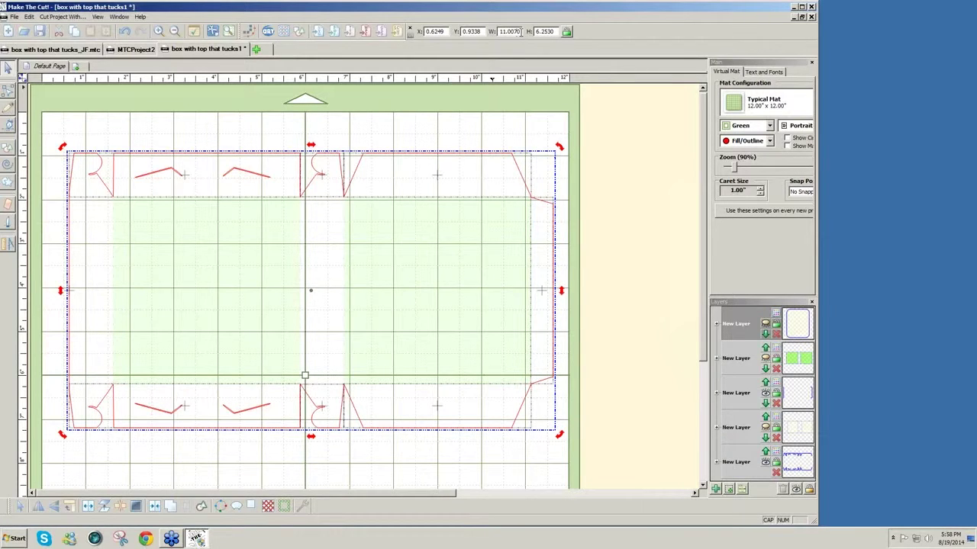
pyautogui.click(326, 461)
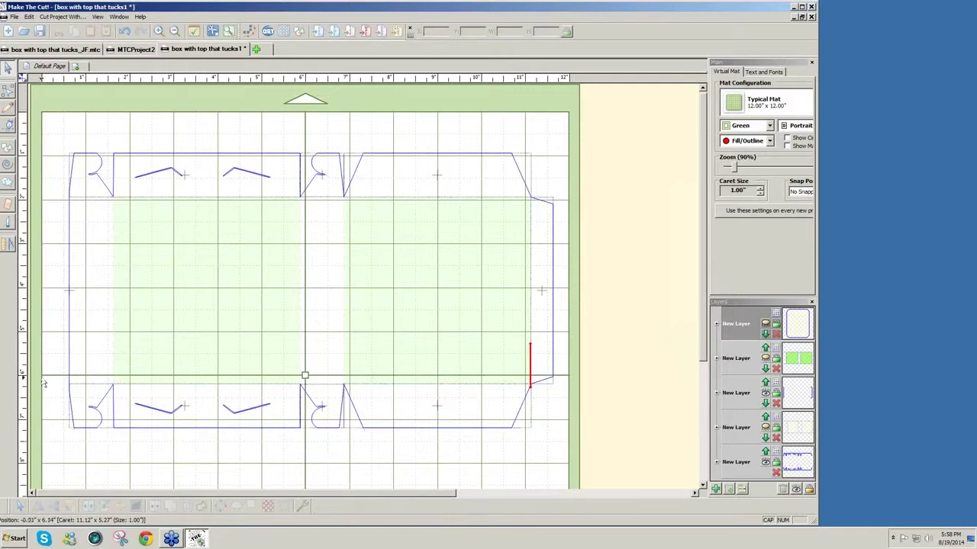
# - Examine up close how the lower flaps meet the outer side edge and the glue tab
pyautogui.moveTo(45, 370); pyautogui.dragTo(109, 422)
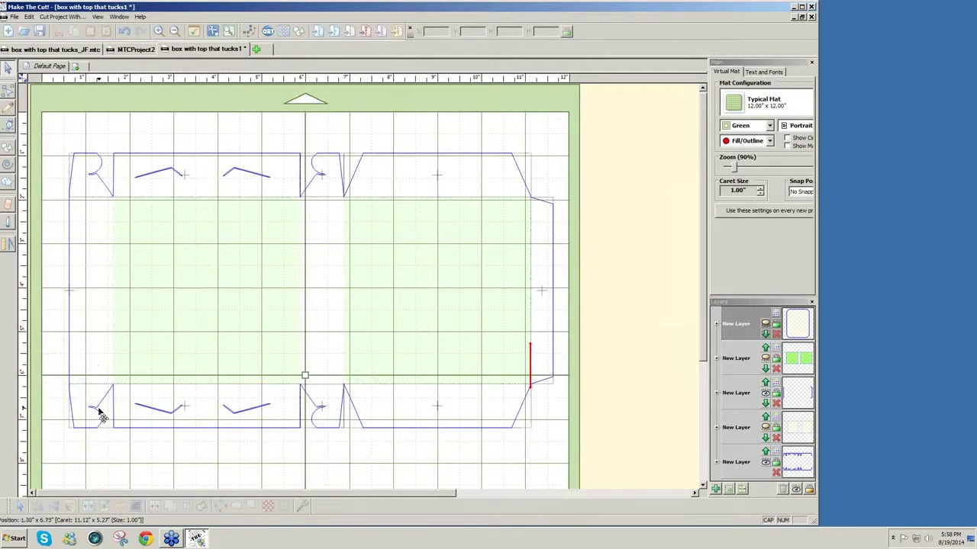
pyautogui.click(112, 426)
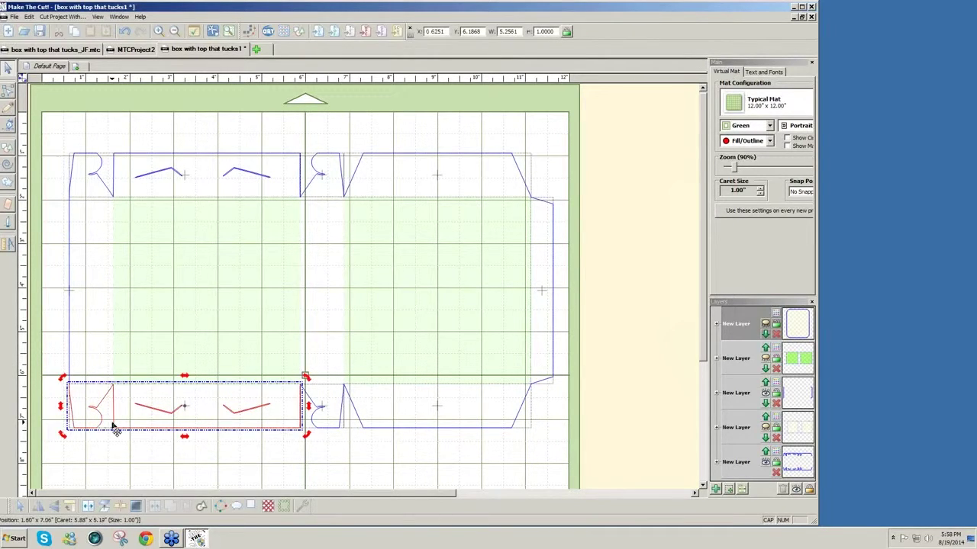
pyautogui.press('F4')
pyautogui.moveTo(185, 495); pyautogui.dragTo(140, 492)
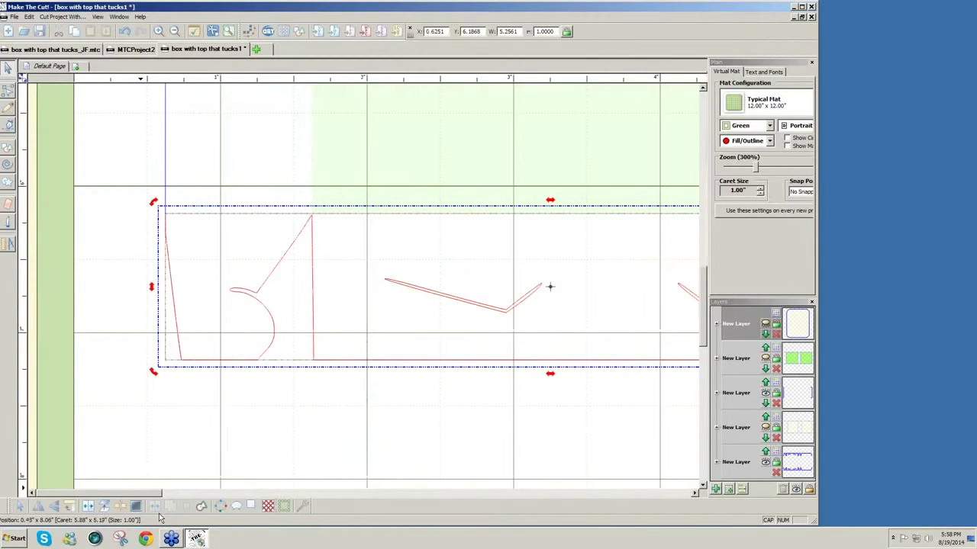
pyautogui.moveTo(149, 497); pyautogui.dragTo(367, 516)
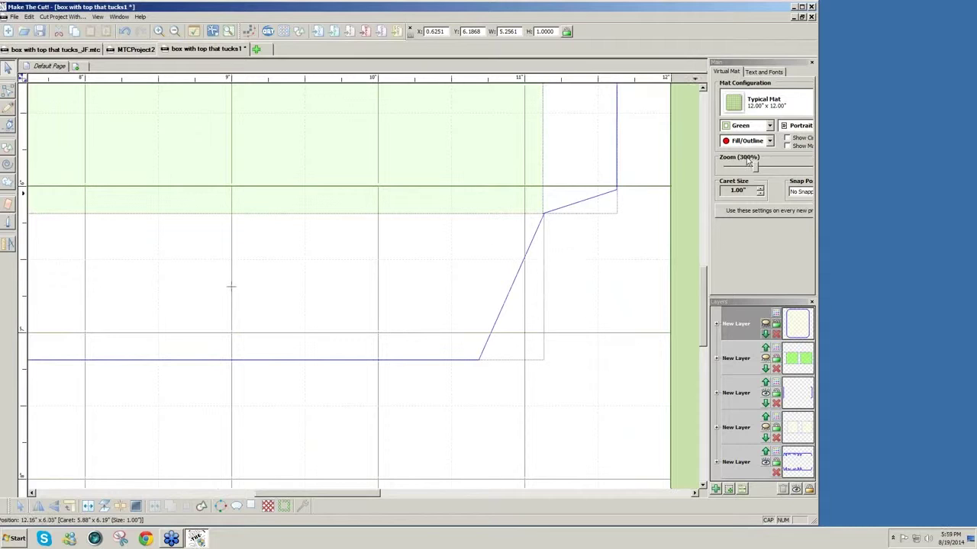
pyautogui.moveTo(750, 162); pyautogui.dragTo(734, 165)
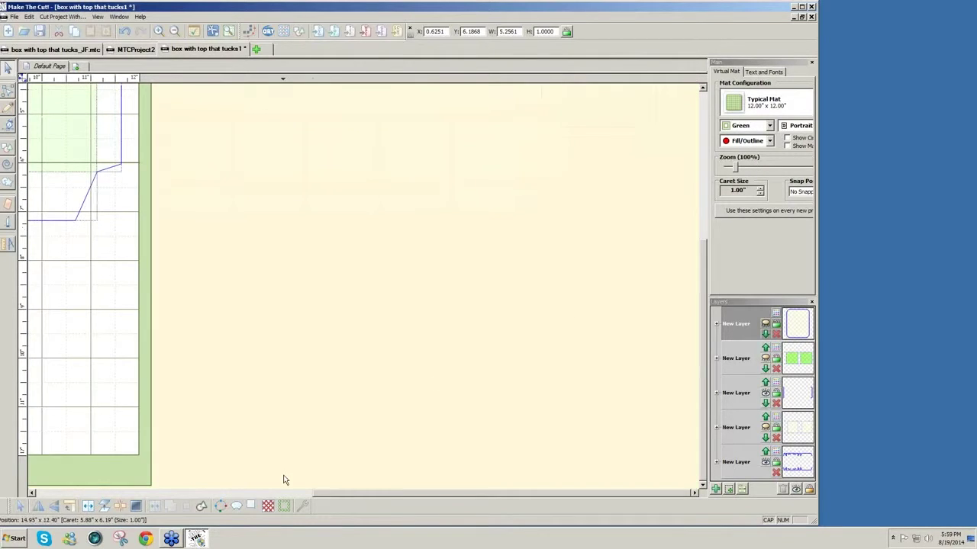
pyautogui.moveTo(369, 498); pyautogui.dragTo(122, 496)
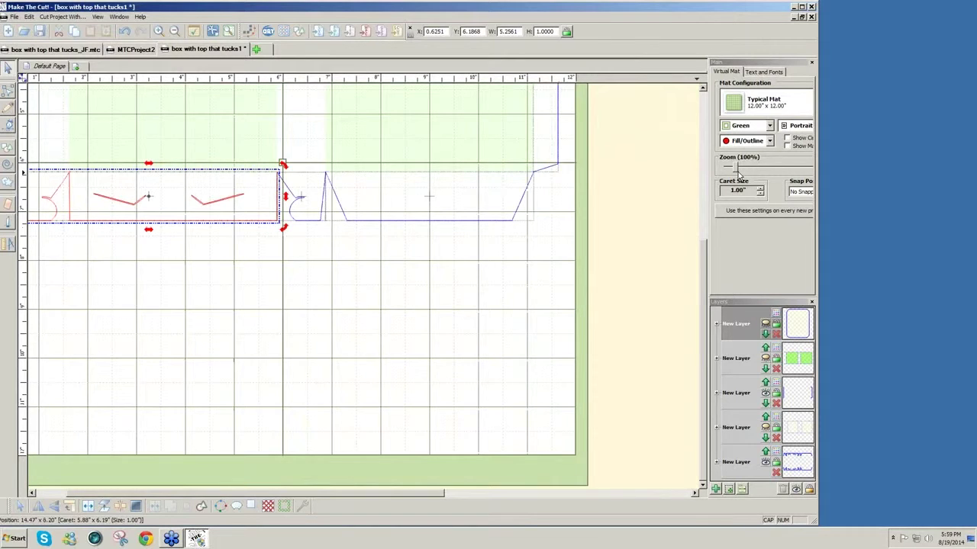
pyautogui.moveTo(735, 168); pyautogui.dragTo(732, 169)
pyautogui.click(582, 310)
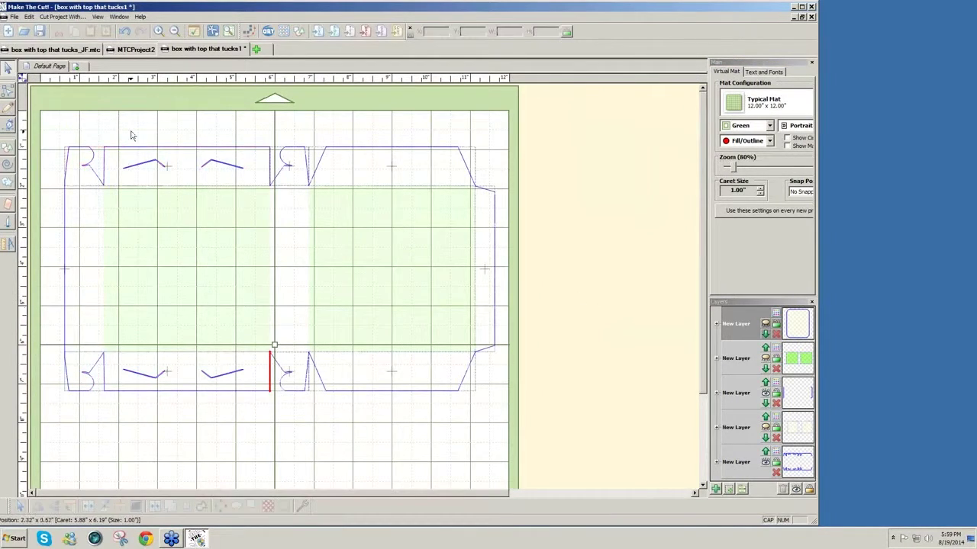
# - Select the complete box outline and try to Fuse n' Weld its paths with a higher tolerance
pyautogui.moveTo(56, 120); pyautogui.dragTo(675, 451)
pyautogui.click(302, 508)
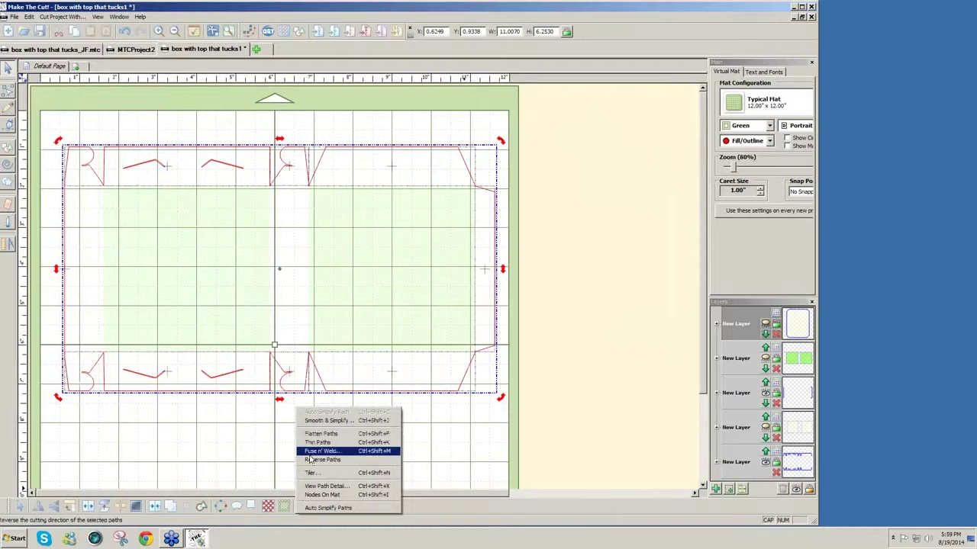
pyautogui.click(311, 453)
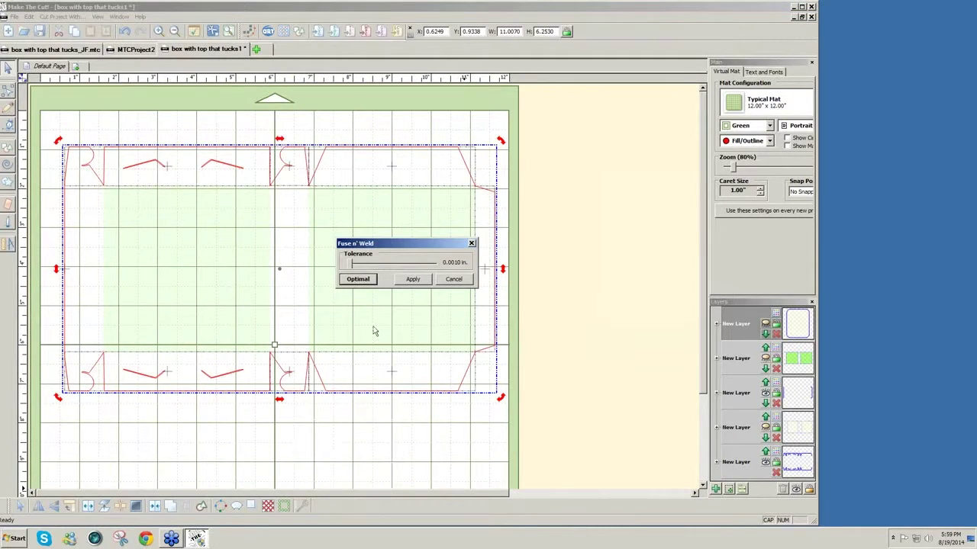
pyautogui.moveTo(353, 268); pyautogui.dragTo(490, 273)
pyautogui.click(412, 280)
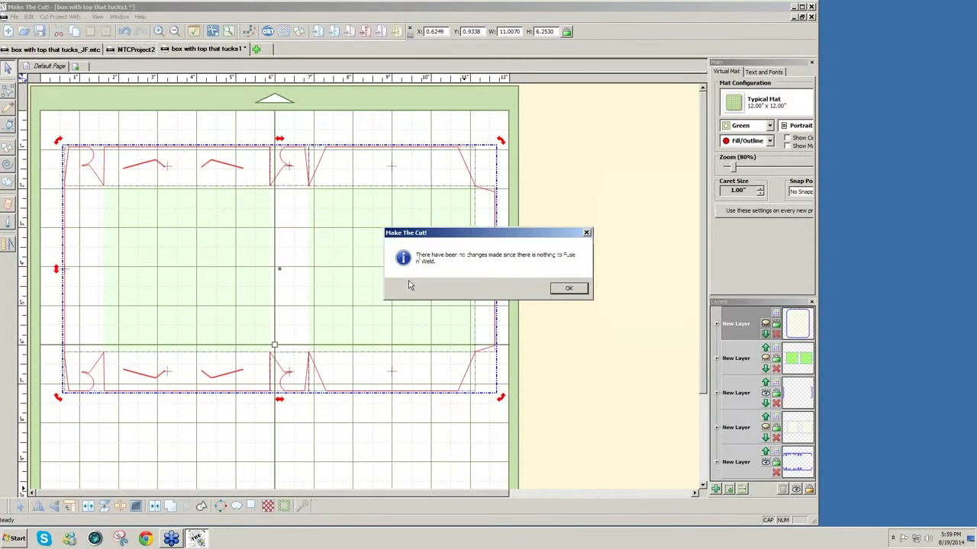
pyautogui.click(579, 292)
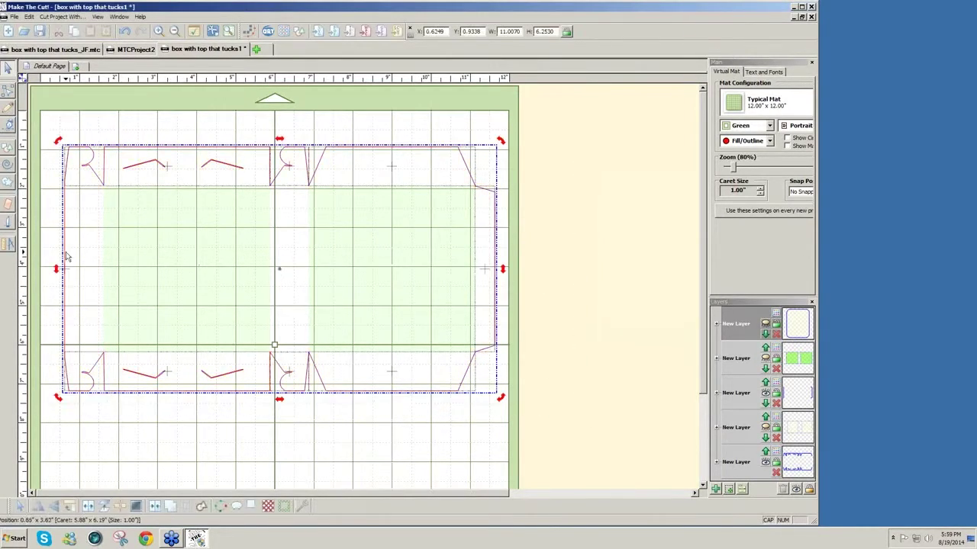
# - Join all the selected outline paths and Fuse n' Weld them into one closed box shape
pyautogui.click(154, 506)
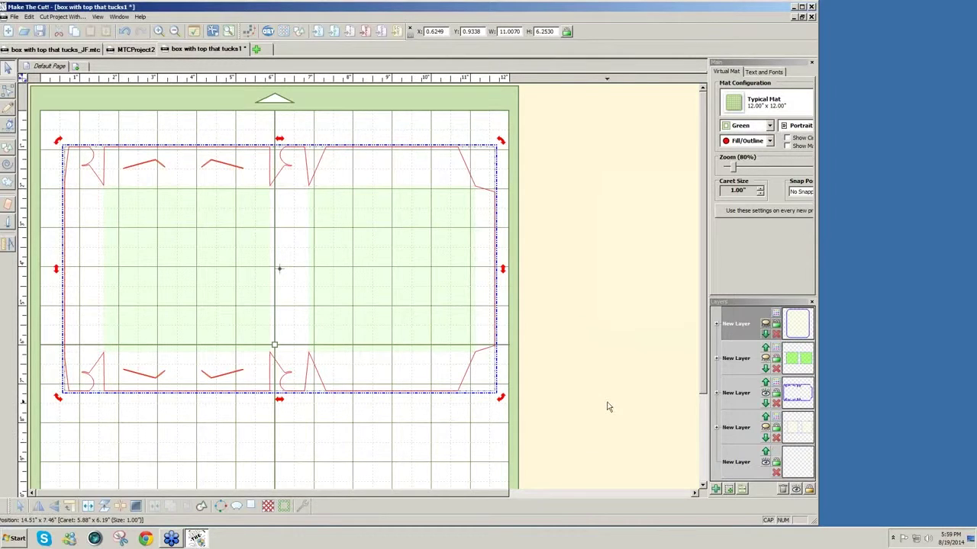
pyautogui.moveTo(533, 424); pyautogui.dragTo(27, 130)
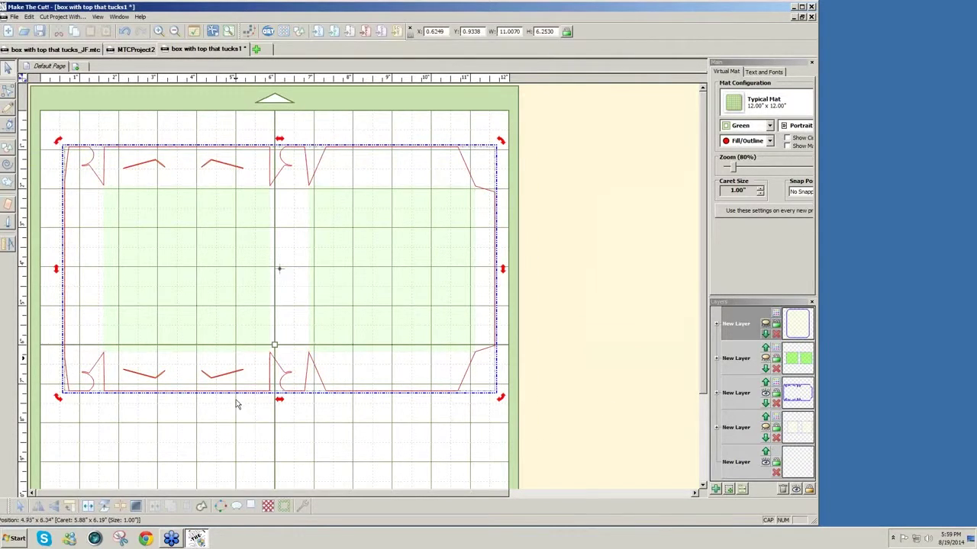
pyautogui.click(303, 505)
pyautogui.click(321, 453)
pyautogui.click(417, 280)
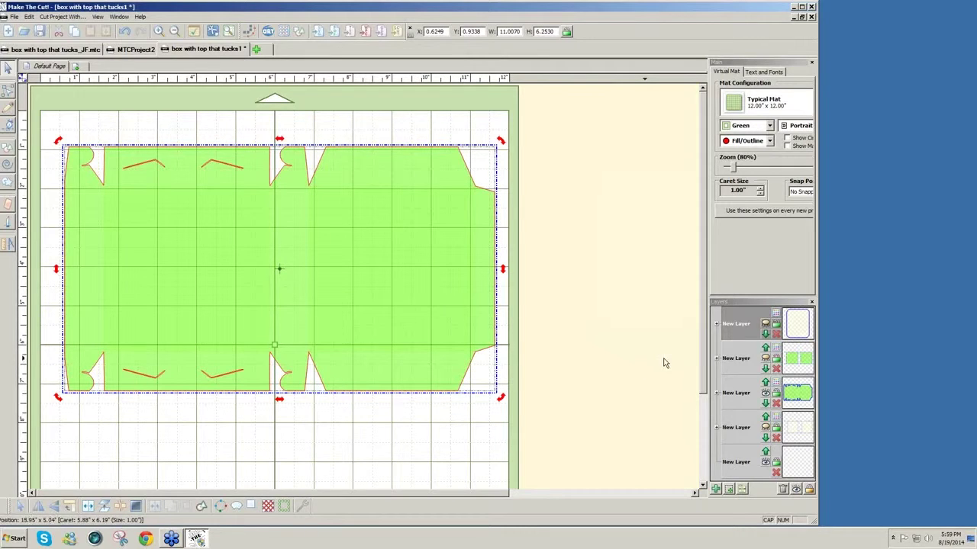
# - Show the rounded rectangle's layer and move the rectangle right next to the mat's edge
pyautogui.click(766, 325)
pyautogui.moveTo(245, 494); pyautogui.dragTo(437, 505)
pyautogui.moveTo(636, 309); pyautogui.dragTo(328, 347)
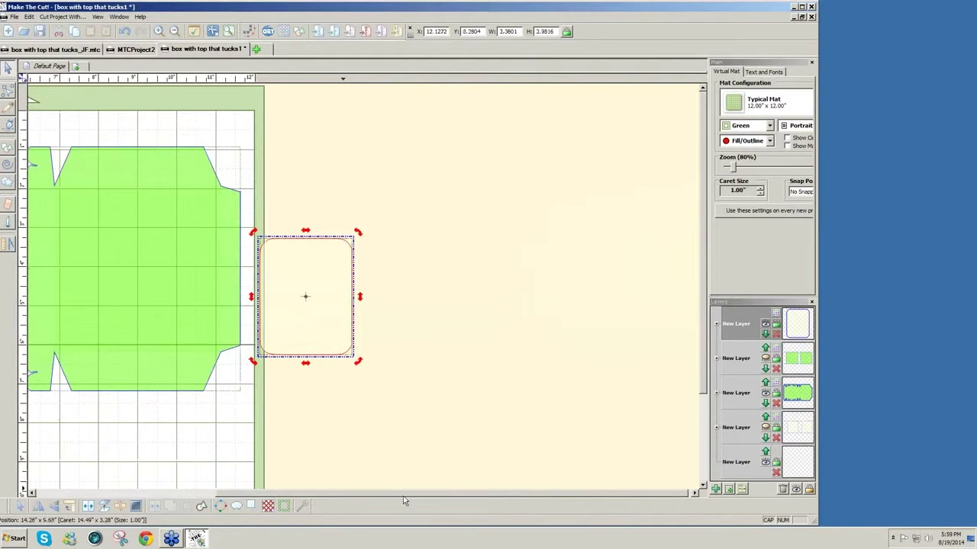
pyautogui.moveTo(405, 495); pyautogui.dragTo(182, 493)
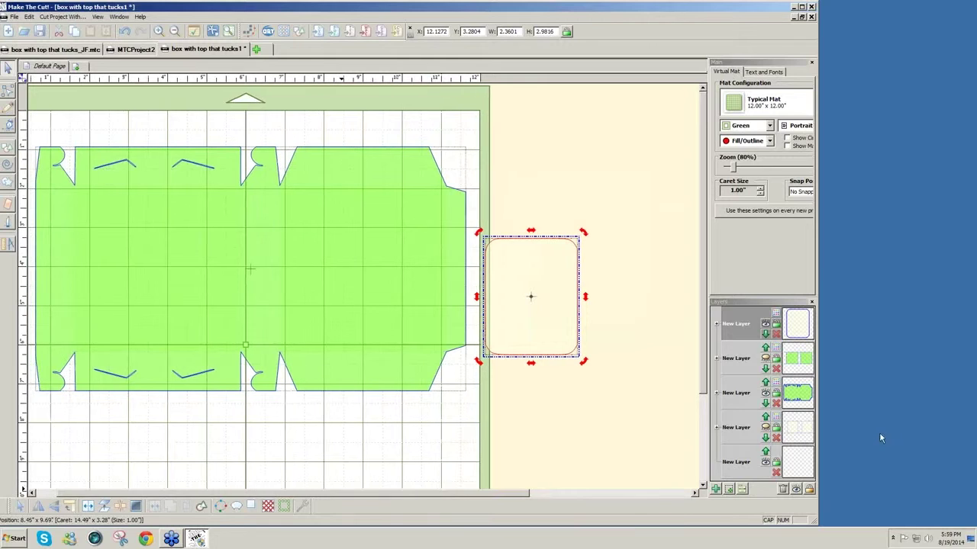
# - Show the square panels' layer, hide the box outline's layer, and move the rounded rectangle onto the right-hand square
pyautogui.click(766, 360)
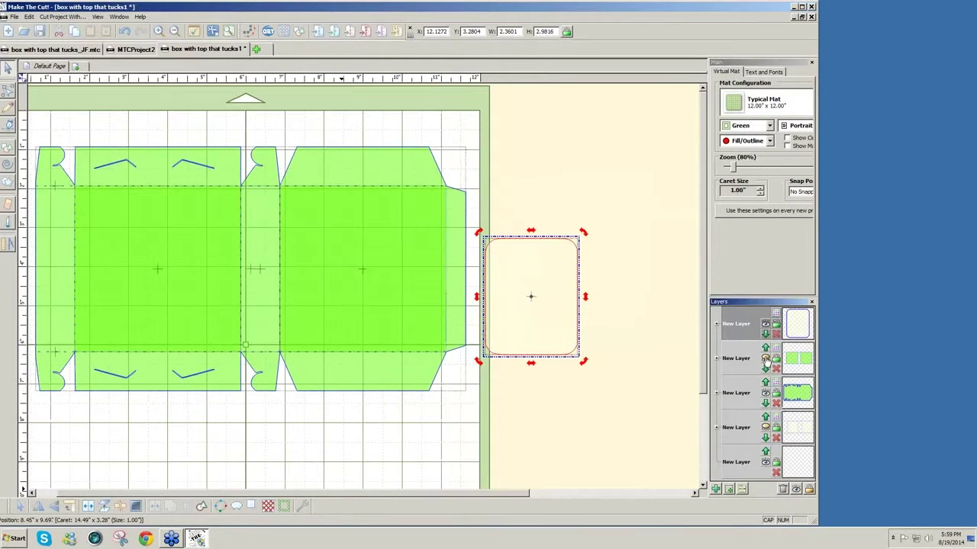
pyautogui.click(767, 396)
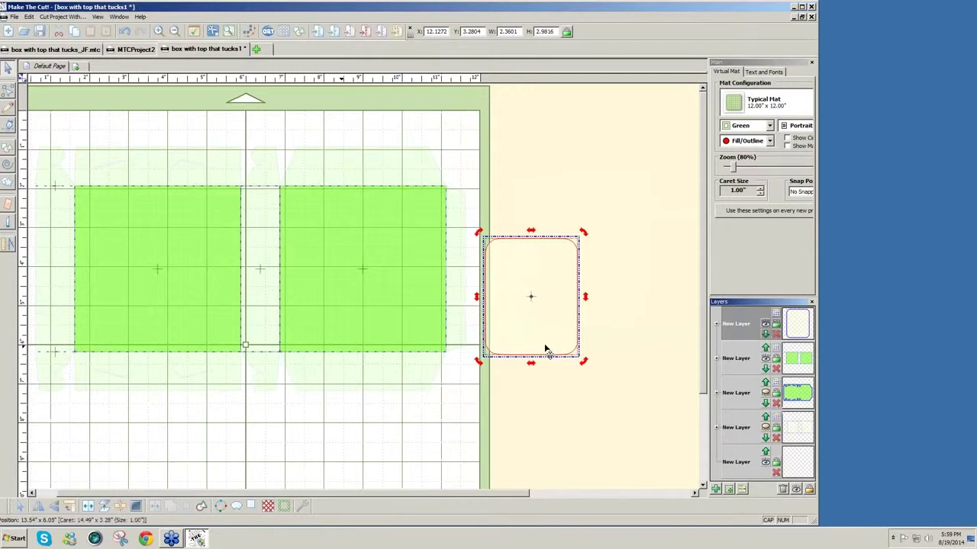
pyautogui.click(379, 303)
pyautogui.moveTo(379, 303); pyautogui.dragTo(392, 312)
# - Centre the rounded rectangle horizontally and vertically on the right-hand 4.25-inch square as a window
pyautogui.click(415, 345)
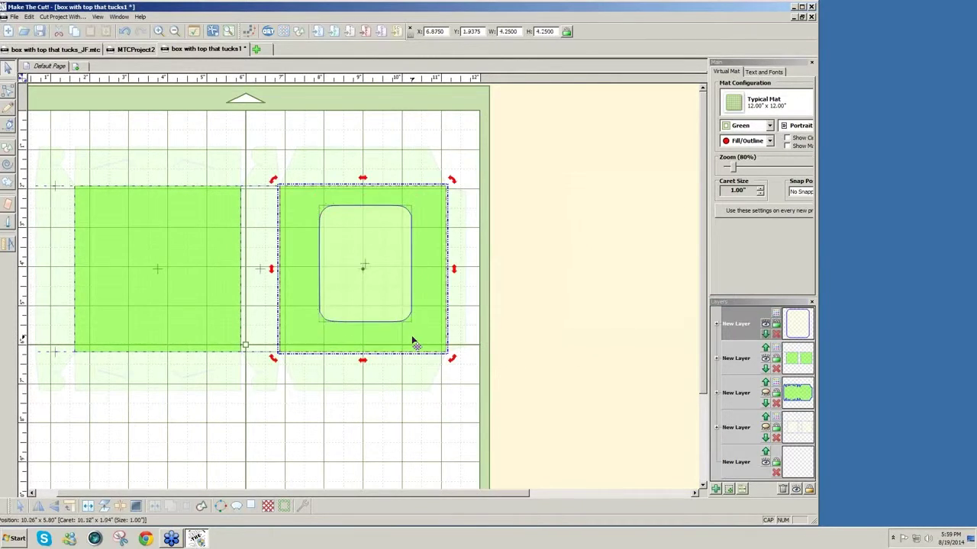
pyautogui.click(394, 319)
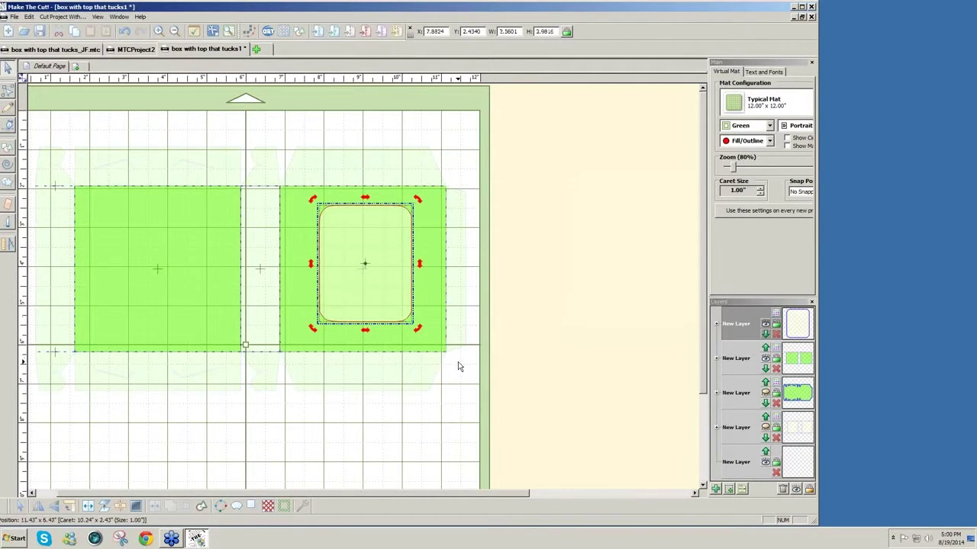
pyautogui.click(408, 347)
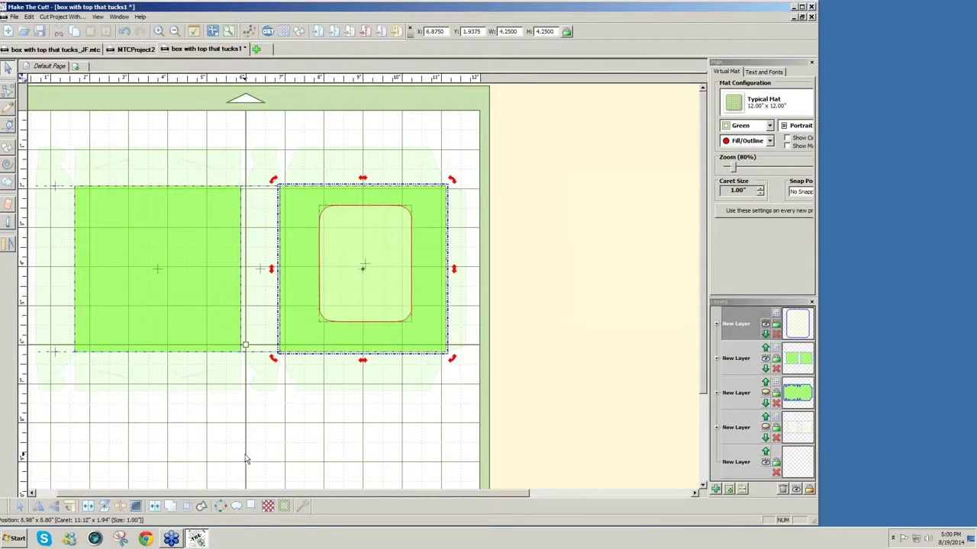
pyautogui.click(617, 405)
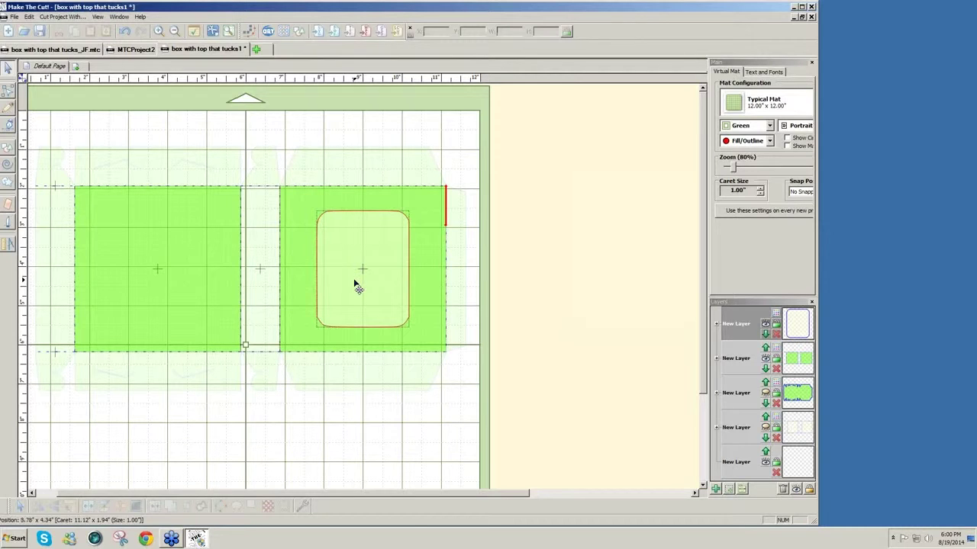
# - Remove the empty layer and make all remaining layers visible
pyautogui.click(767, 326)
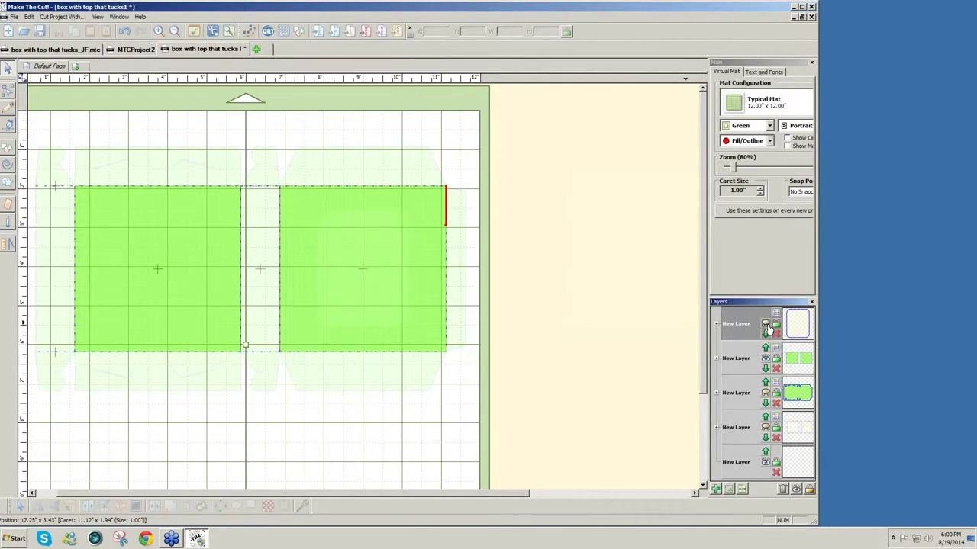
pyautogui.click(766, 326)
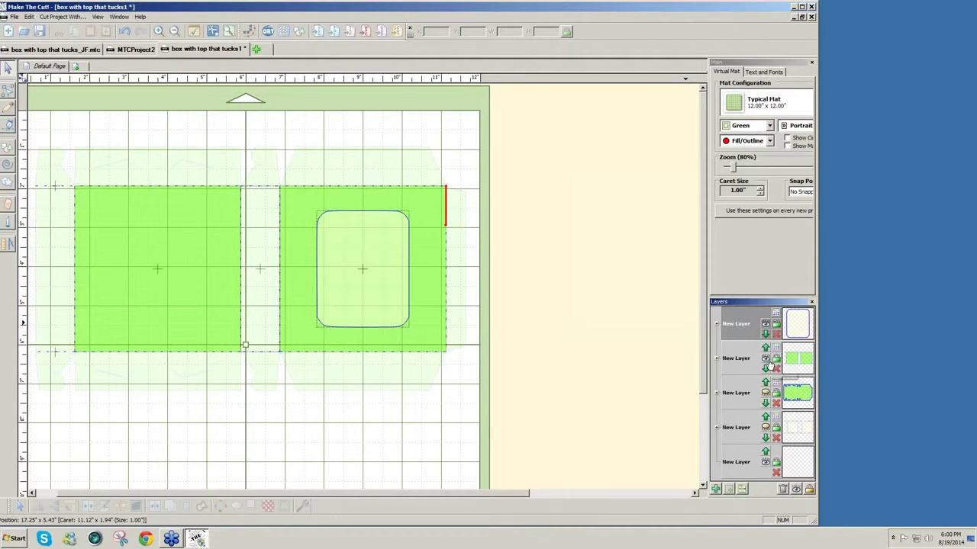
pyautogui.click(786, 488)
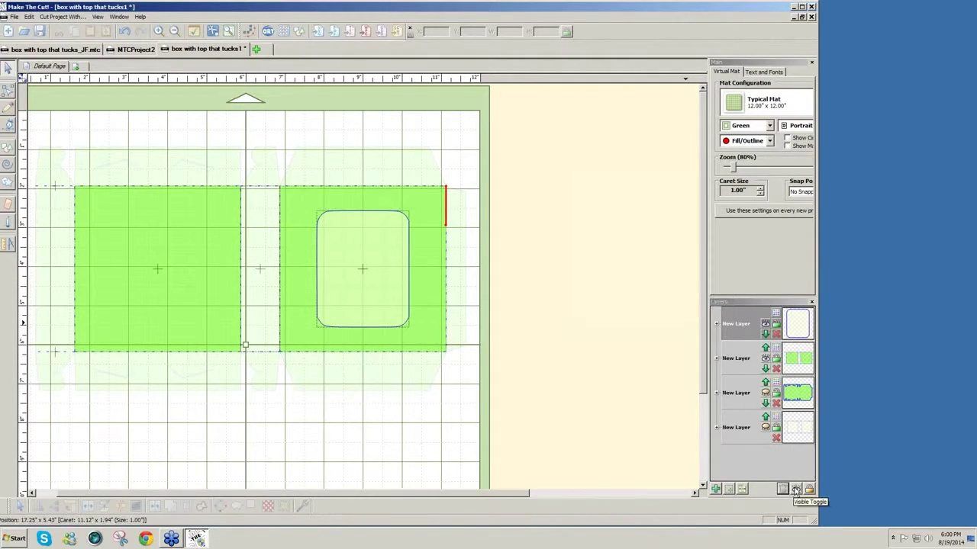
pyautogui.click(796, 490)
pyautogui.click(777, 494)
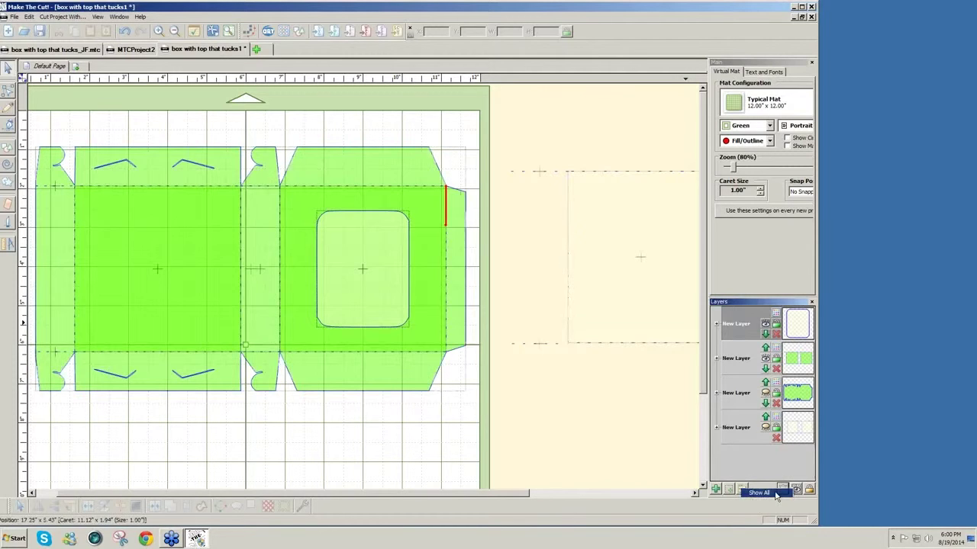
# - Delete the leftover score-line layout lying off the mat beside the box
pyautogui.moveTo(497, 135); pyautogui.dragTo(698, 426)
pyautogui.moveTo(516, 497); pyautogui.dragTo(726, 501)
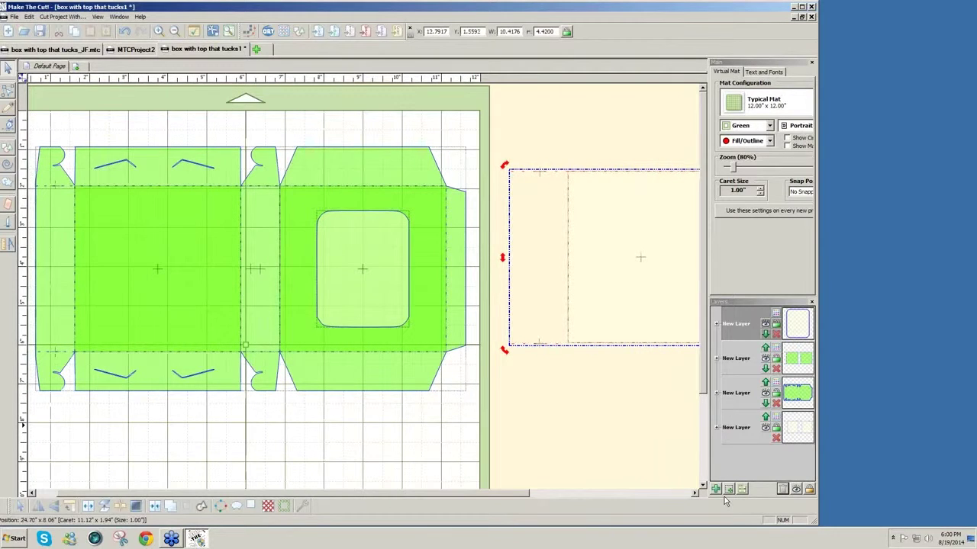
pyautogui.press('Delete')
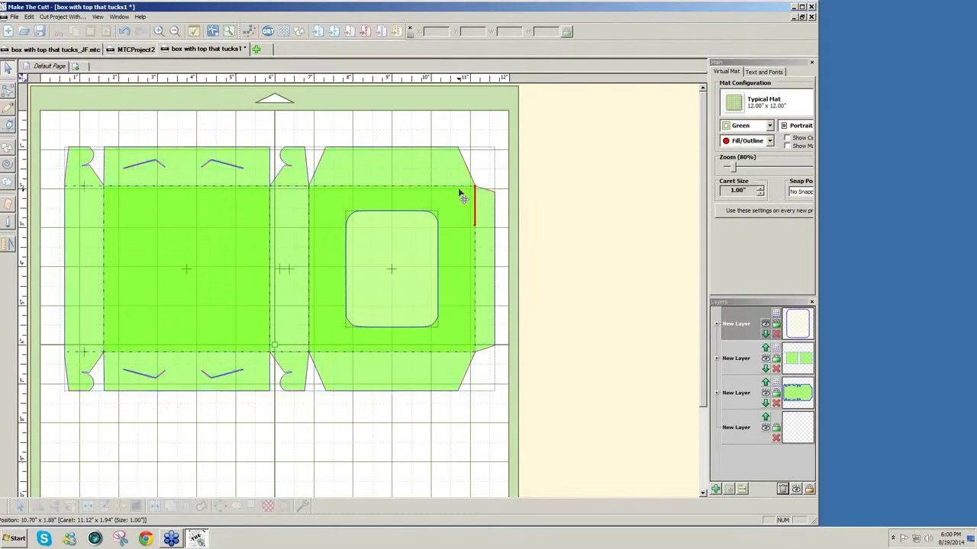
pyautogui.click(294, 243)
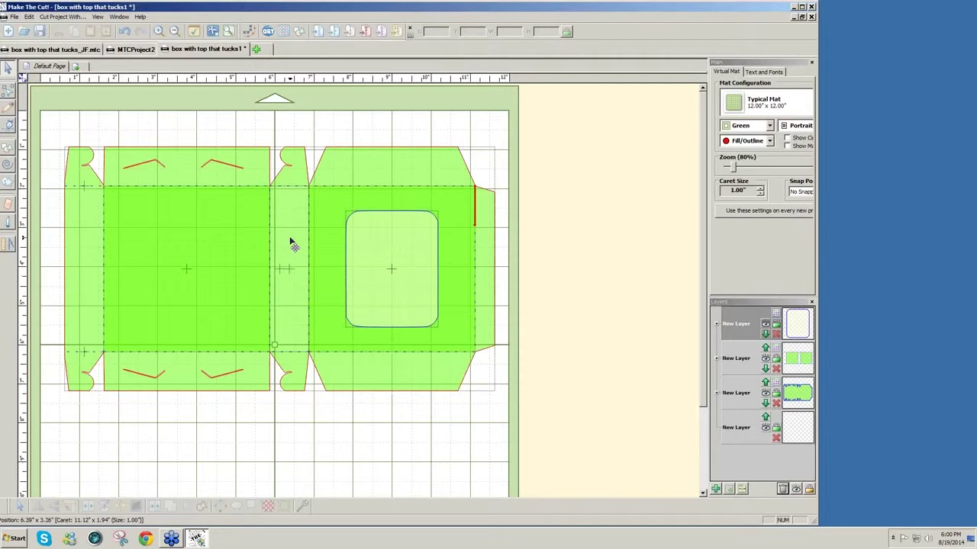
pyautogui.click(325, 135)
# - Save the project to the Desktop as a new file named "box with top that tucks2.mtc"
pyautogui.click(14, 16)
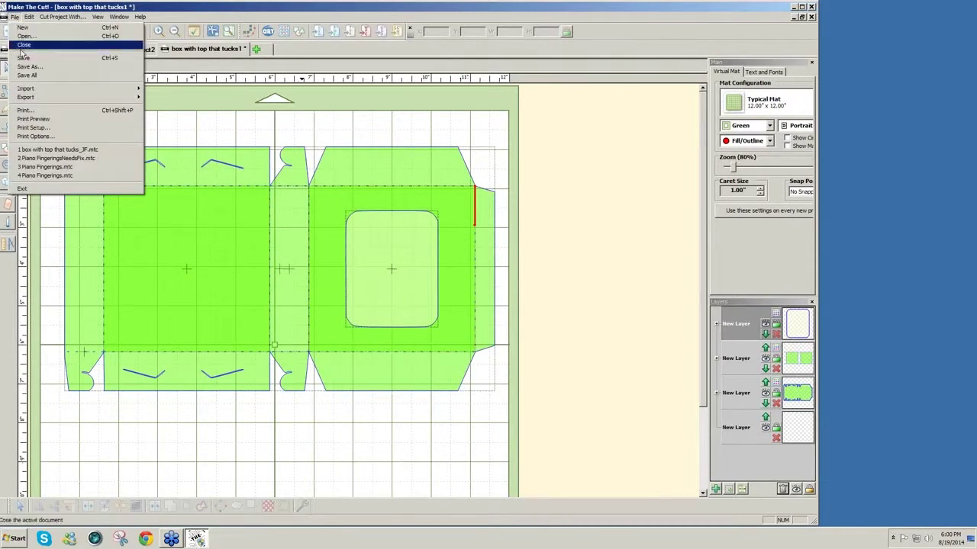
pyautogui.click(31, 70)
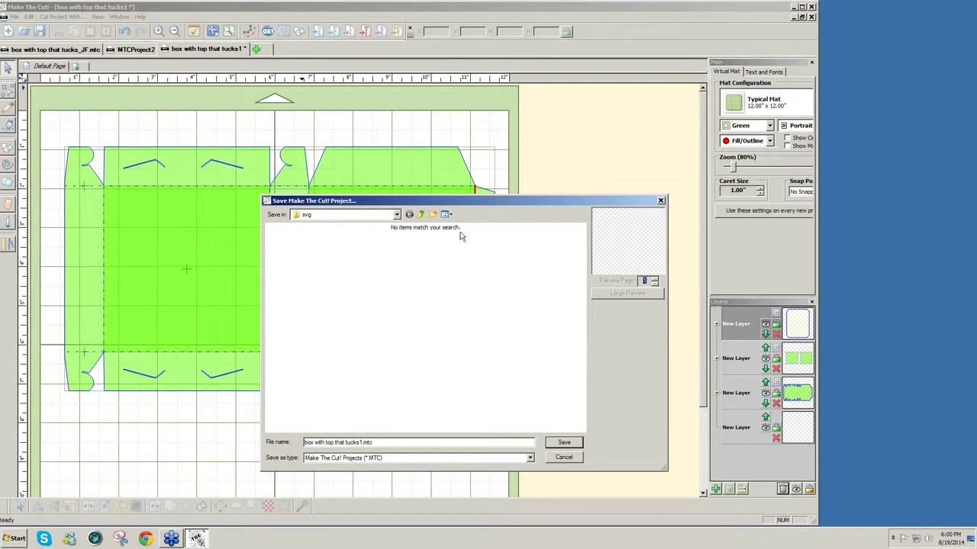
pyautogui.click(422, 215)
pyautogui.click(422, 214)
pyautogui.click(422, 214)
pyautogui.click(422, 214)
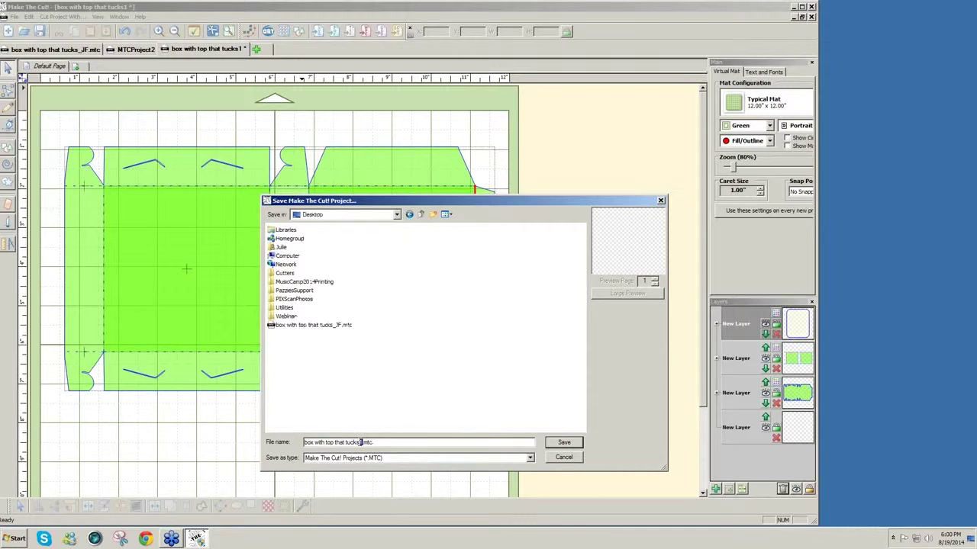
pyautogui.click(566, 444)
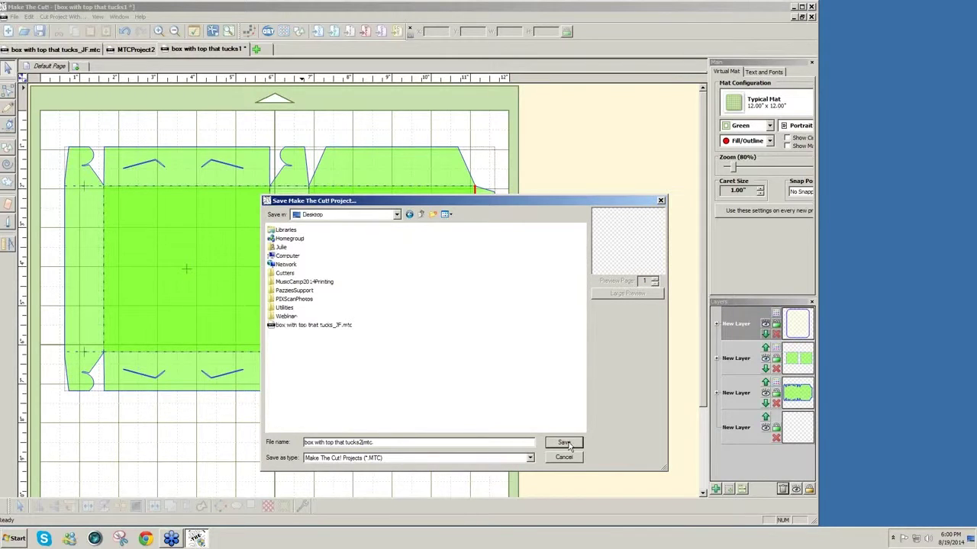